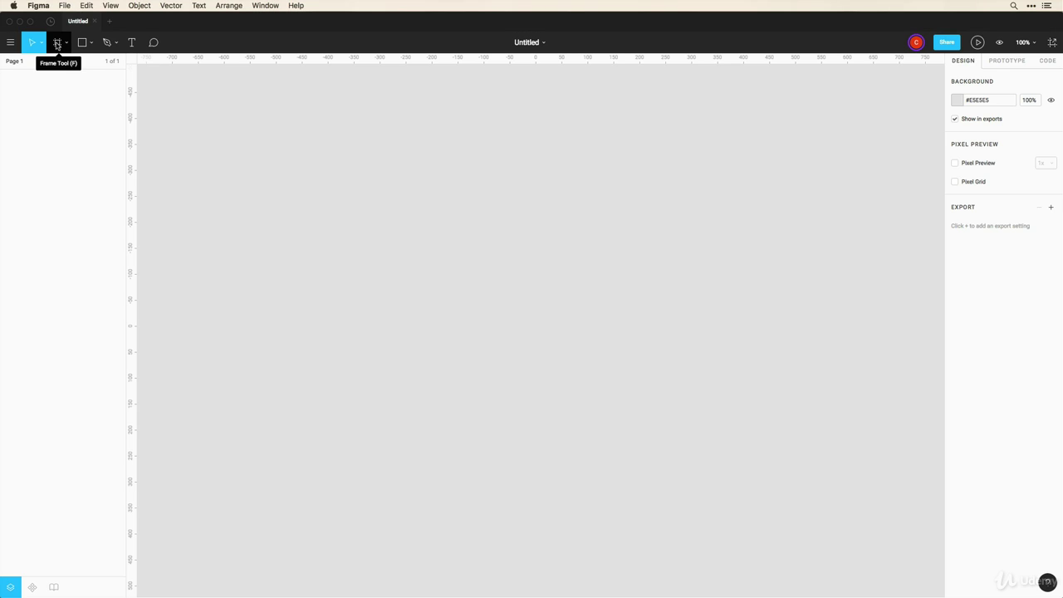
# Add a 375 × 812 iPhone X frame from the Phone frame presets
pyautogui.click(57, 43)
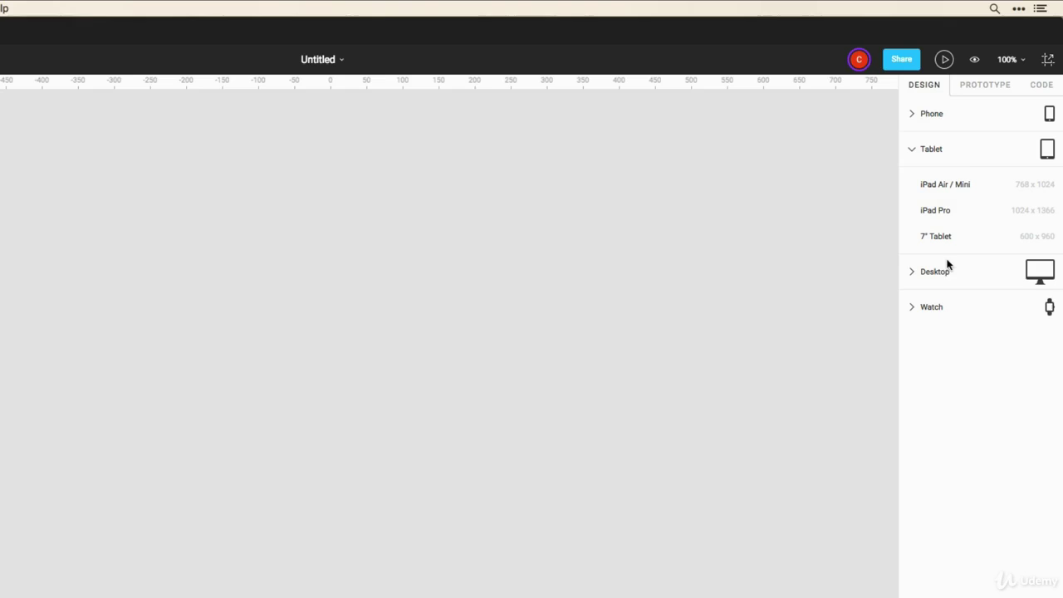
pyautogui.click(911, 116)
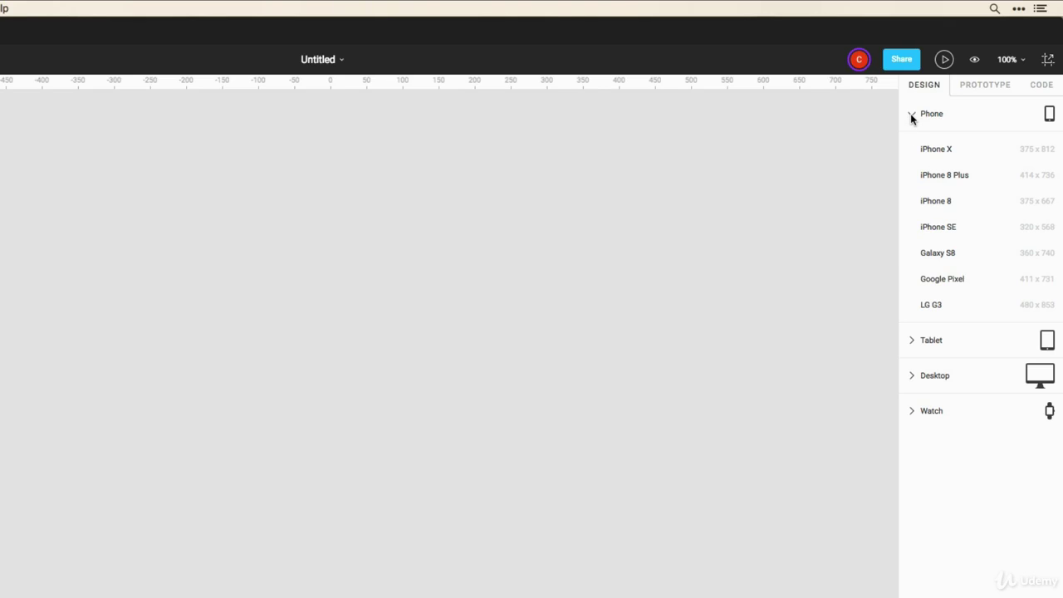
pyautogui.click(961, 148)
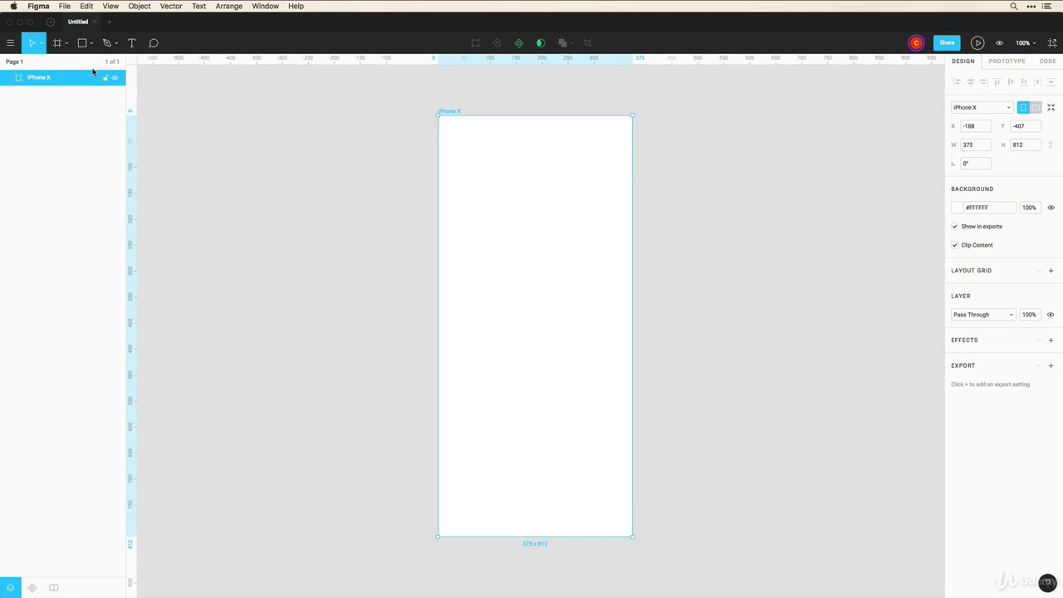
# Draw an extra custom-sized frame beside it, then delete it
pyautogui.click(57, 46)
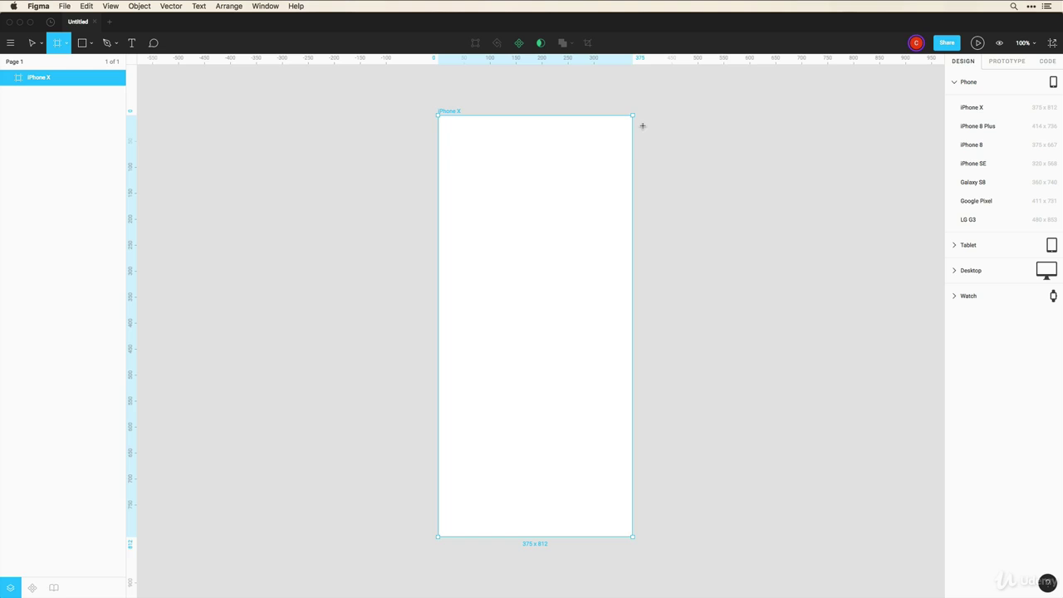
pyautogui.moveTo(643, 115); pyautogui.dragTo(846, 349)
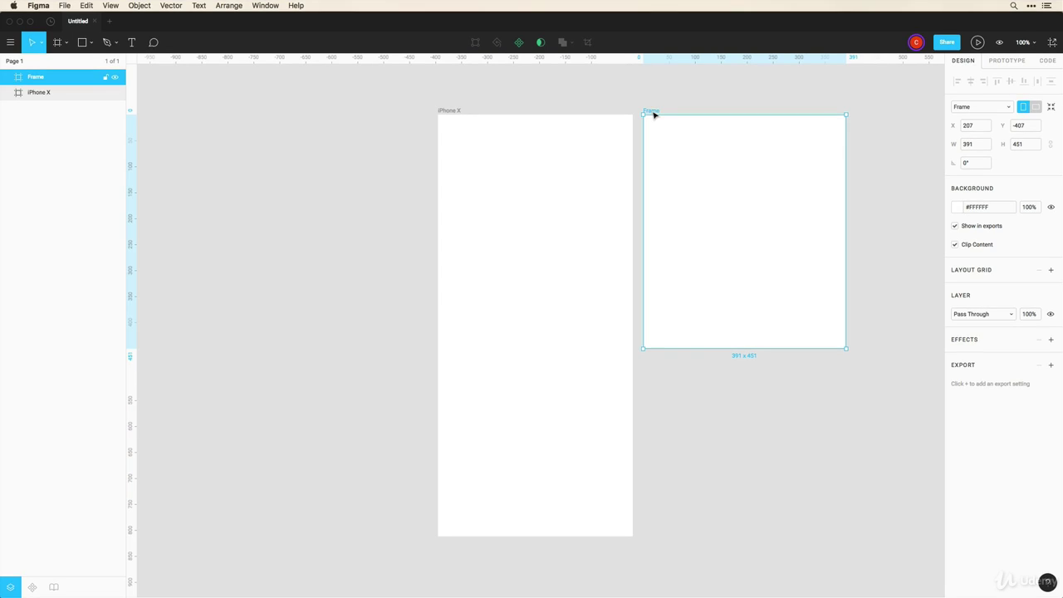
pyautogui.press('Delete')
# Move the iPhone X frame slightly left on the canvas
pyautogui.click(455, 117)
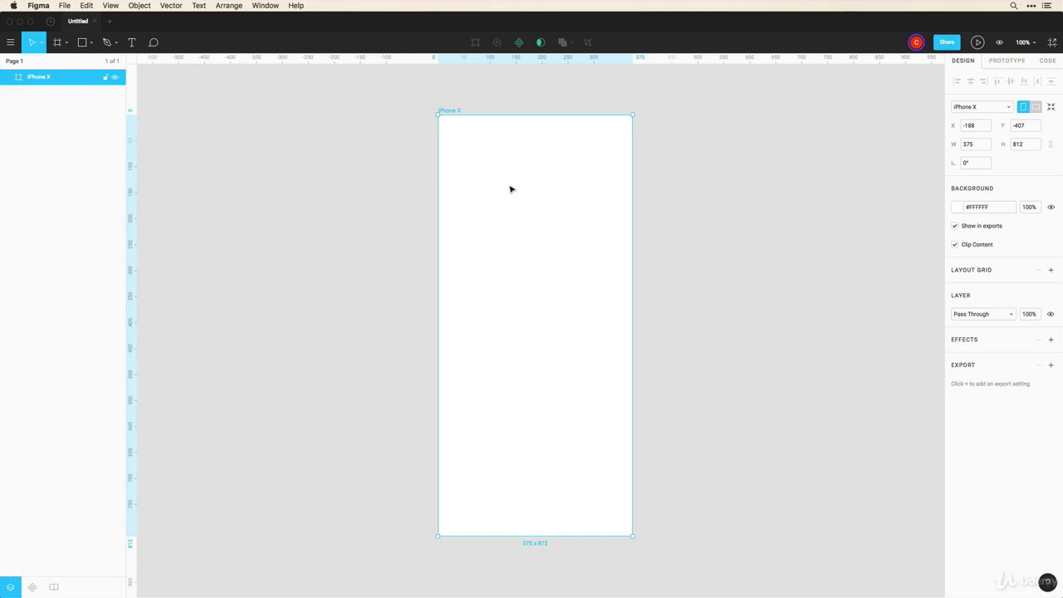
pyautogui.click(385, 147)
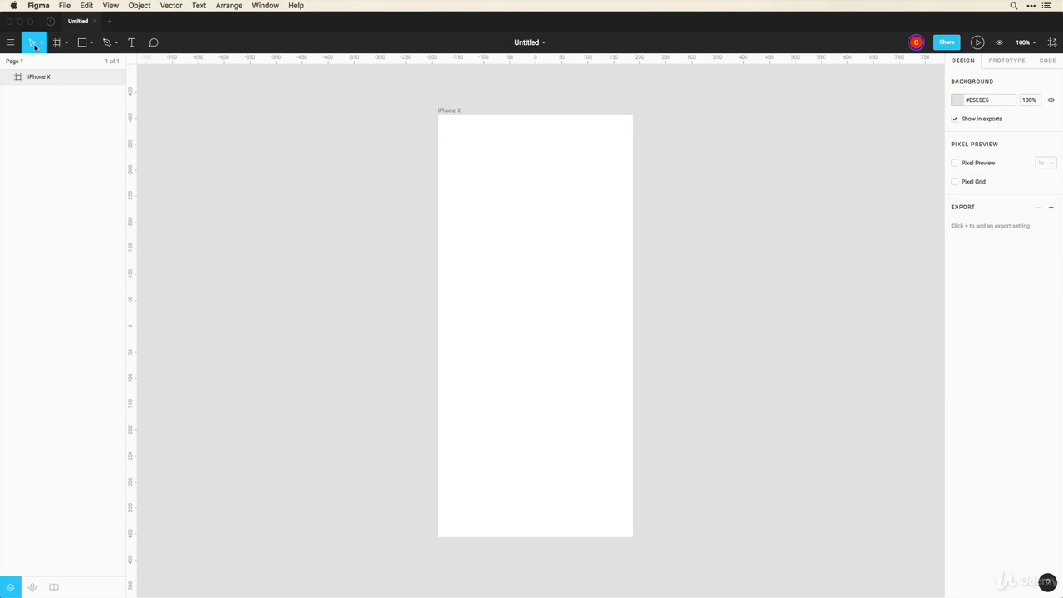
pyautogui.click(450, 115)
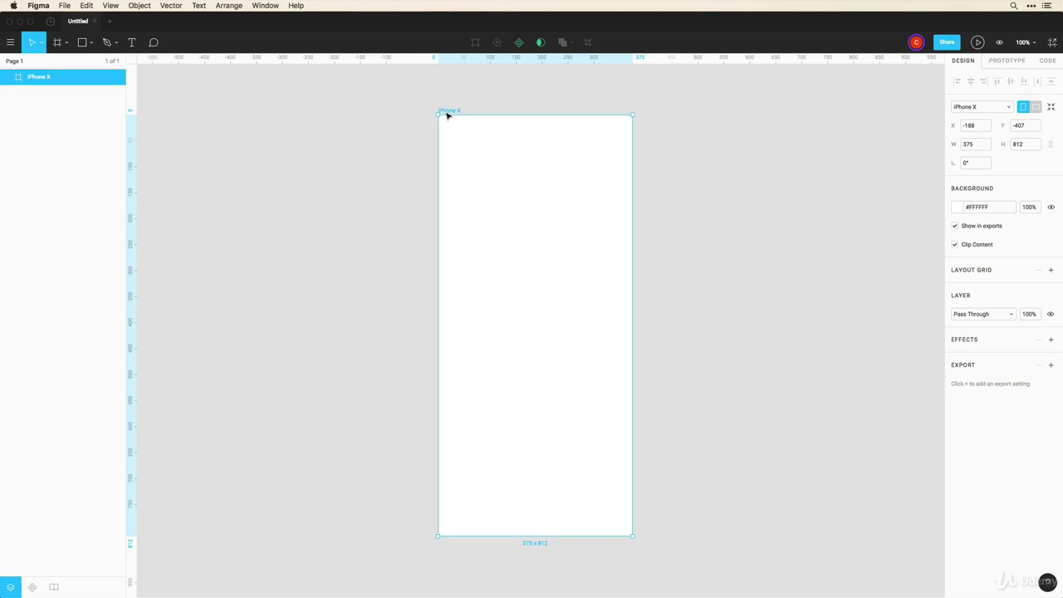
pyautogui.moveTo(449, 115); pyautogui.dragTo(410, 121)
pyautogui.press('Escape')
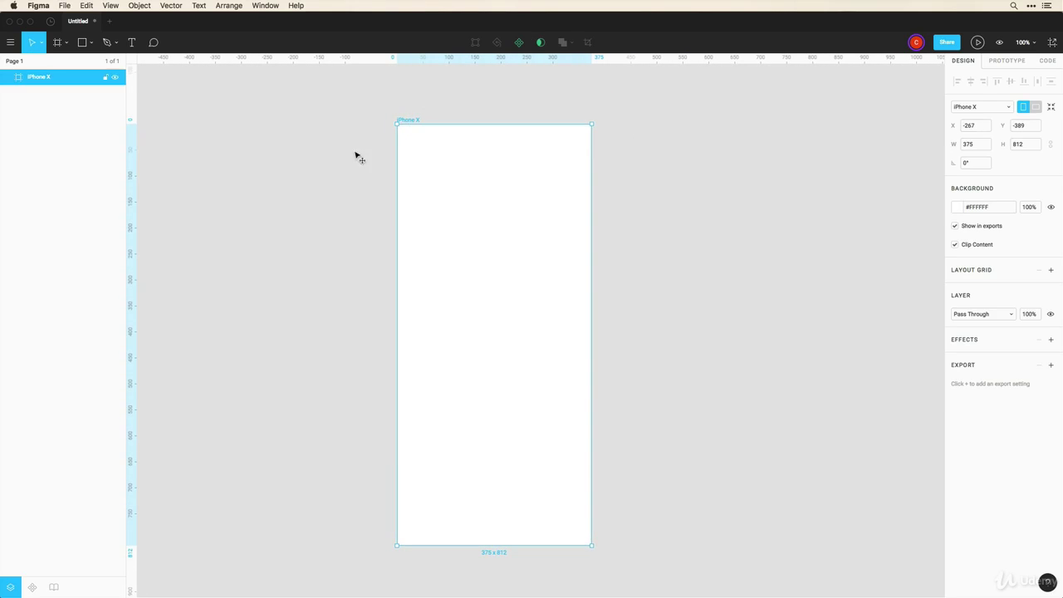
pyautogui.click(358, 155)
pyautogui.press('super+z')
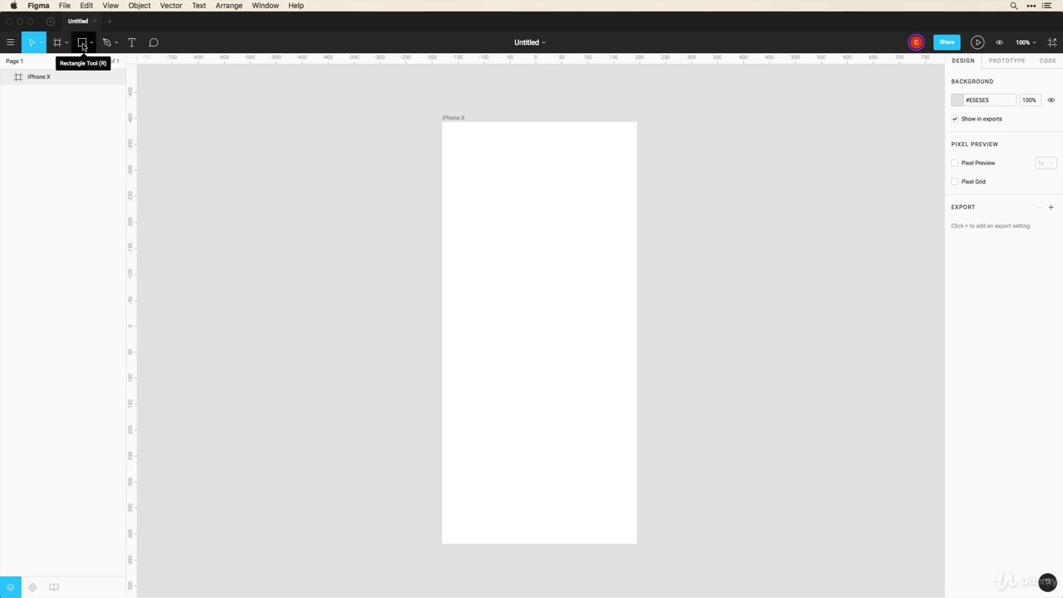
# Draw a full-width rectangle along the frame's top and a centred circle beneath it
pyautogui.click(82, 42)
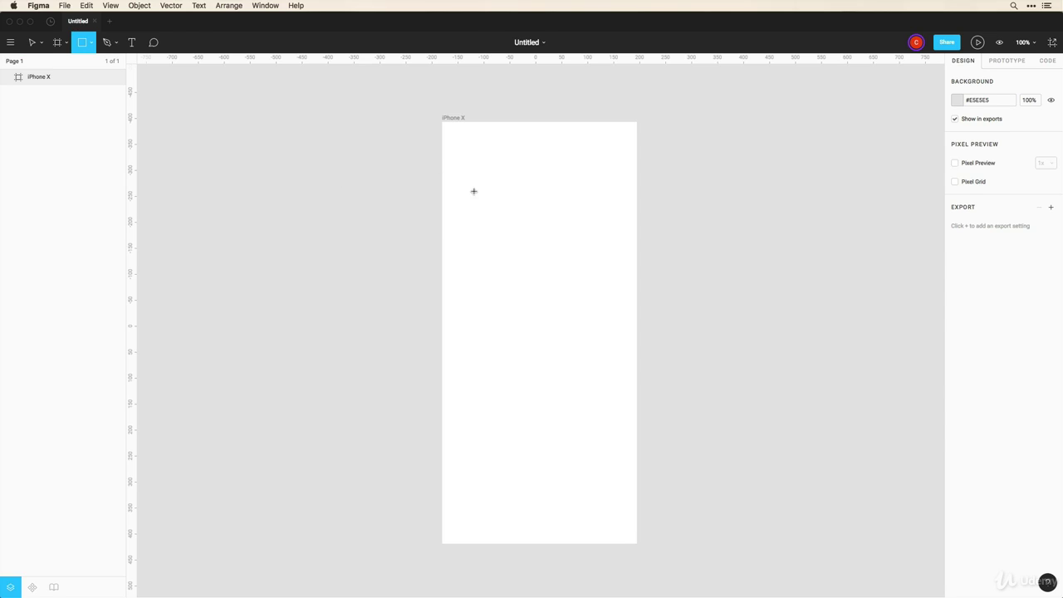
pyautogui.moveTo(442, 161); pyautogui.dragTo(638, 241)
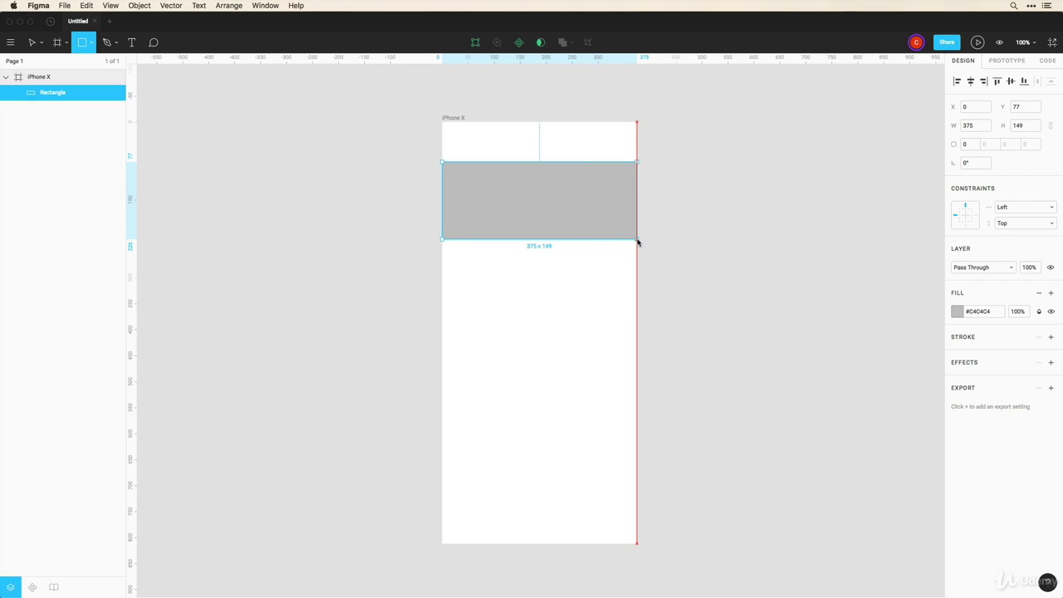
pyautogui.click(91, 44)
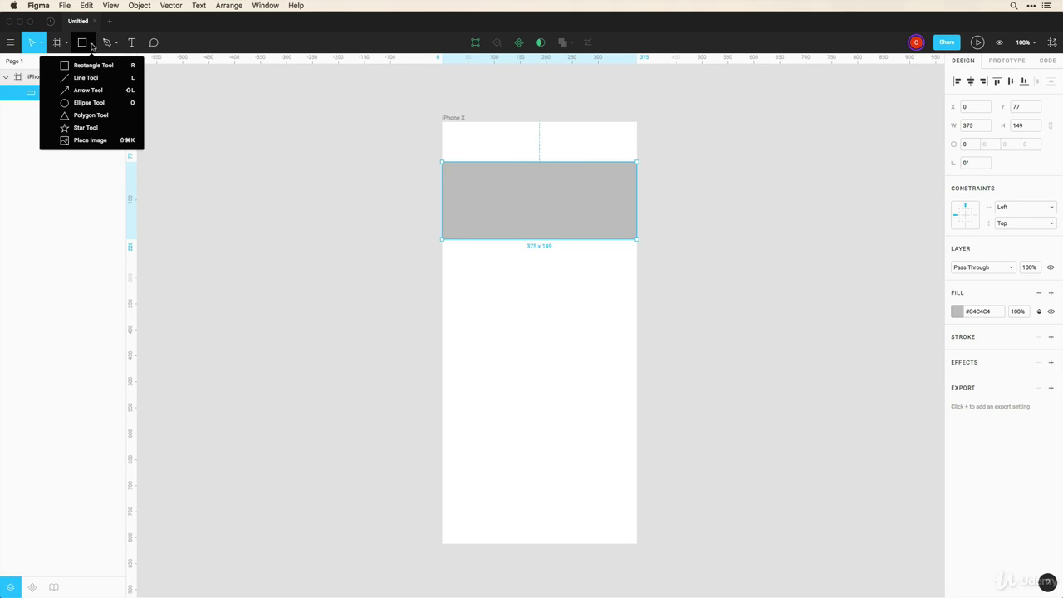
pyautogui.click(89, 102)
pyautogui.moveTo(465, 275); pyautogui.dragTo(585, 414)
pyautogui.press('shift')
pyautogui.moveTo(536, 363)
pyautogui.mouseDown()
pyautogui.moveTo(553, 361)
pyautogui.moveTo(540, 360)
pyautogui.mouseUp()
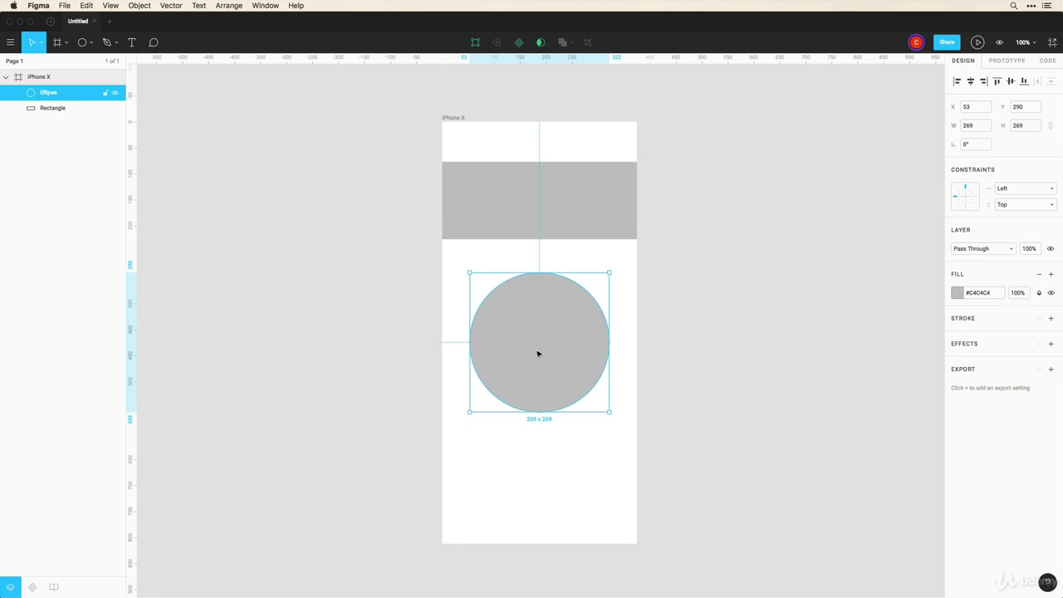
# Switch to the Scale tool in proportional mode and select both shapes together
pyautogui.click(91, 42)
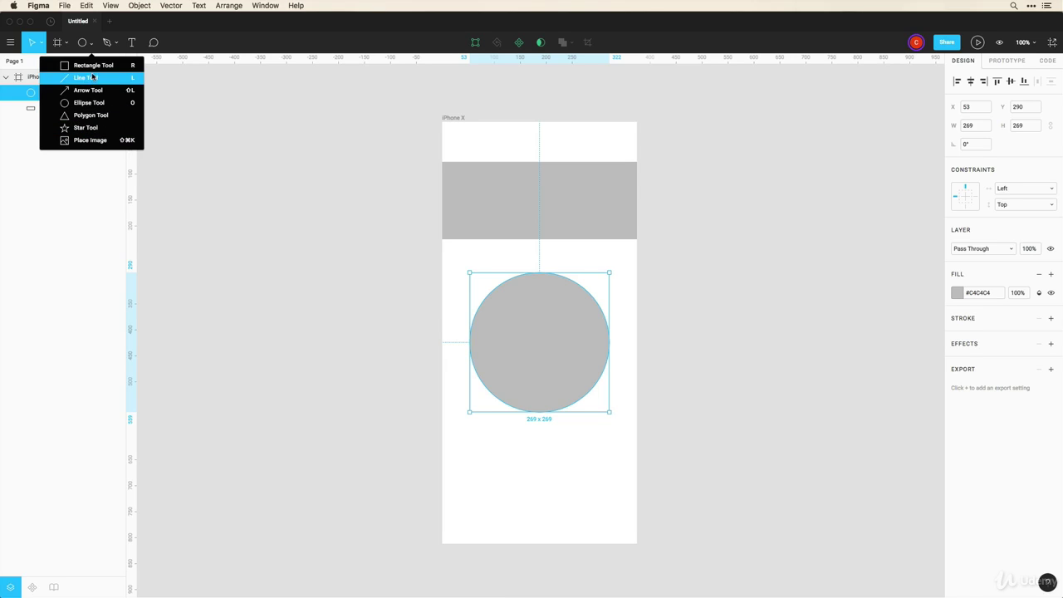
pyautogui.click(325, 280)
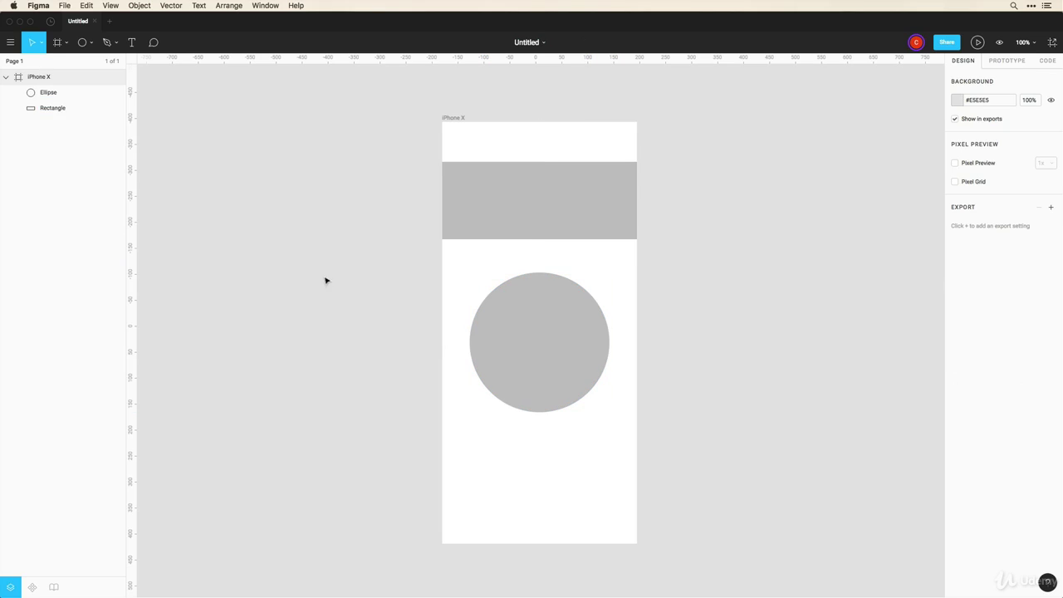
pyautogui.click(541, 315)
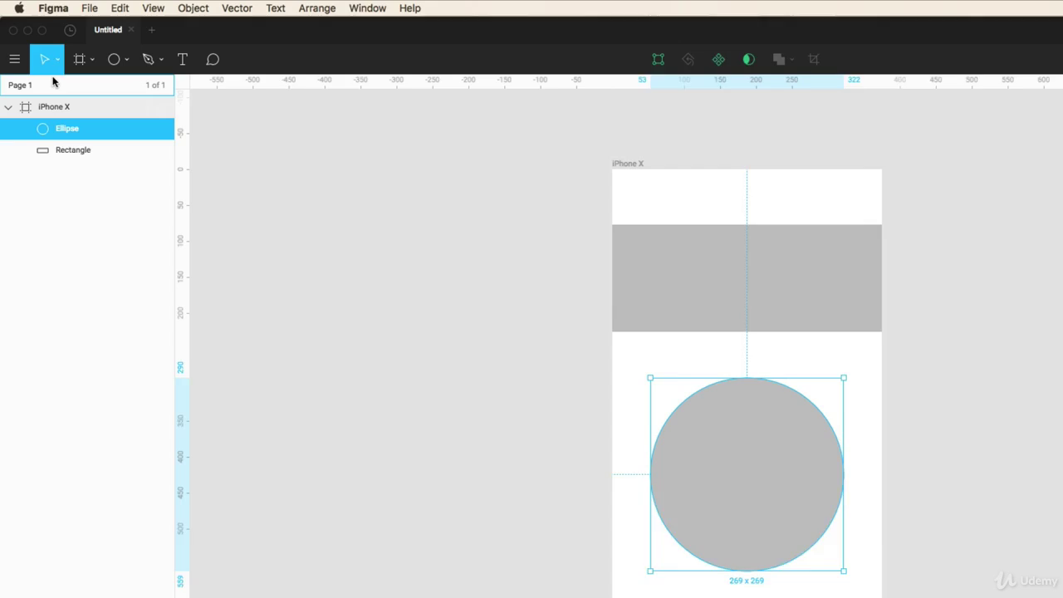
pyautogui.click(41, 45)
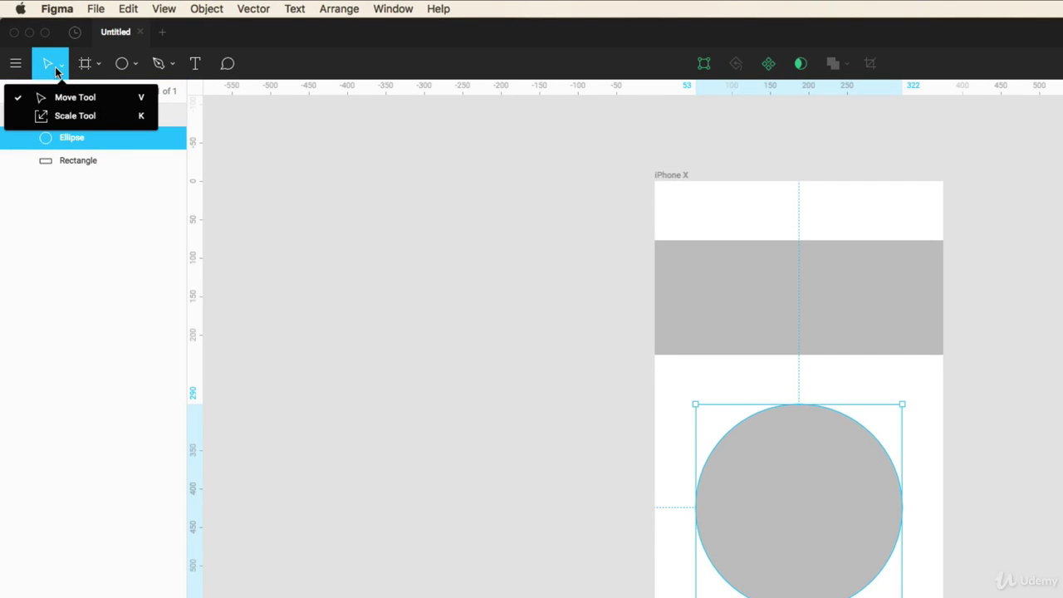
pyautogui.click(64, 121)
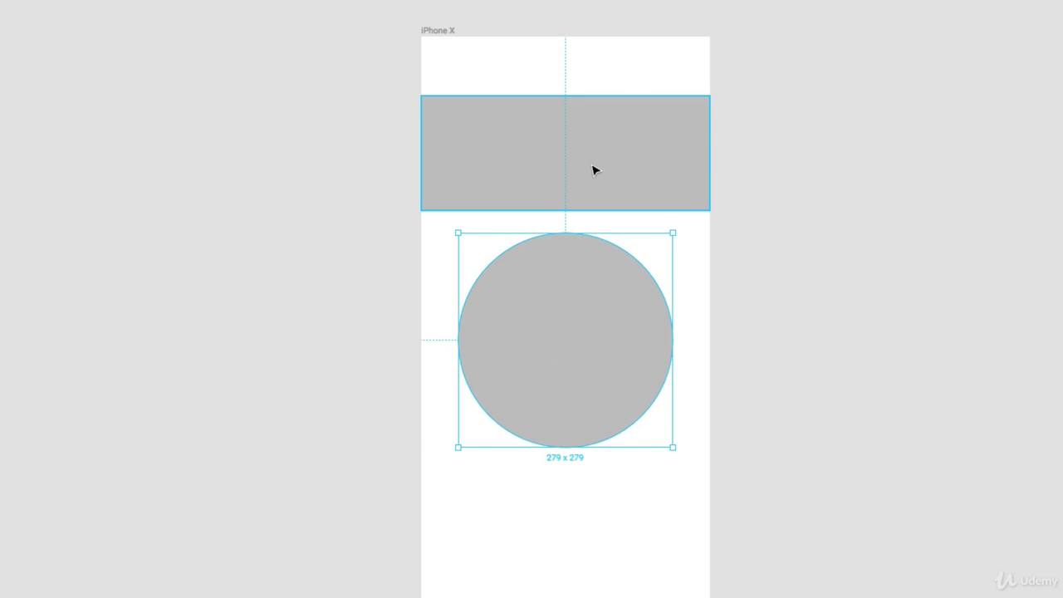
pyautogui.moveTo(617, 518); pyautogui.dragTo(512, 157)
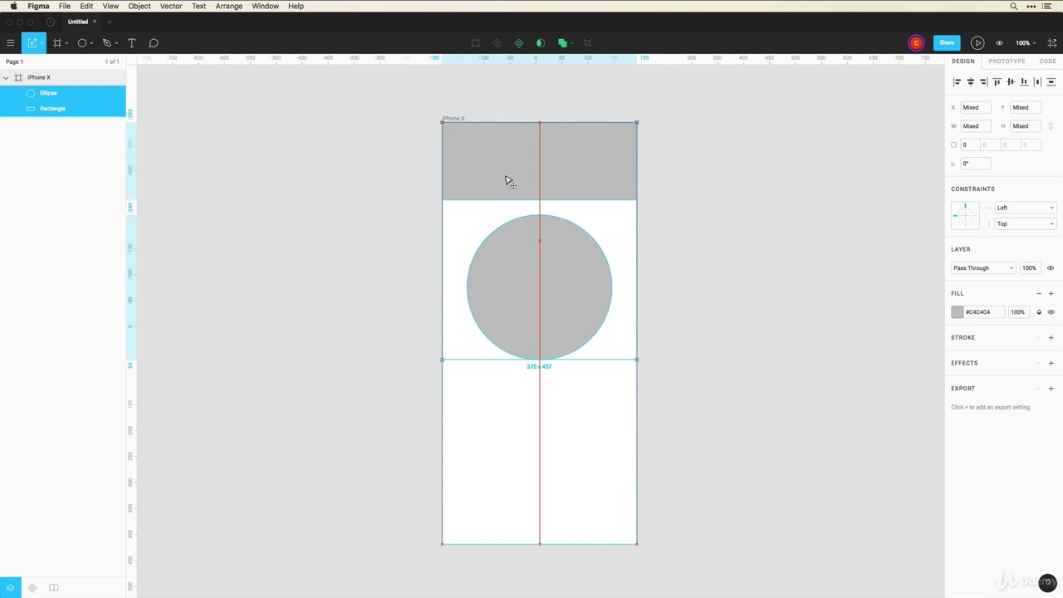
pyautogui.click(163, 175)
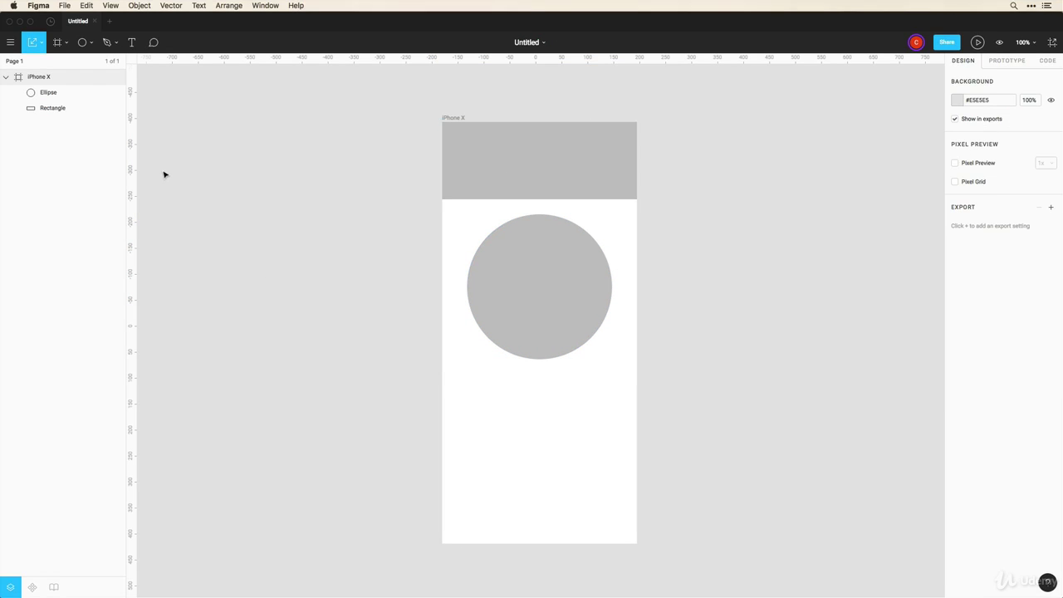
# Draw a heart-shaped vector path below the circle with the Pen tool
pyautogui.click(107, 44)
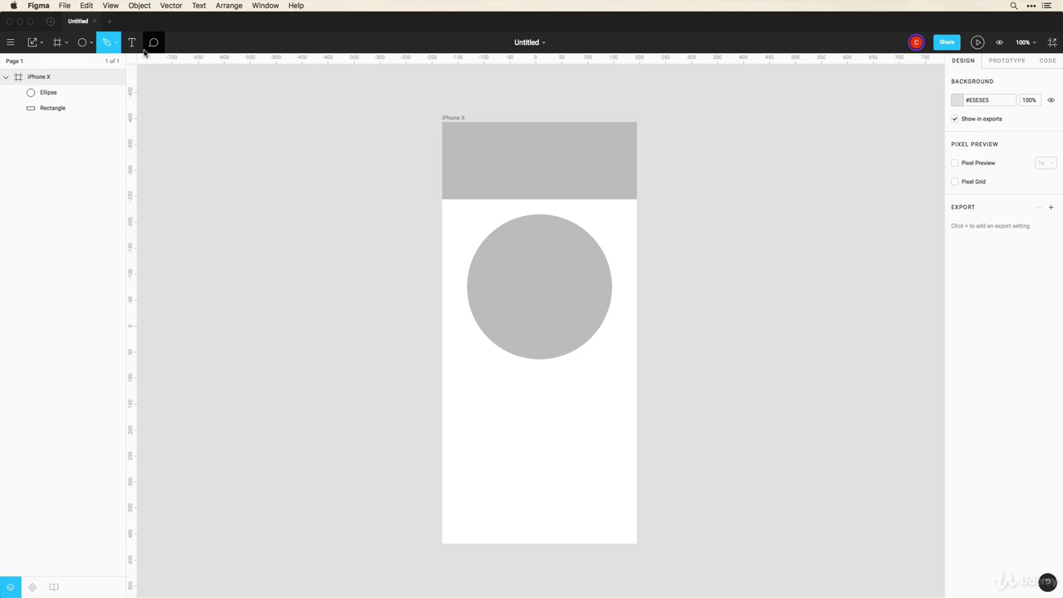
pyautogui.click(541, 399)
pyautogui.moveTo(541, 454); pyautogui.dragTo(612, 404)
pyautogui.press('alt')
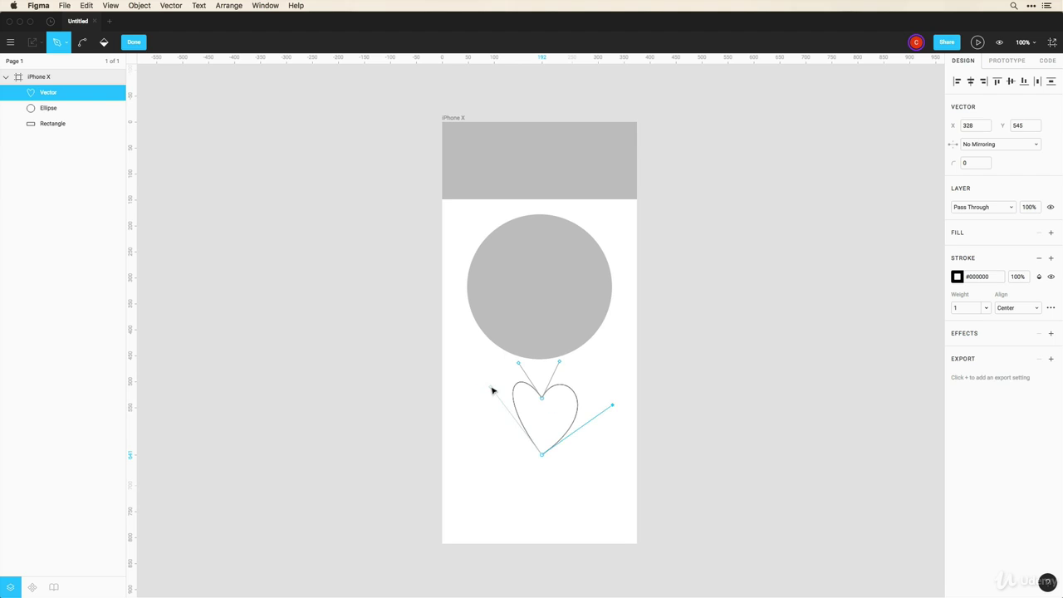
pyautogui.moveTo(491, 390); pyautogui.dragTo(469, 401)
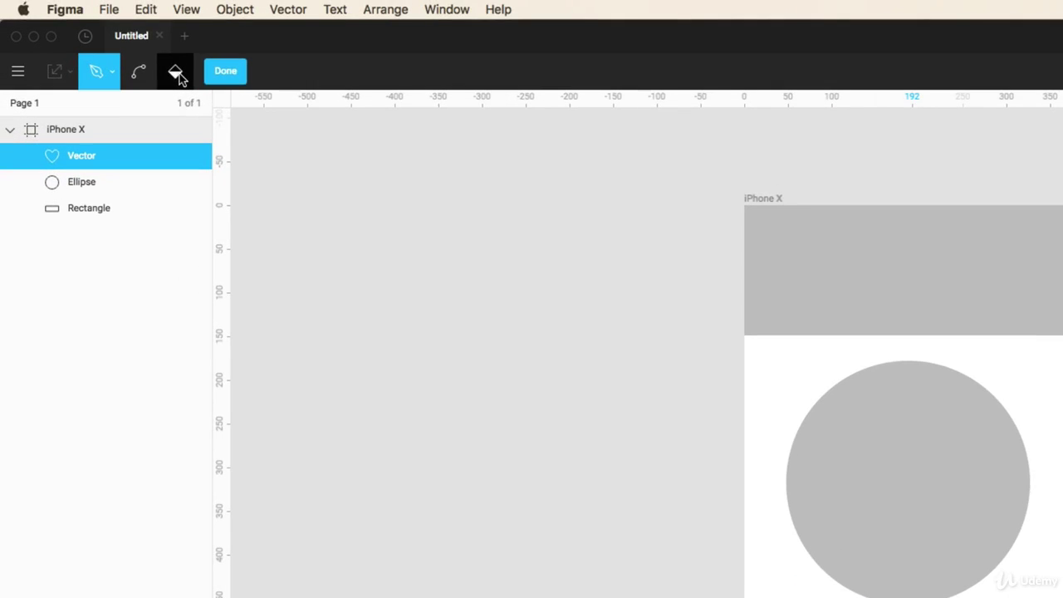
# Fill the path grey with the Paint Bucket and bend its top into a teardrop
pyautogui.click(174, 75)
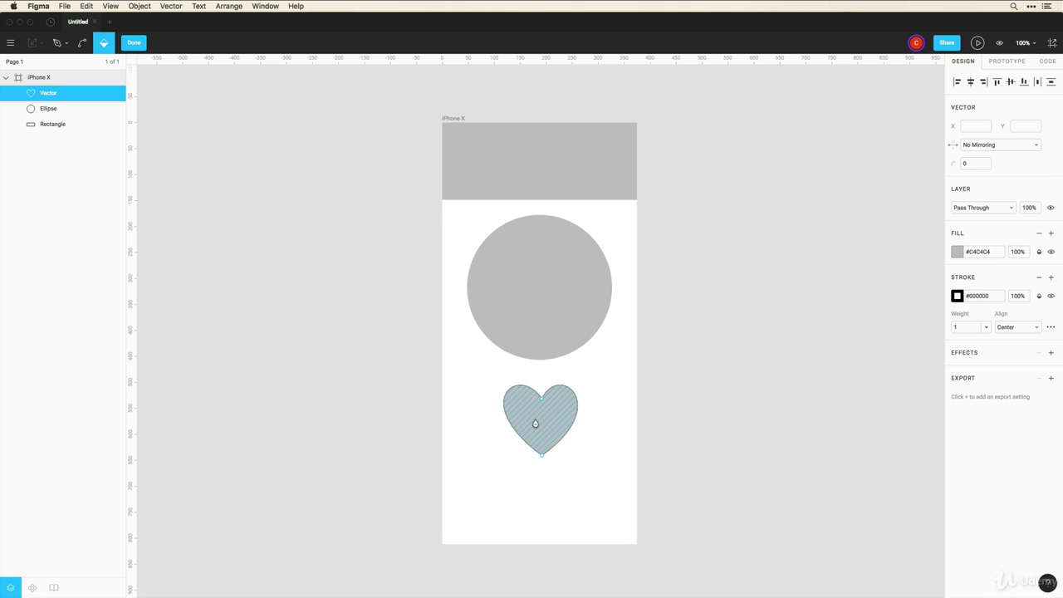
pyautogui.click(83, 46)
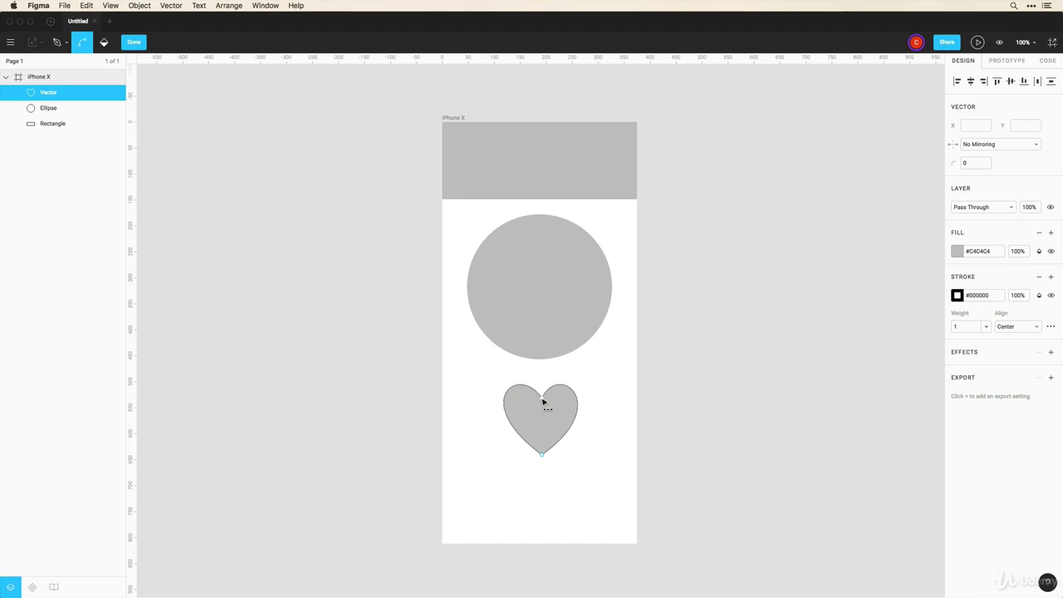
pyautogui.moveTo(543, 403); pyautogui.dragTo(518, 417)
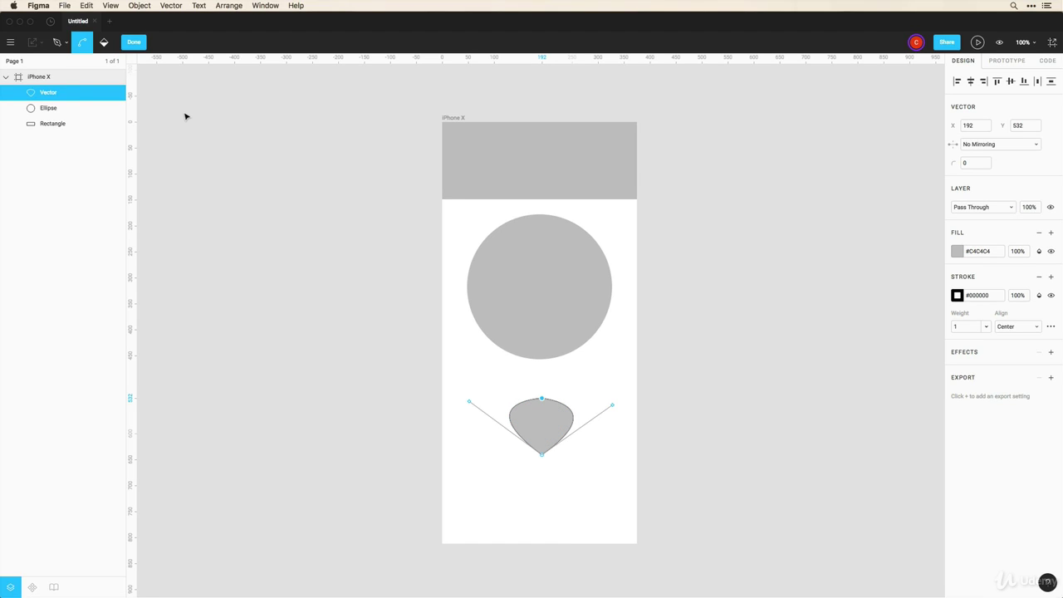
pyautogui.click(67, 46)
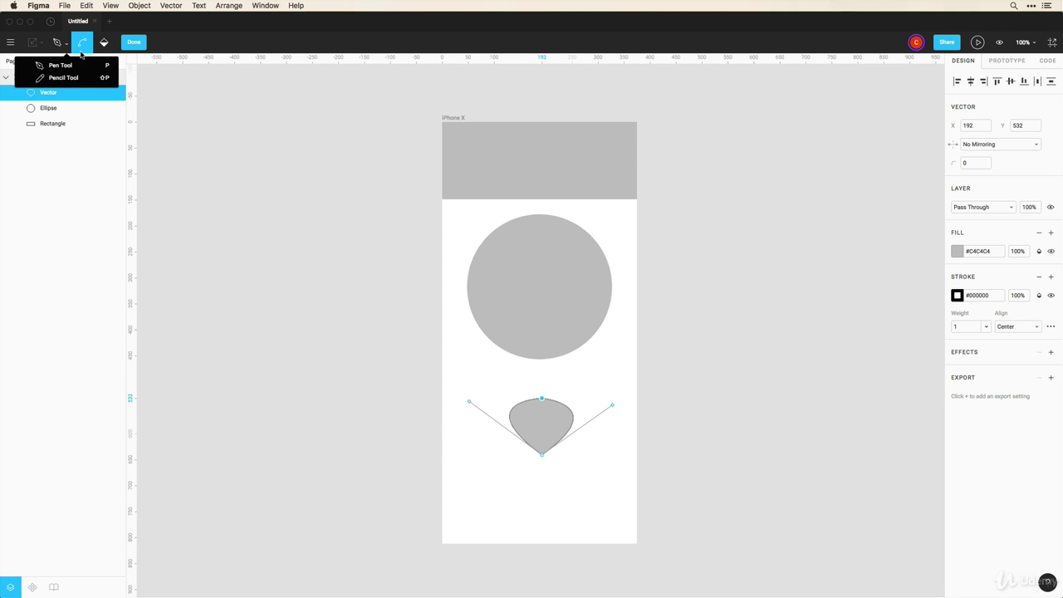
pyautogui.click(133, 43)
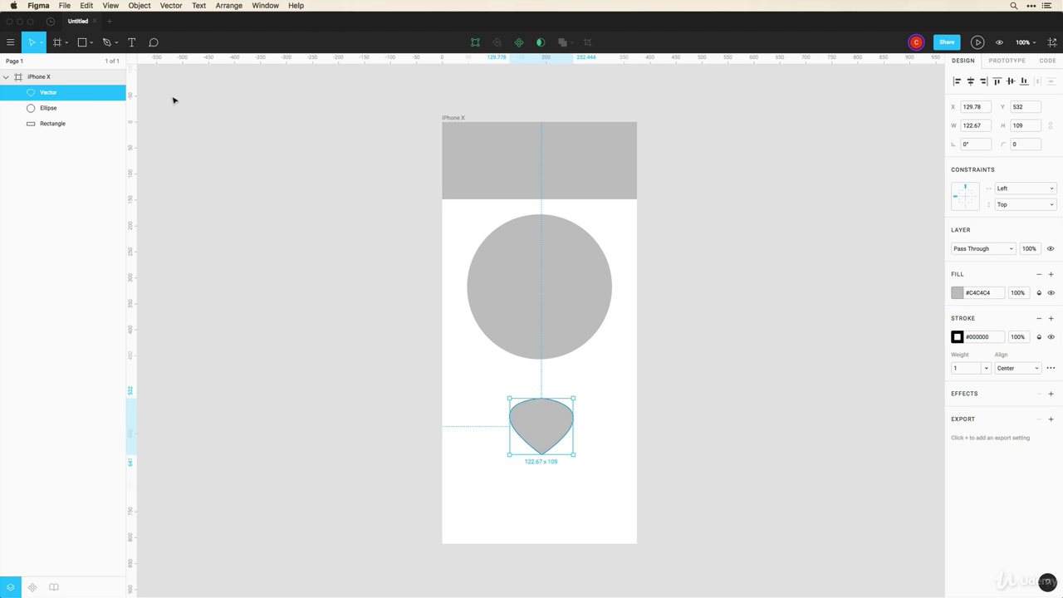
# Draw a freehand handwritten stroke below the circle with the Pencil tool
pyautogui.click(117, 45)
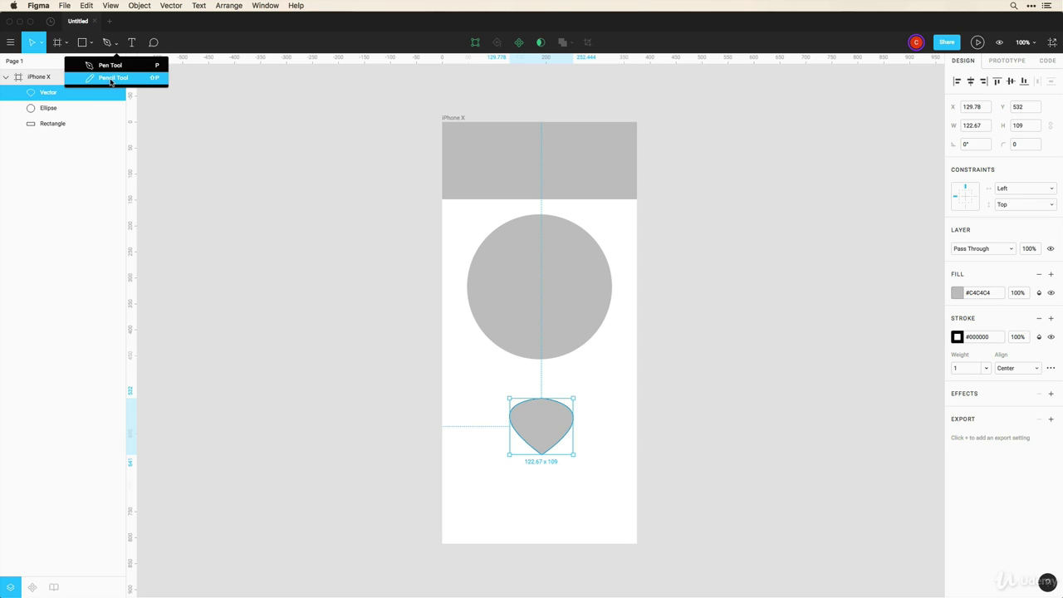
pyautogui.click(107, 78)
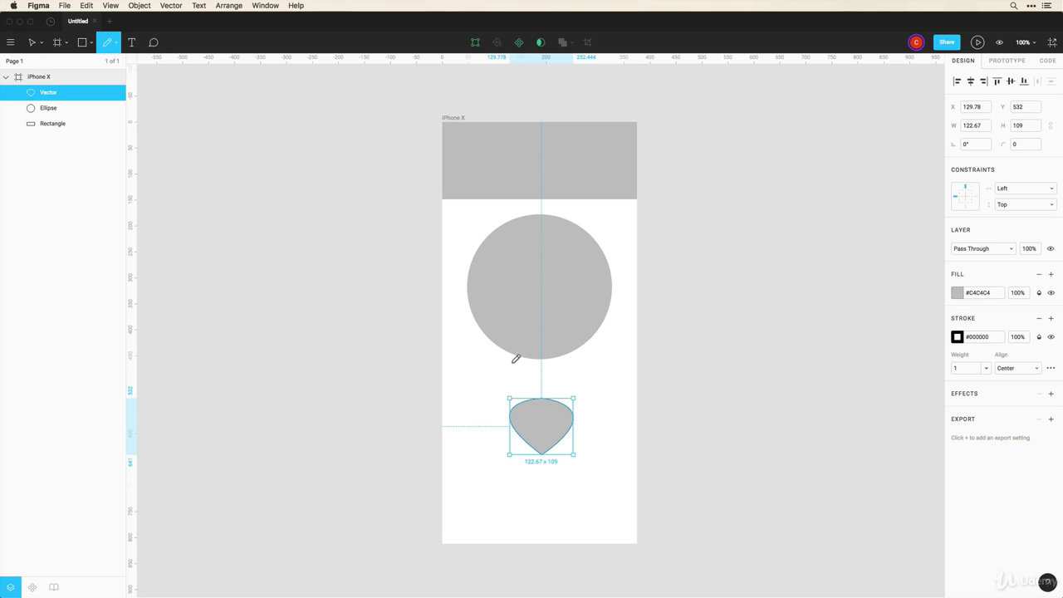
pyautogui.moveTo(512, 356)
pyautogui.mouseDown()
pyautogui.moveTo(502, 365)
pyautogui.moveTo(515, 373)
pyautogui.moveTo(582, 373)
pyautogui.moveTo(570, 372)
pyautogui.mouseUp()
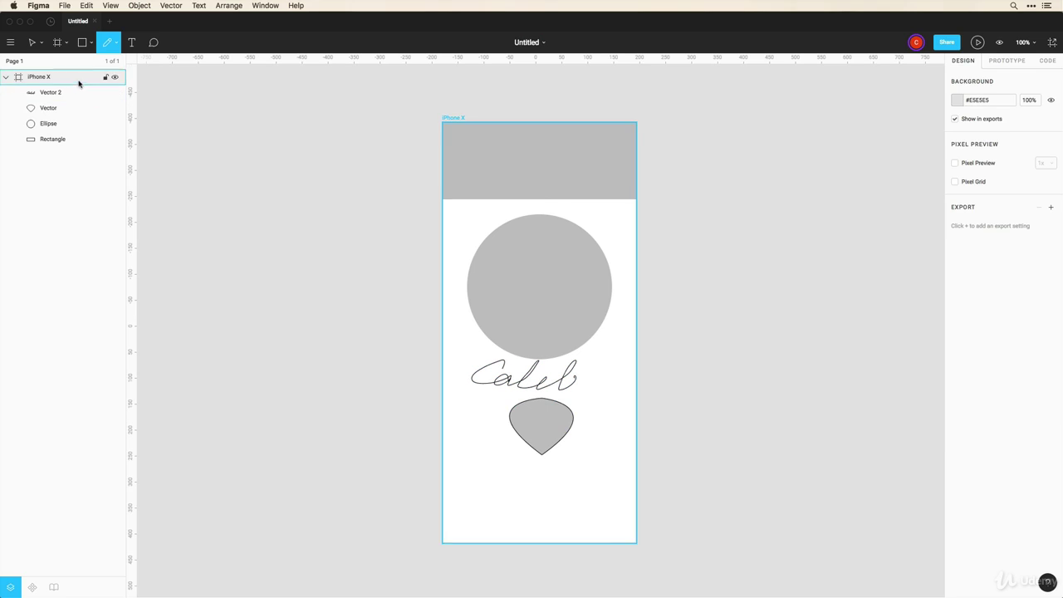
pyautogui.click(31, 43)
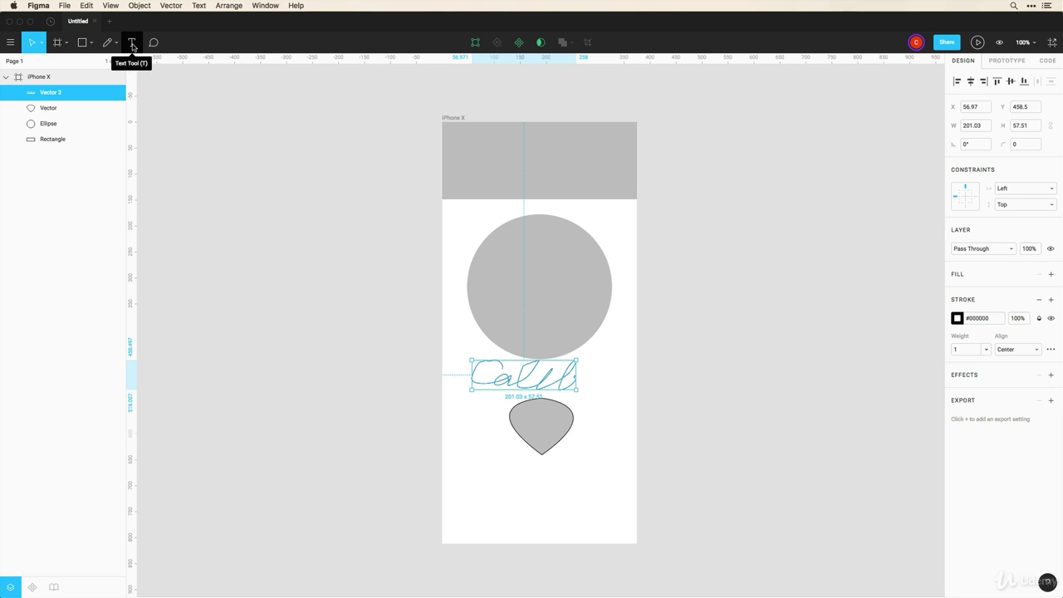
# Add the text label 'Navigation' to the grey header and centre it
pyautogui.click(132, 42)
pyautogui.click(484, 158)
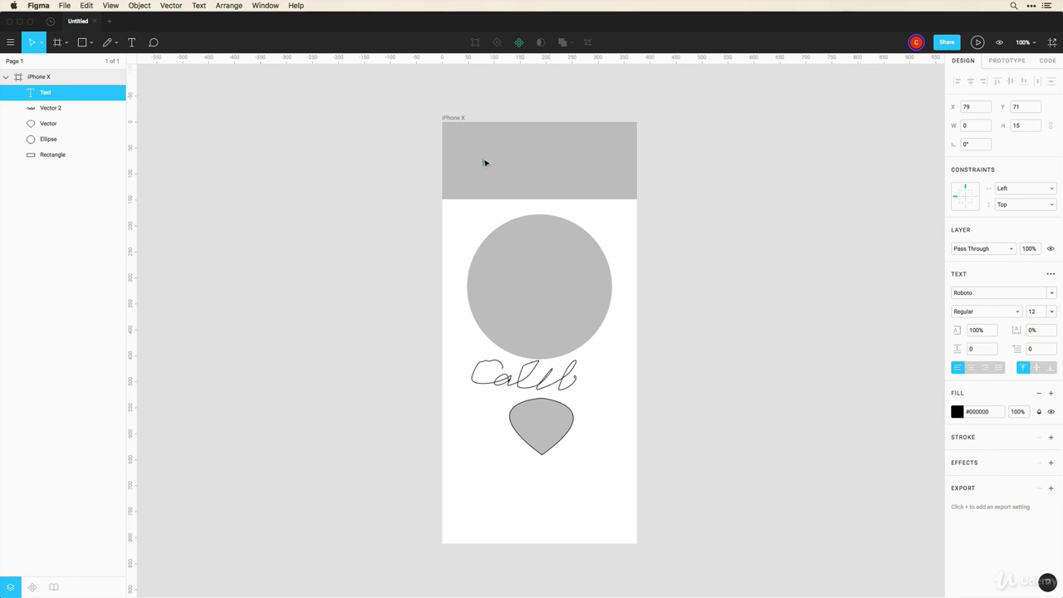
pyautogui.write('Navigation')
pyautogui.press('Escape')
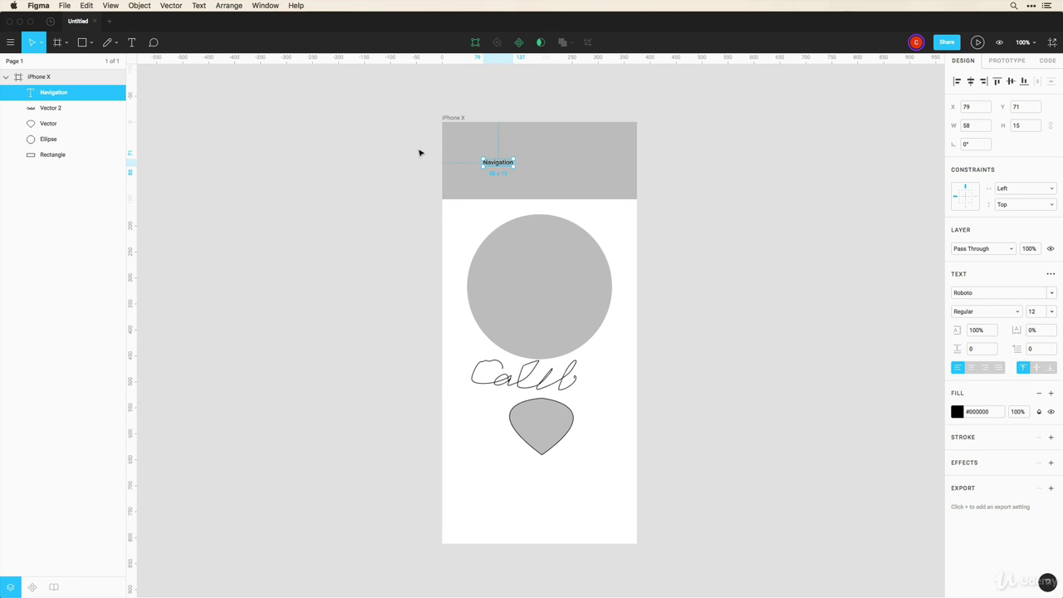
pyautogui.moveTo(493, 164); pyautogui.dragTo(536, 155)
# Draw a fixed-size text box over the circle's top, then discard it empty
pyautogui.press('t')
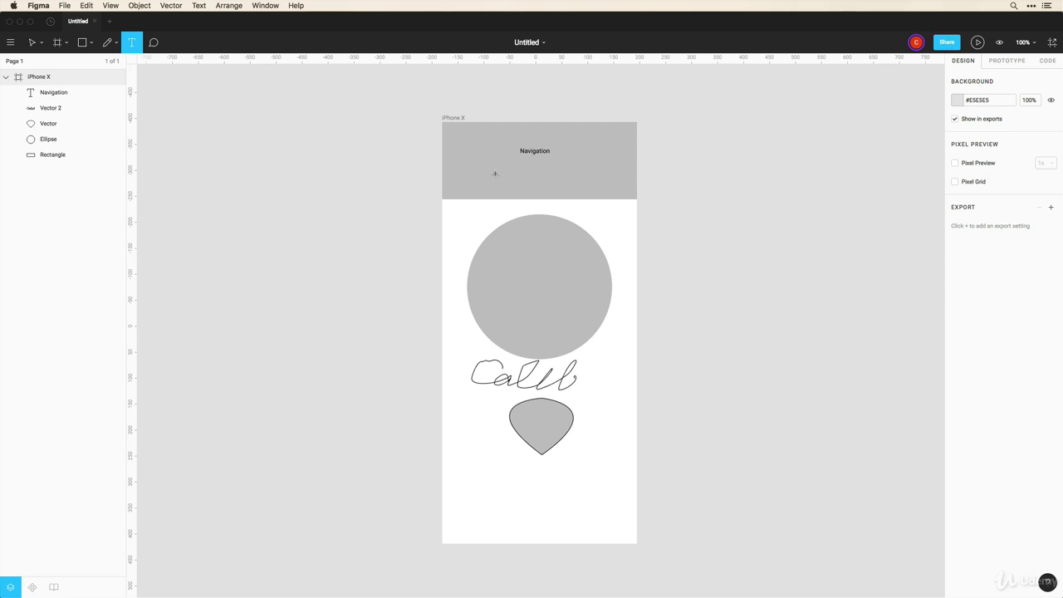
pyautogui.moveTo(467, 168); pyautogui.dragTo(613, 252)
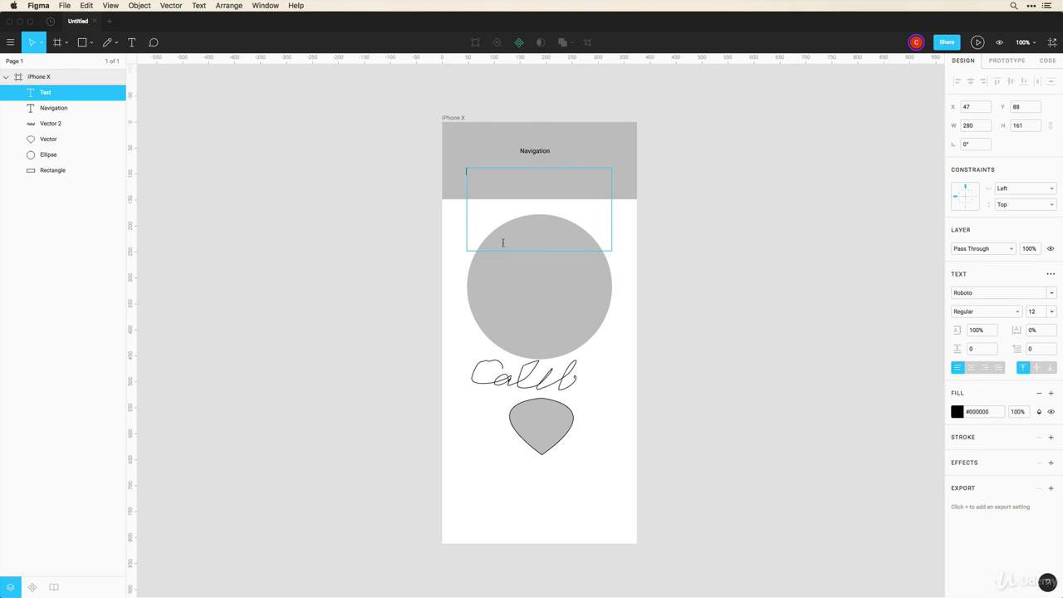
pyautogui.click(218, 144)
# Post the comment 'This circle needs some color' on the circle
pyautogui.click(154, 42)
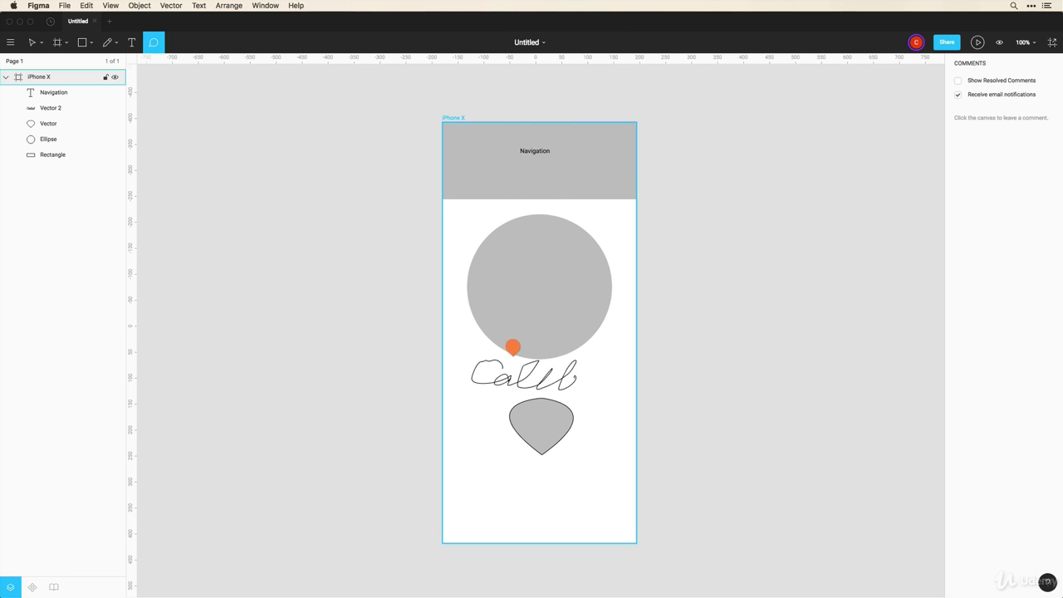
pyautogui.click(532, 279)
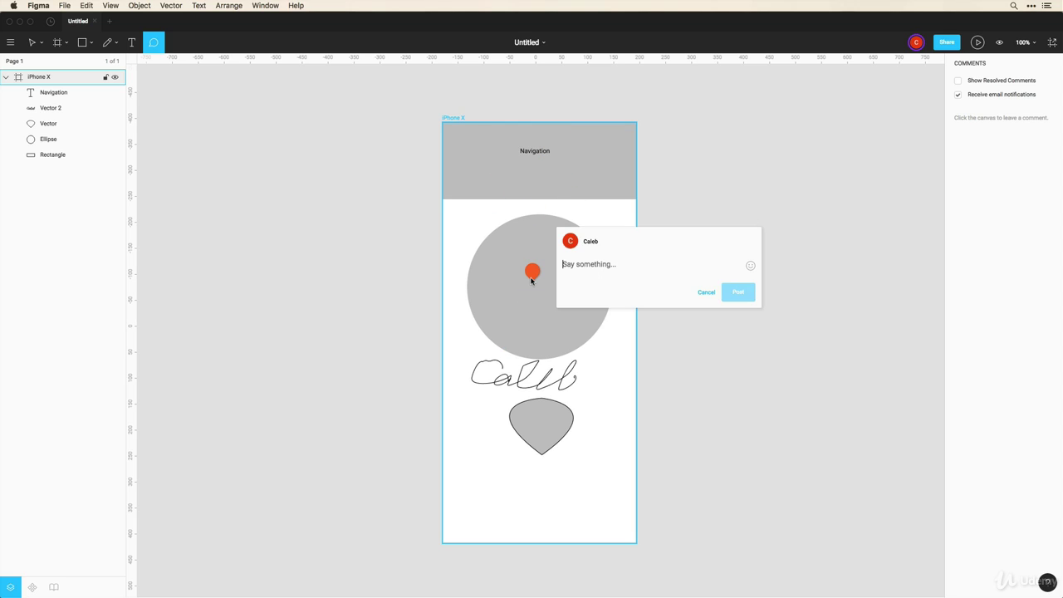
pyautogui.write('T')
pyautogui.press('BackSpace')
pyautogui.write('This circle needs some color')
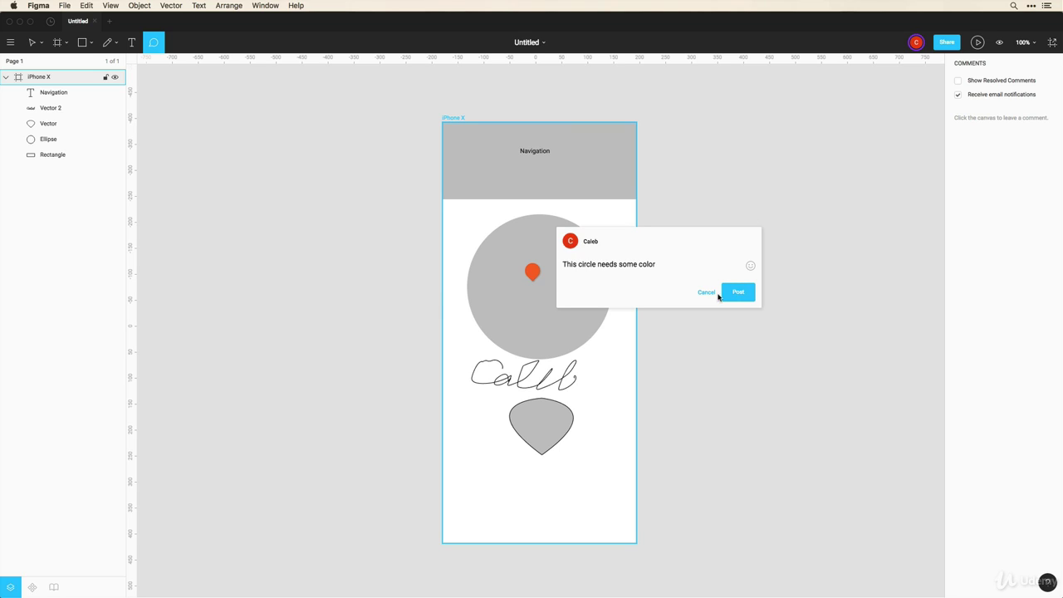
pyautogui.click(738, 293)
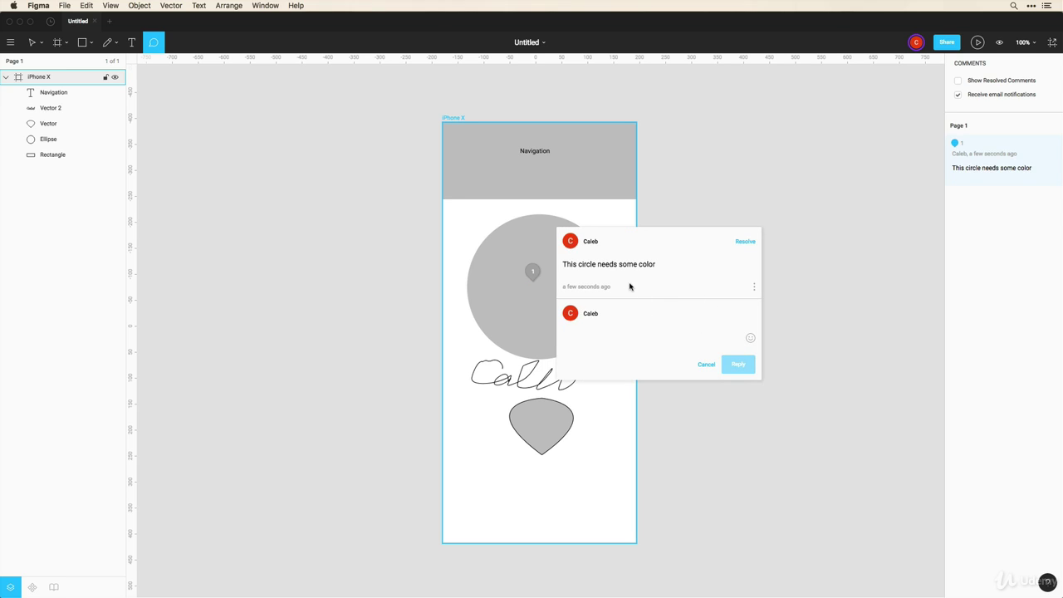
# Reopen the circle's comment thread and mark it resolved
pyautogui.click(532, 271)
pyautogui.click(535, 272)
pyautogui.click(706, 364)
pyautogui.click(533, 272)
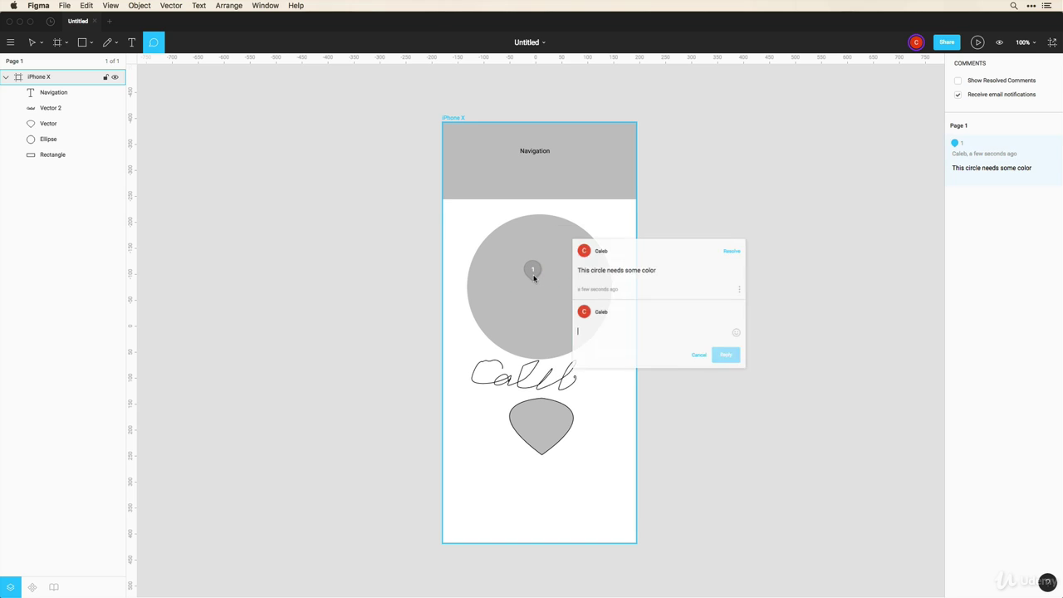
pyautogui.click(746, 242)
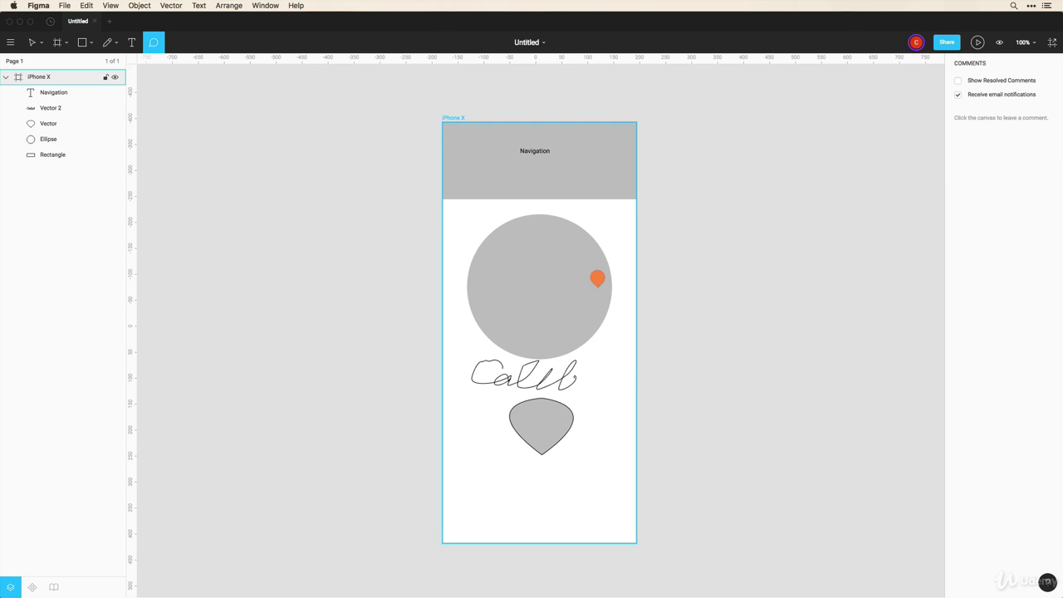
pyautogui.click(32, 42)
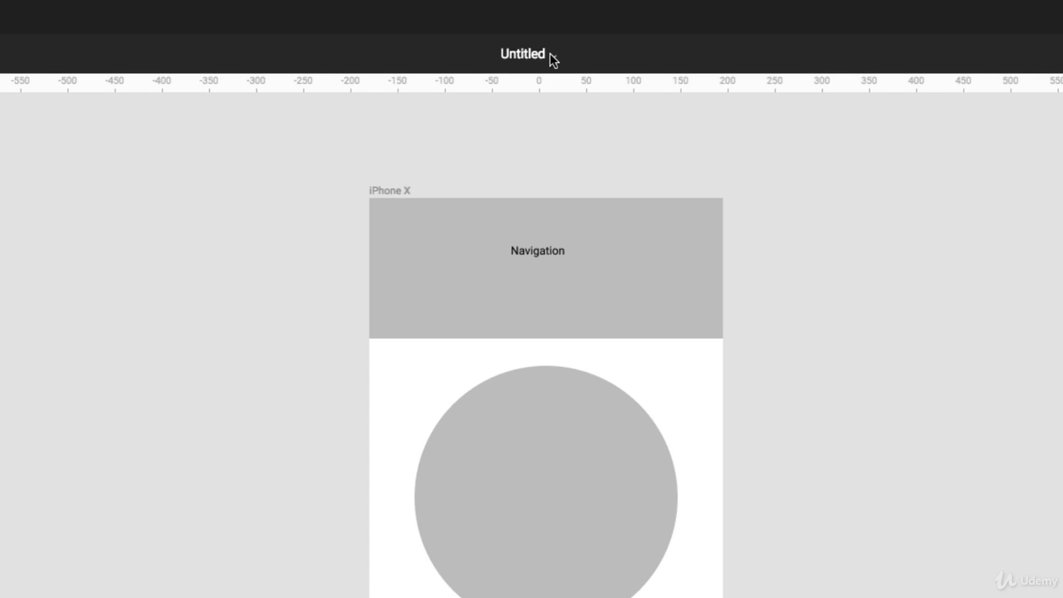
pyautogui.click(551, 55)
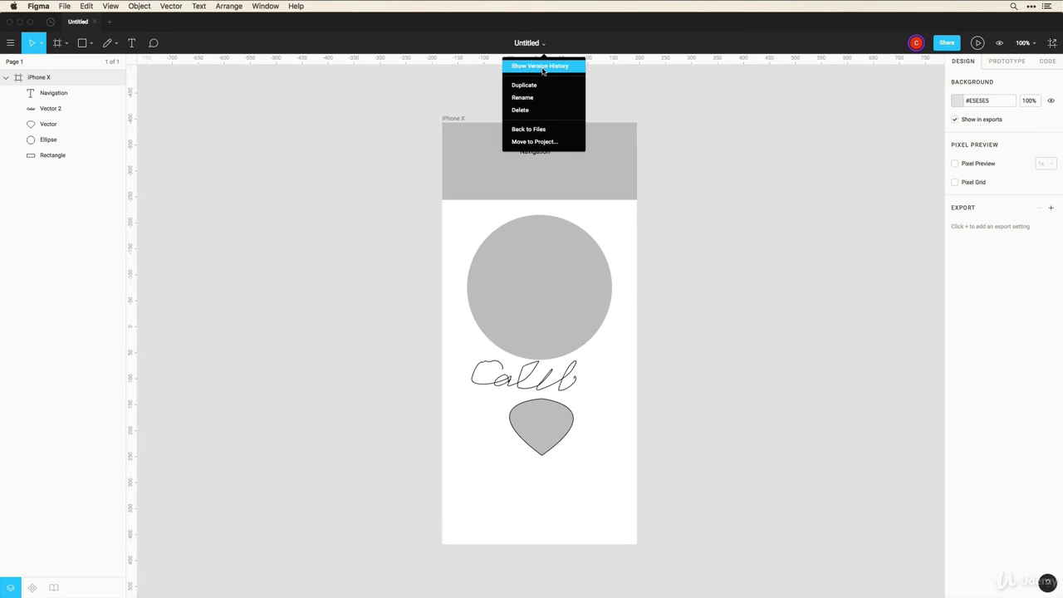
pyautogui.click(540, 67)
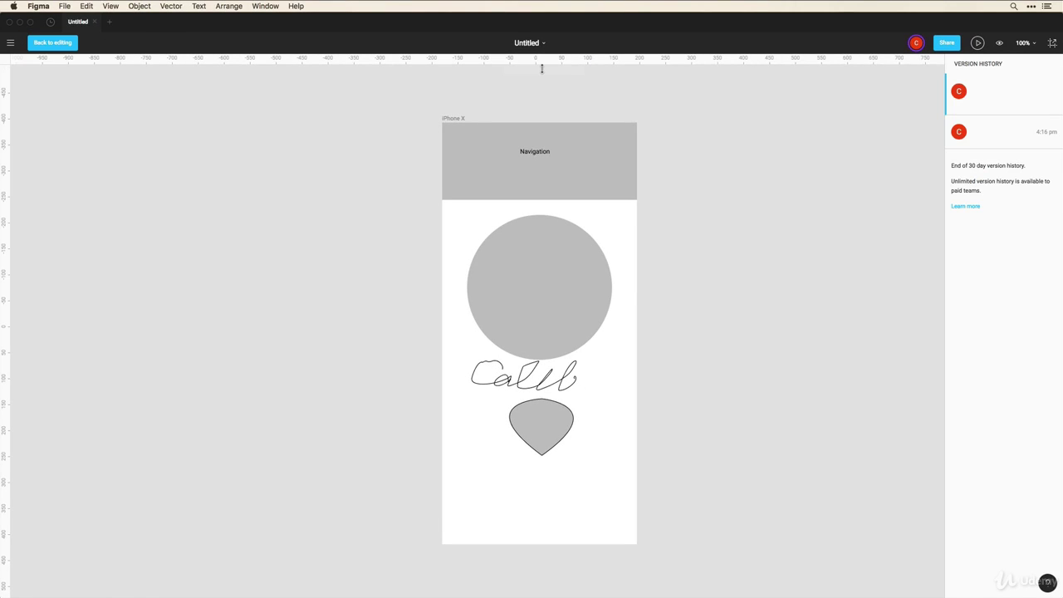
pyautogui.click(982, 131)
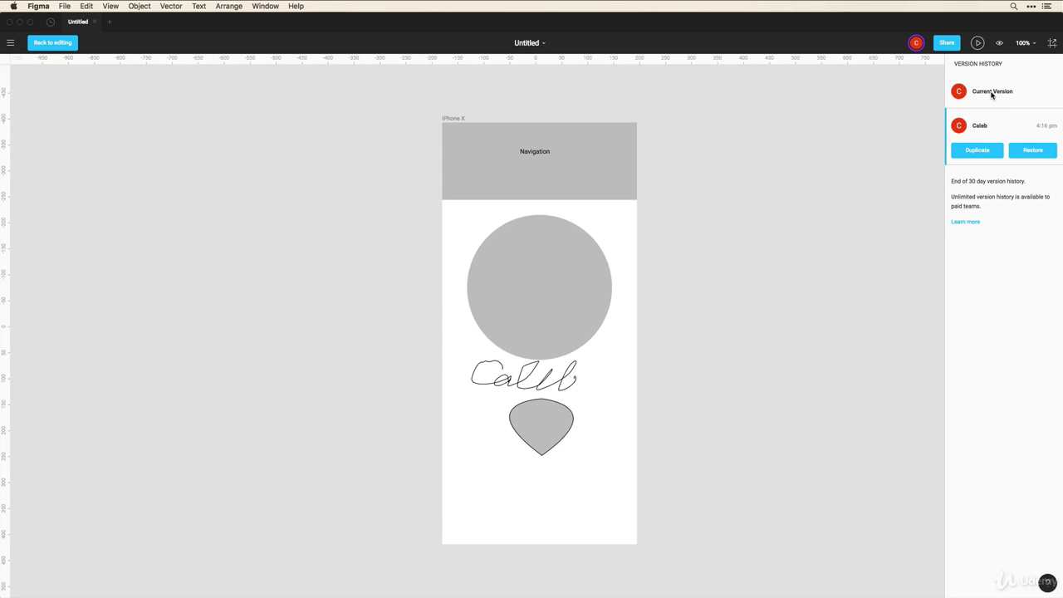
pyautogui.click(991, 95)
pyautogui.click(985, 116)
pyautogui.click(987, 93)
pyautogui.click(982, 130)
pyautogui.click(992, 93)
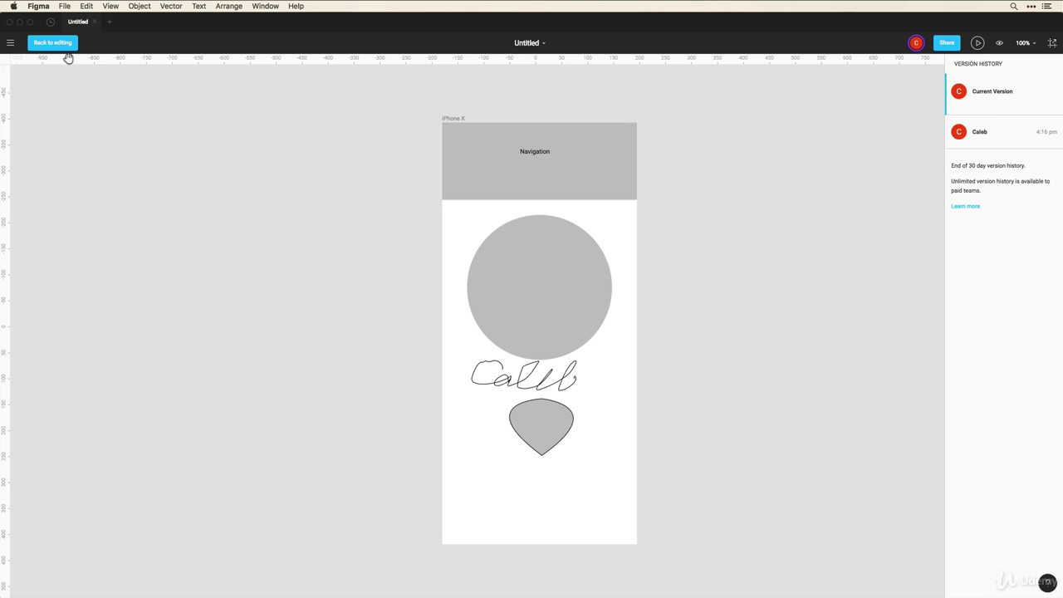
pyautogui.click(52, 43)
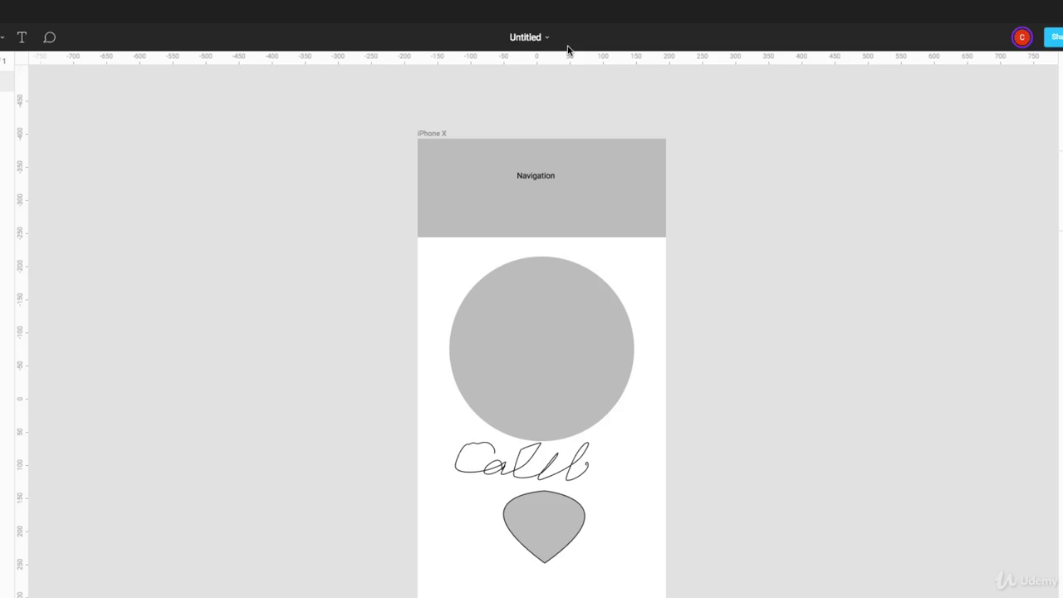
pyautogui.click(547, 42)
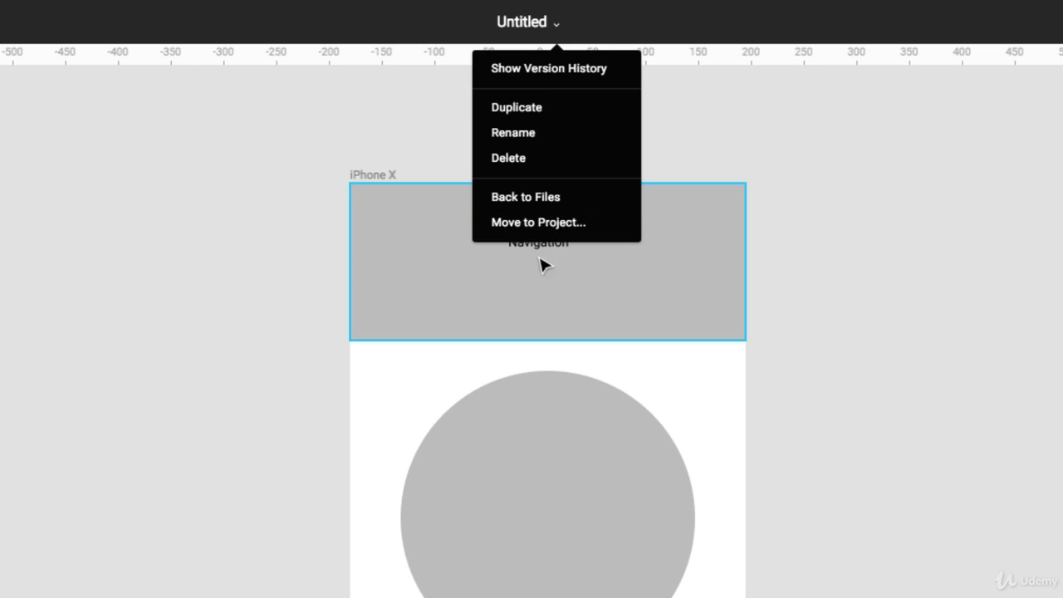
# Edit the circle as a vector, nudging its top and right anchor points inward
pyautogui.click(689, 109)
pyautogui.click(553, 473)
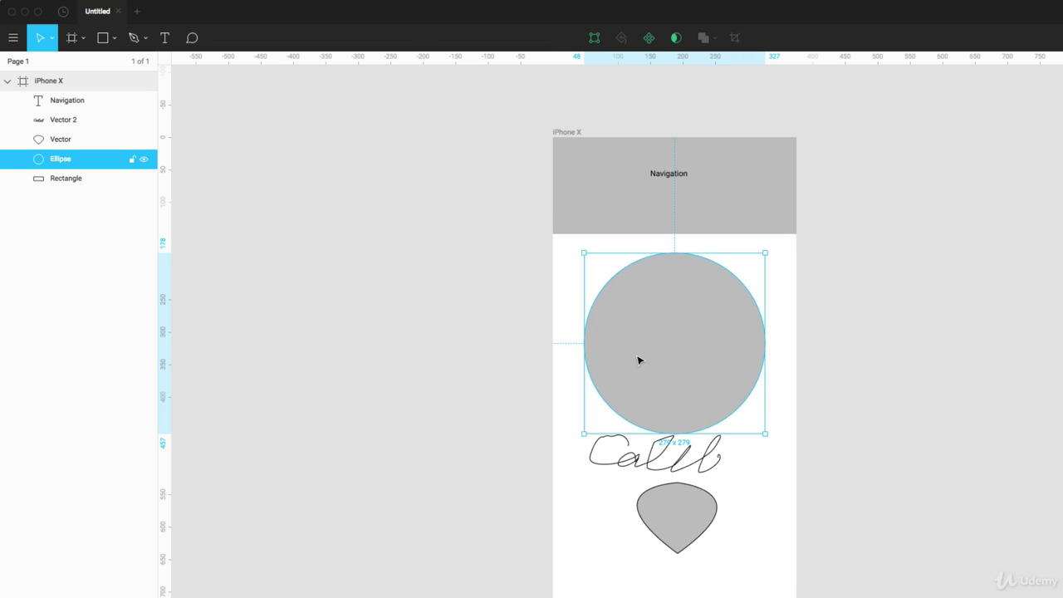
pyautogui.click(591, 41)
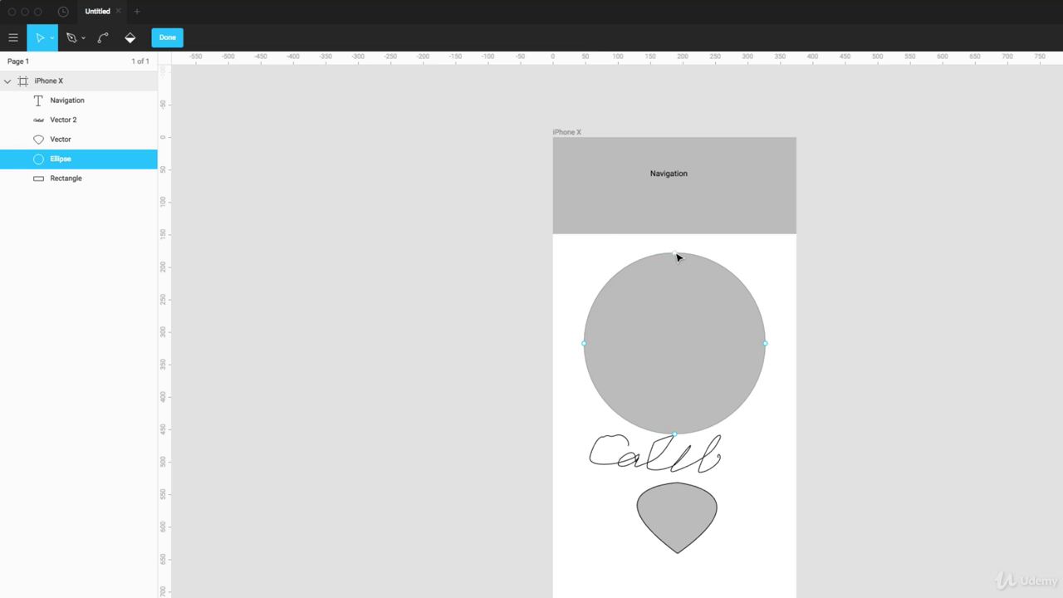
pyautogui.moveTo(675, 254)
pyautogui.mouseDown()
pyautogui.moveTo(662, 304)
pyautogui.moveTo(700, 256)
pyautogui.moveTo(673, 265)
pyautogui.moveTo(668, 255)
pyautogui.mouseUp()
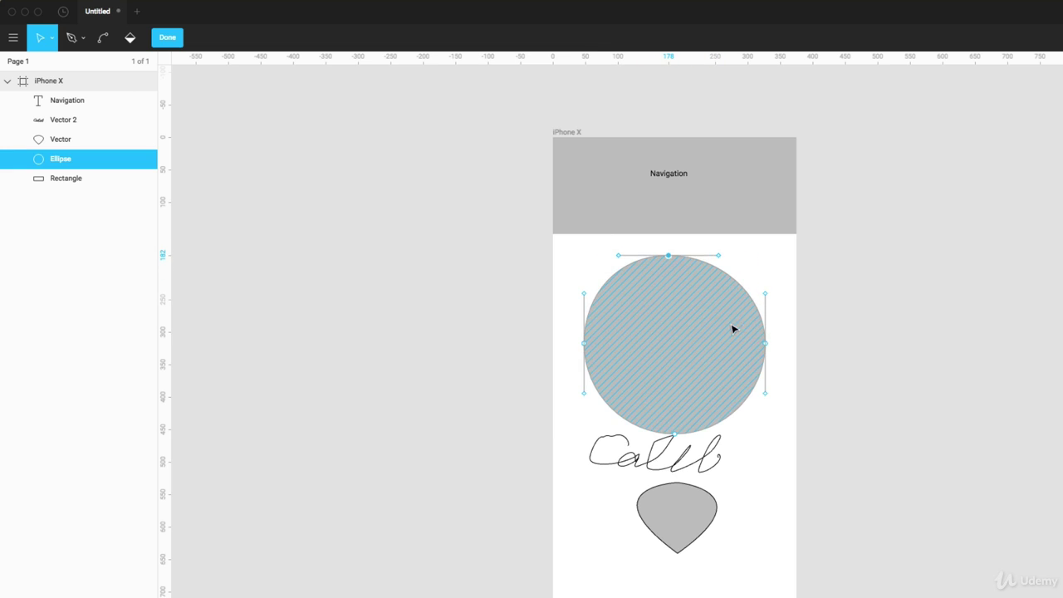
pyautogui.moveTo(765, 343); pyautogui.dragTo(759, 337)
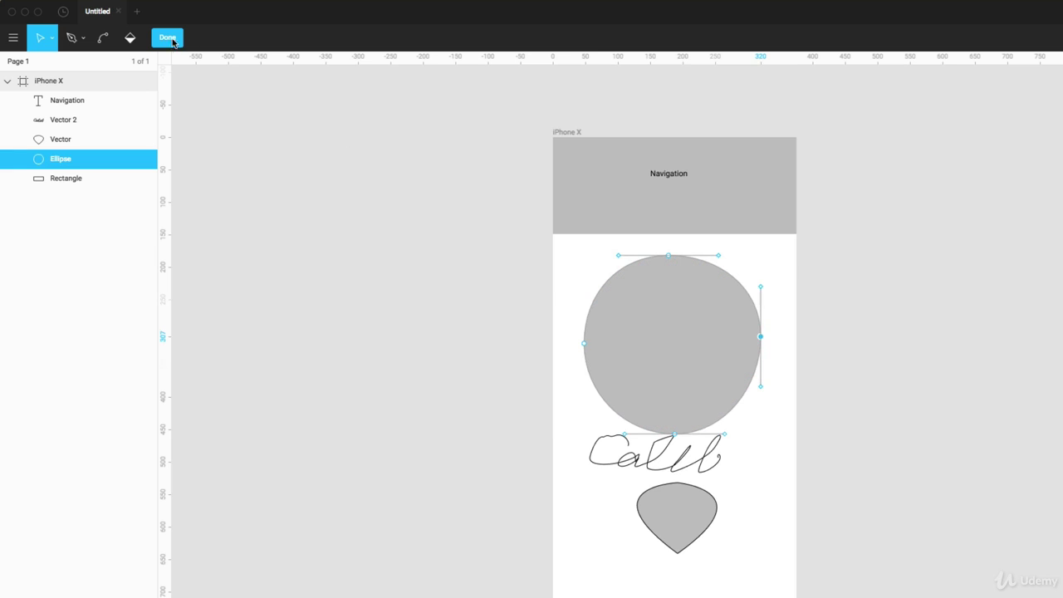
pyautogui.click(169, 42)
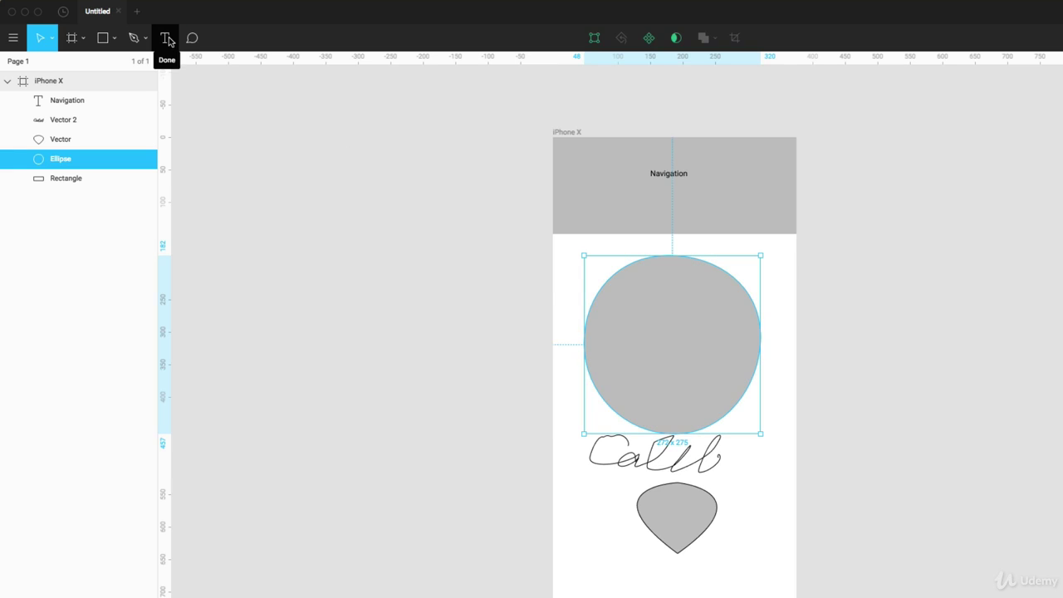
# Turn the circle into a component and place a copy beside the frame
pyautogui.click(650, 41)
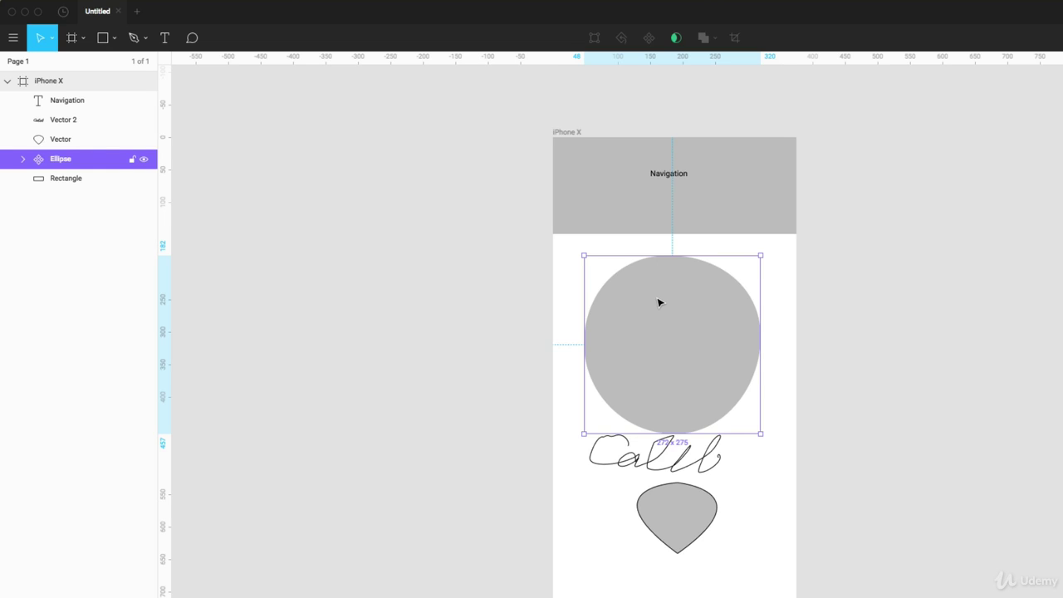
pyautogui.press('alt')
pyautogui.moveTo(657, 304); pyautogui.dragTo(898, 291)
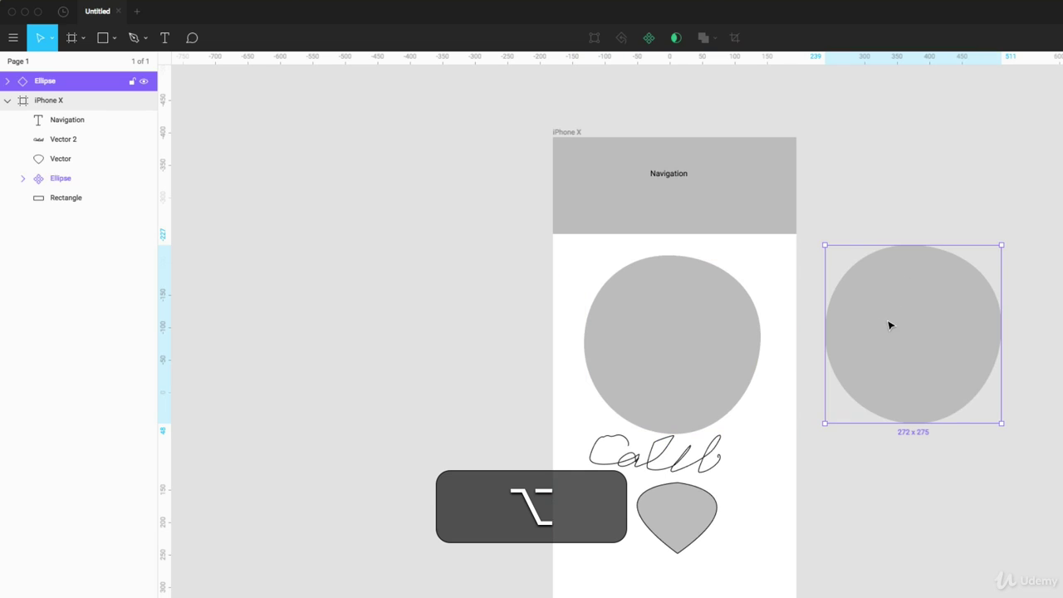
# Fill the copy's ellipse pure red #FF0000
pyautogui.doubleClick(844, 323)
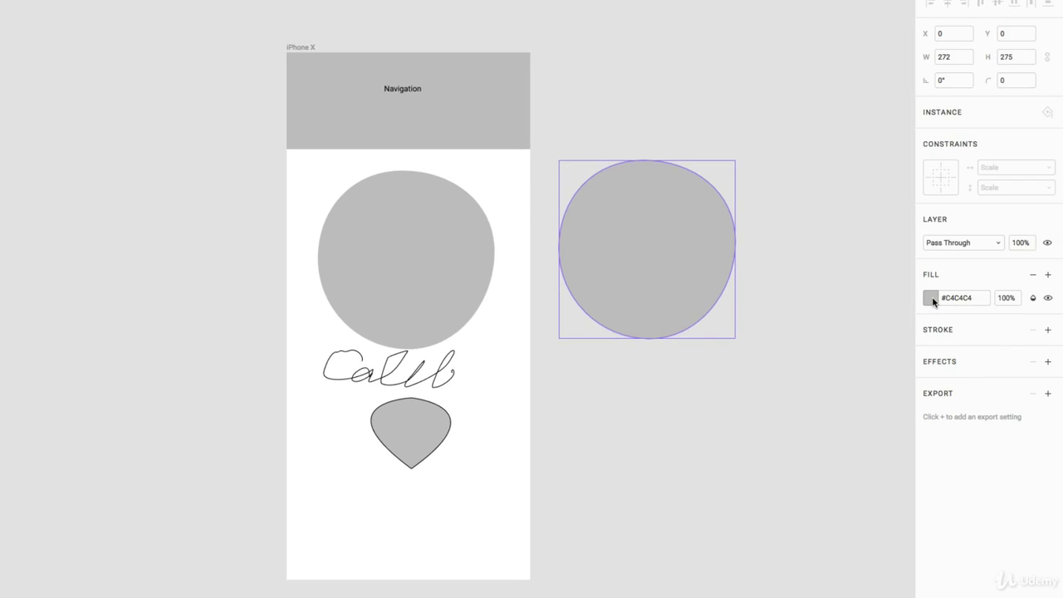
pyautogui.click(930, 297)
pyautogui.moveTo(872, 353); pyautogui.dragTo(914, 310)
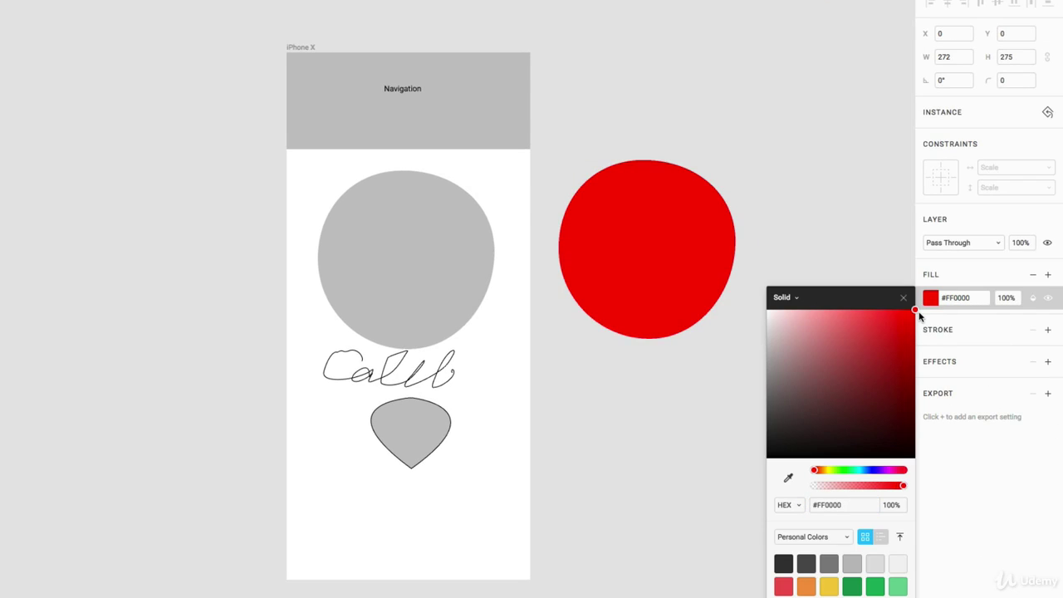
pyautogui.click(754, 196)
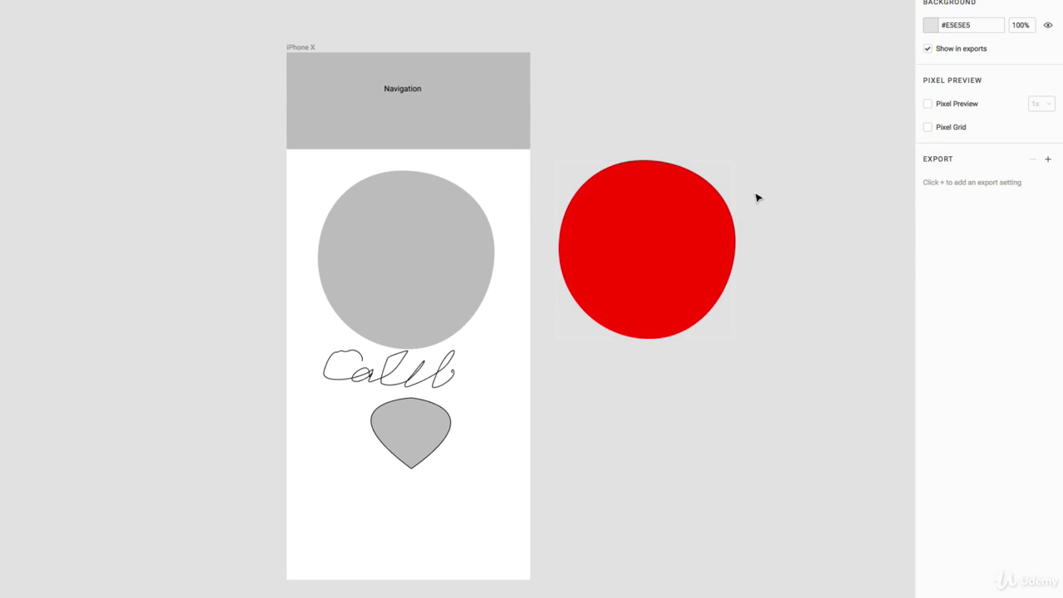
# Fill the circle inside the iPhone frame with blue #2F80ED
pyautogui.click(442, 251)
pyautogui.click(930, 266)
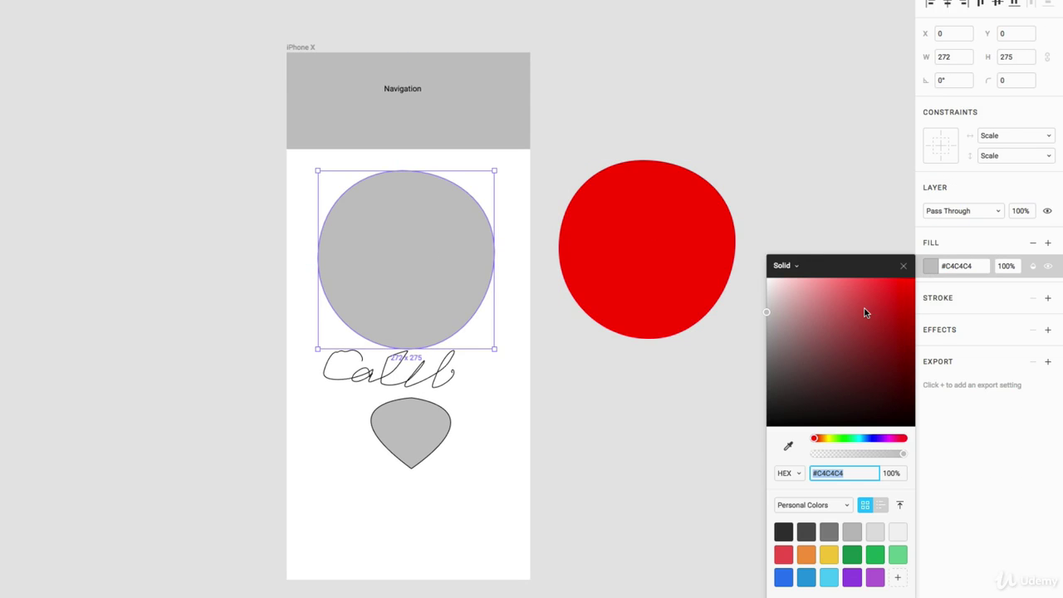
pyautogui.click(783, 574)
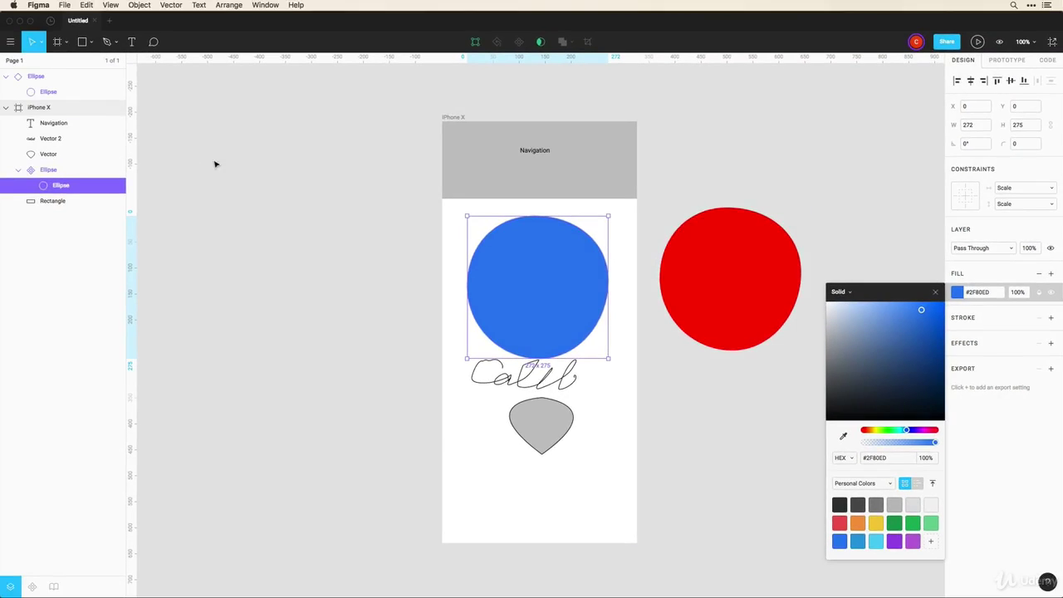
# Reset the red instance beside the frame so it takes the master's blue #2F80ED fill
pyautogui.click(129, 138)
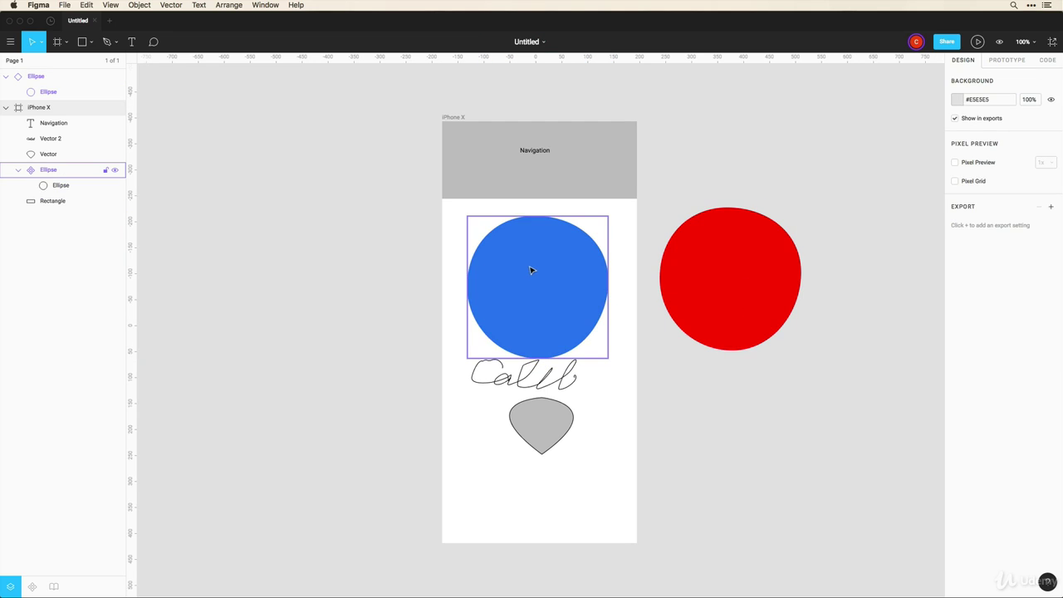
pyautogui.click(735, 275)
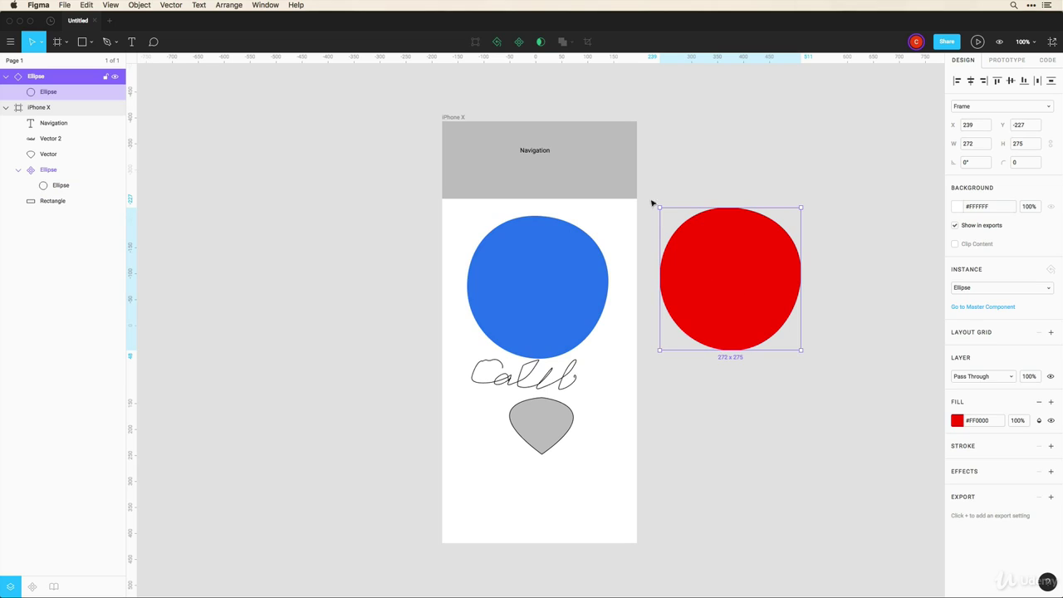
pyautogui.click(497, 43)
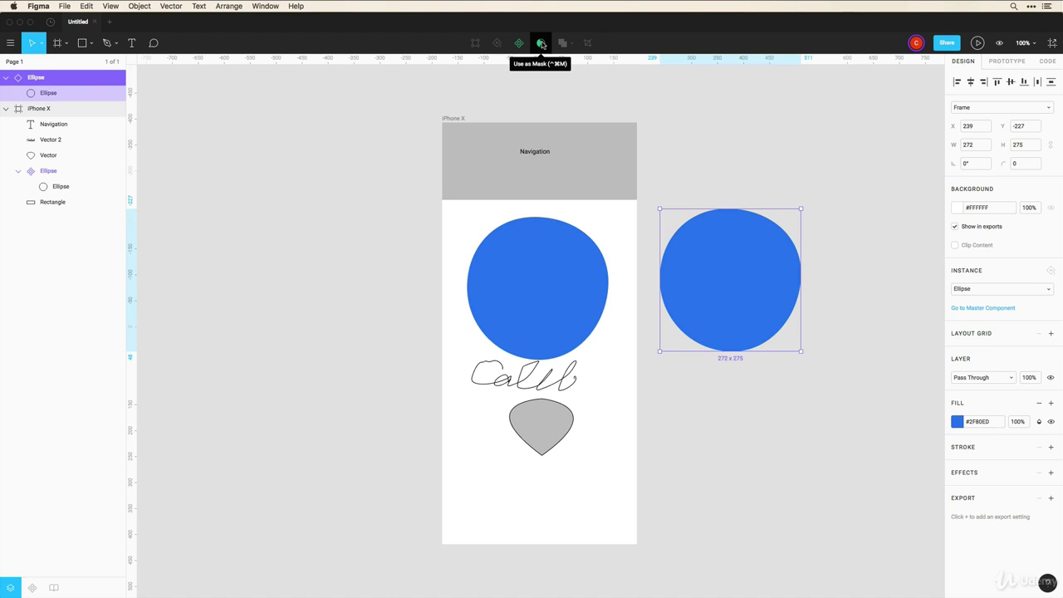
pyautogui.click(425, 155)
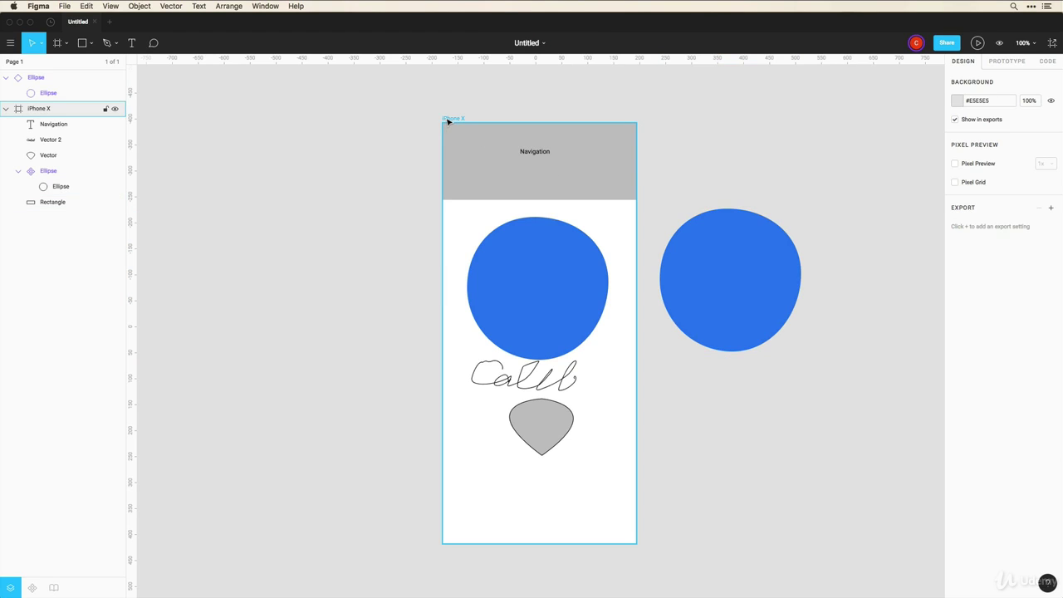
# Load entree-lasagna.jpg with Place Image, undoing its accidental fill of the right circle
pyautogui.click(479, 161)
pyautogui.click(379, 130)
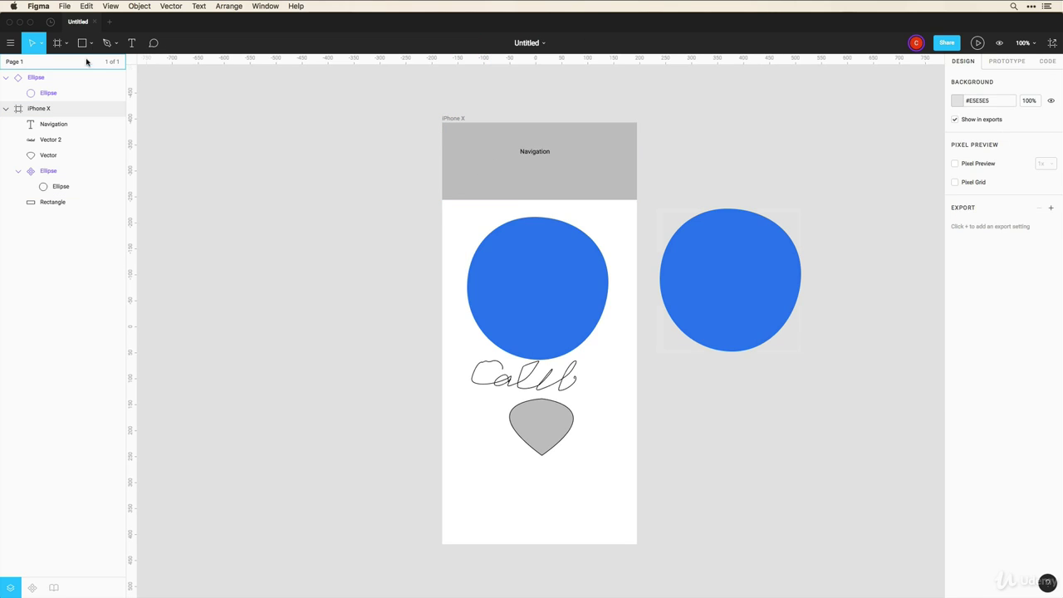
pyautogui.click(91, 47)
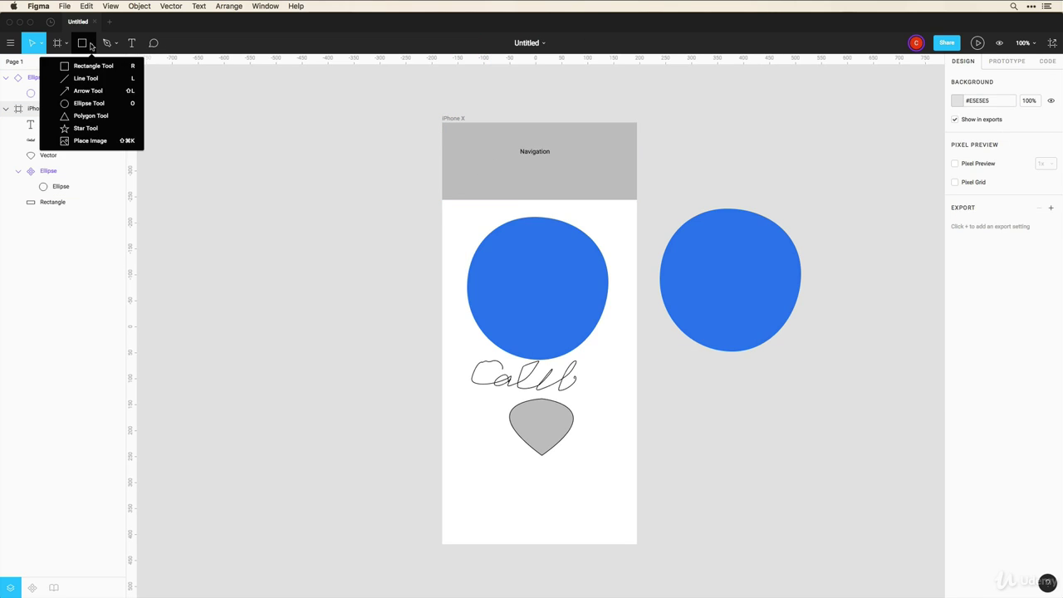
pyautogui.click(88, 141)
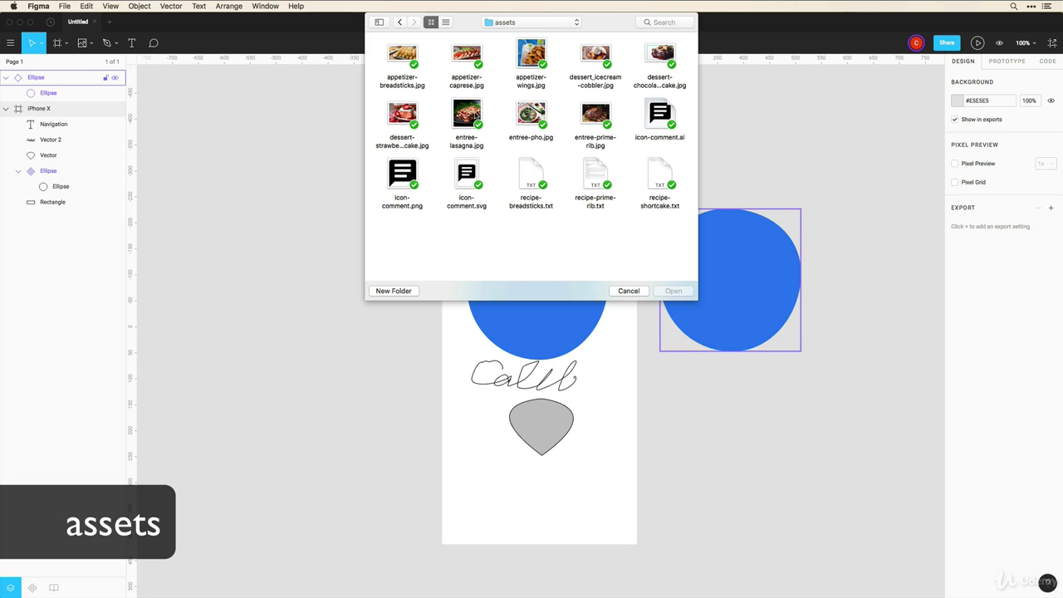
pyautogui.click(468, 115)
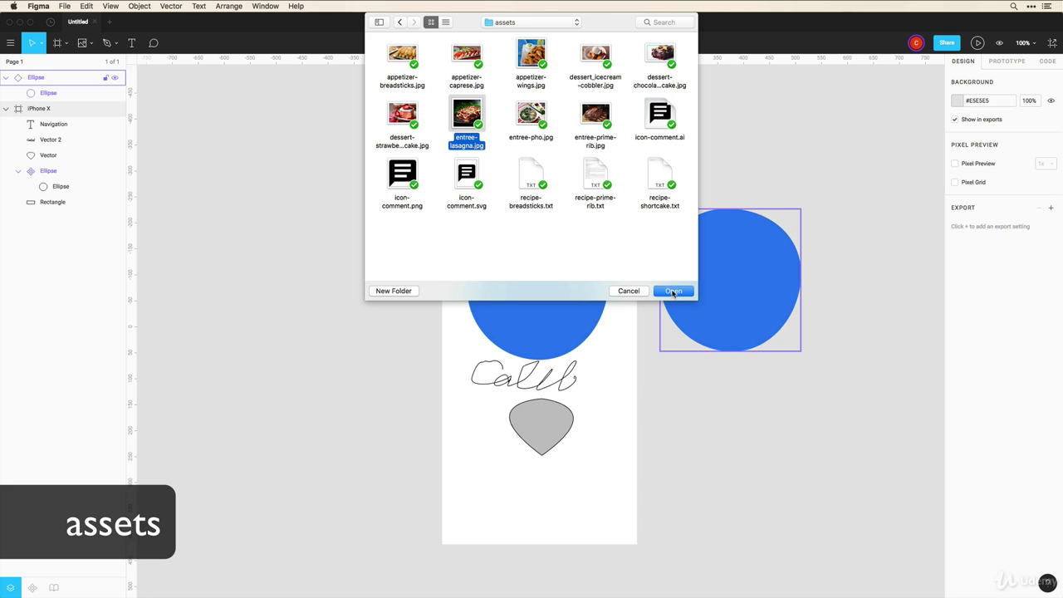
pyautogui.click(672, 292)
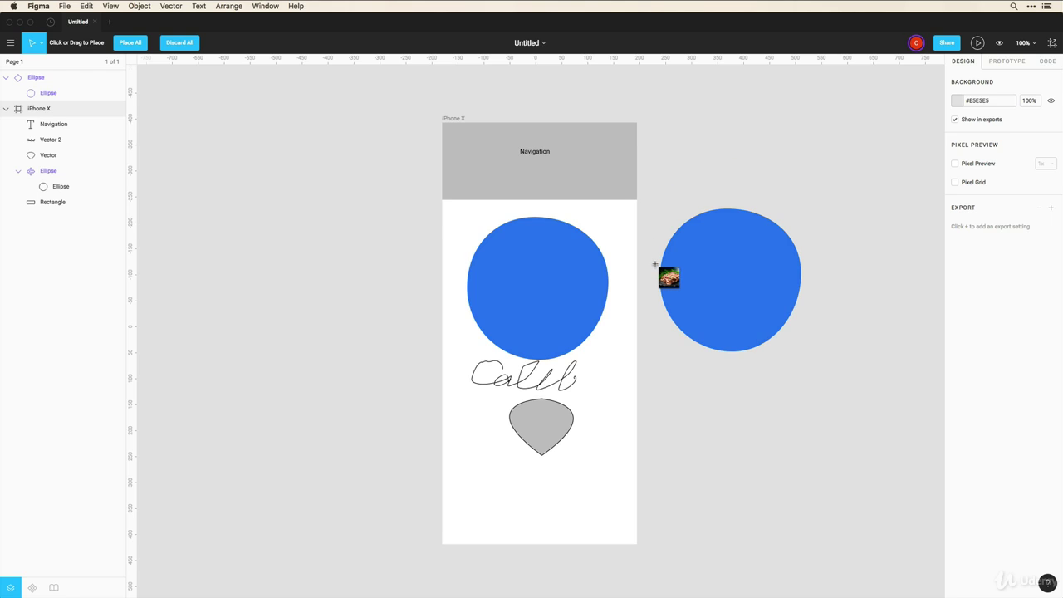
pyautogui.click(686, 262)
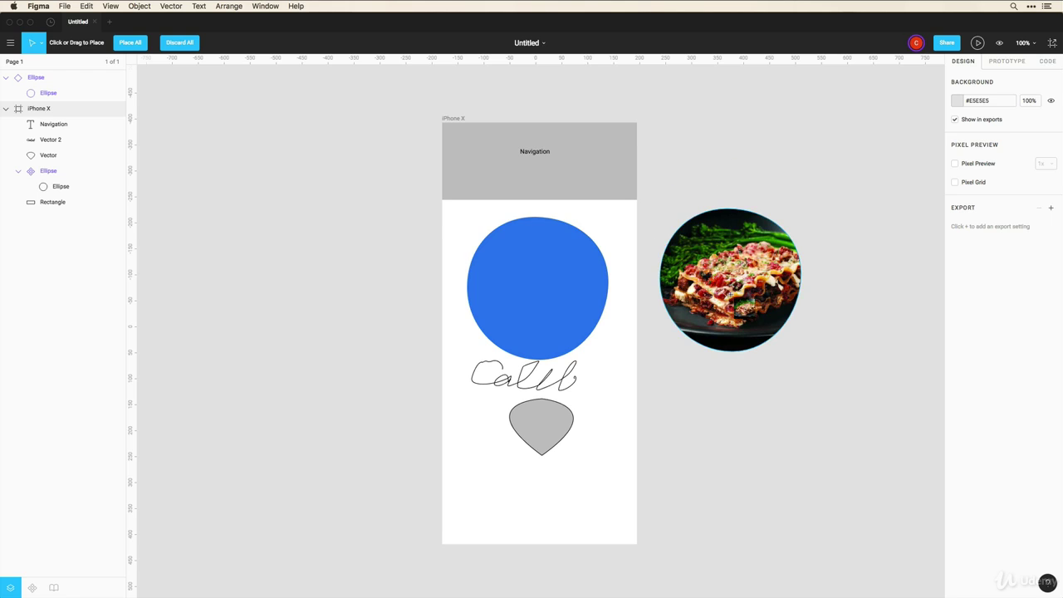
pyautogui.press('super+z')
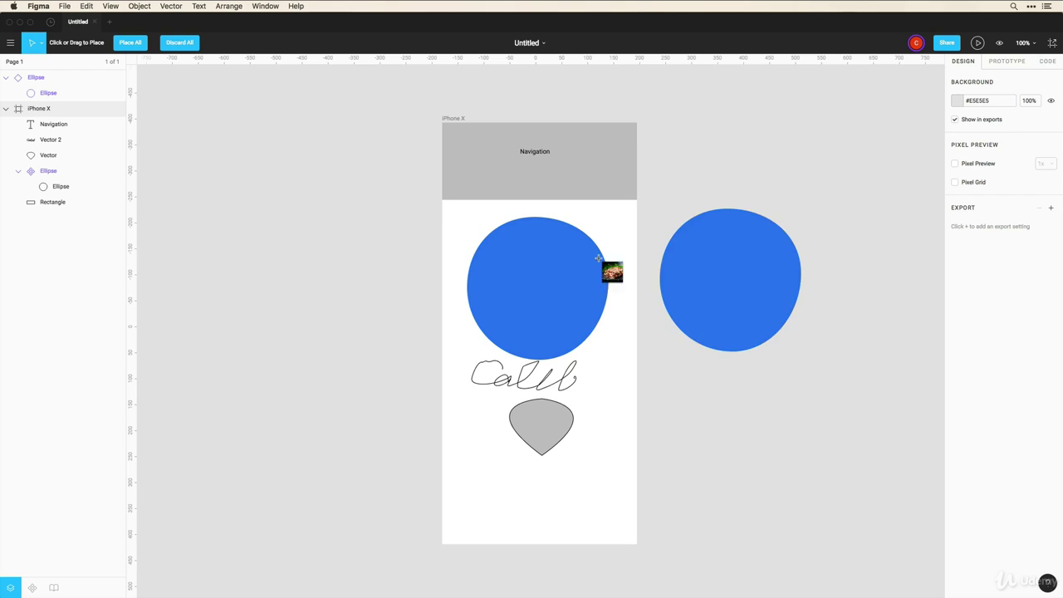
# Place the lasagna image and shrink it to 306×306 at the top of the iPhone X frame
pyautogui.click(367, 203)
pyautogui.scroll(1, 691, 168)
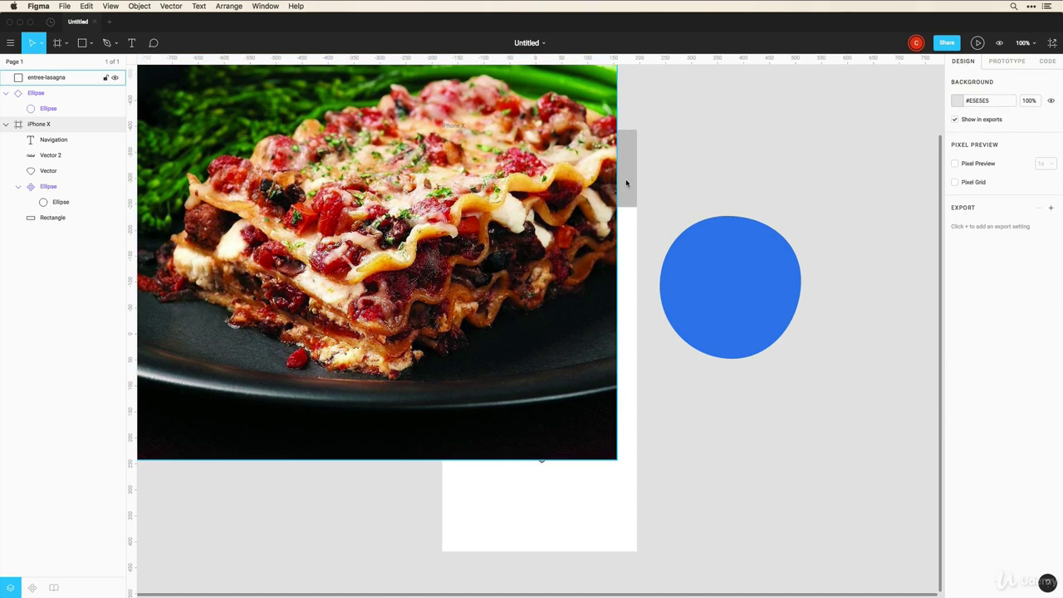
pyautogui.hotkey('shift', '1')
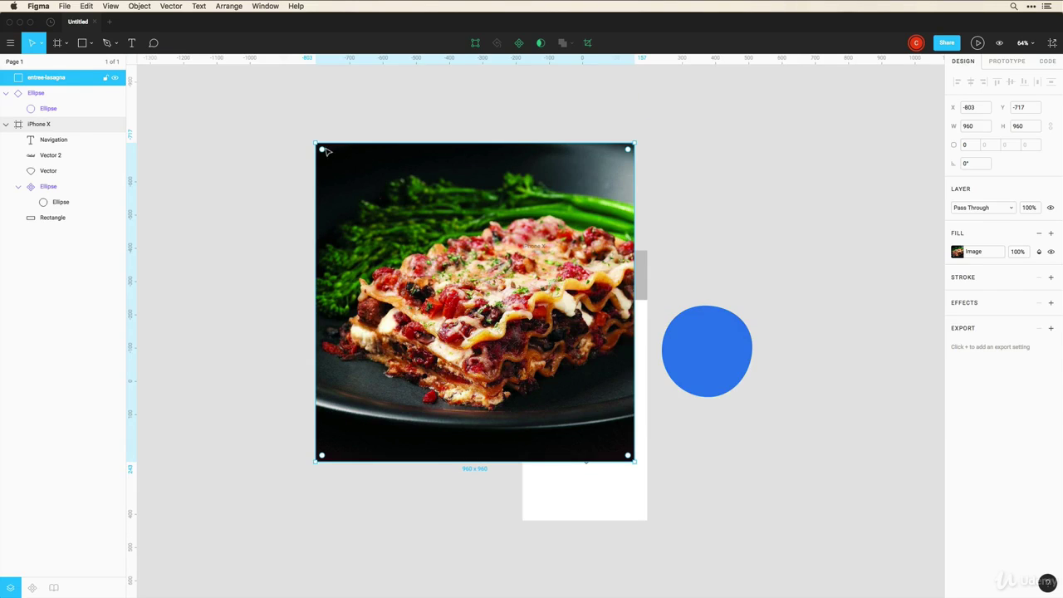
pyautogui.moveTo(317, 143); pyautogui.dragTo(487, 315)
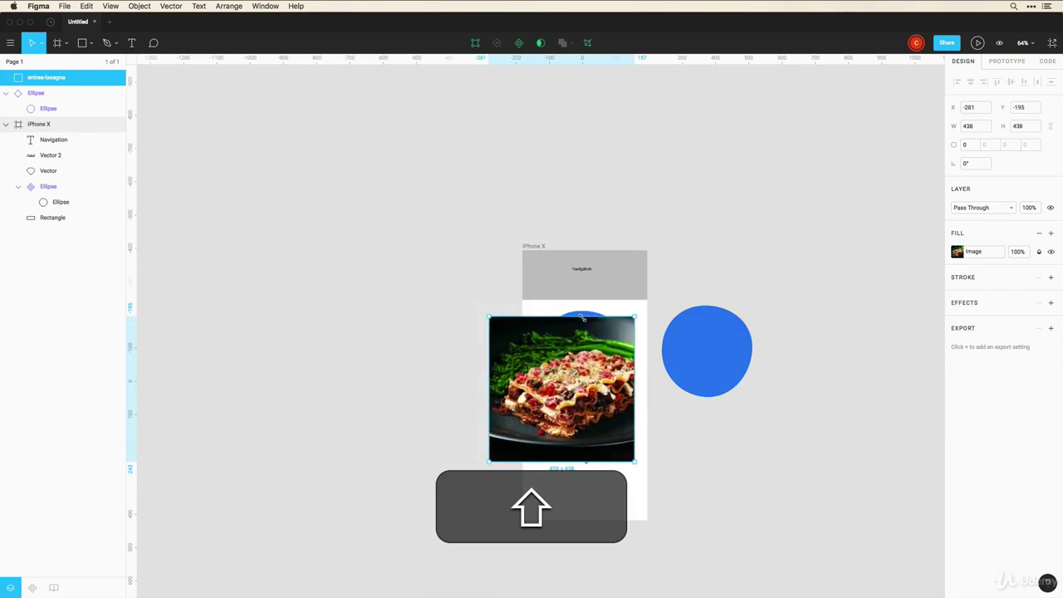
pyautogui.moveTo(574, 358); pyautogui.dragTo(602, 285)
pyautogui.moveTo(517, 380); pyautogui.dragTo(549, 304)
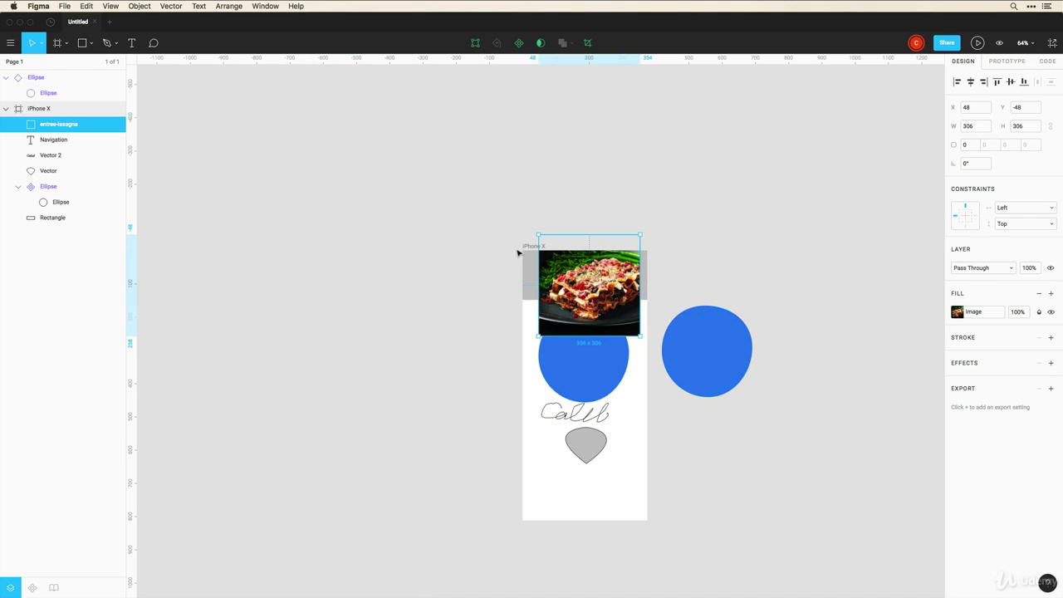
pyautogui.moveTo(497, 217); pyautogui.dragTo(665, 342)
# Mask the lasagna image to the grey navigation rectangle
pyautogui.click(177, 254)
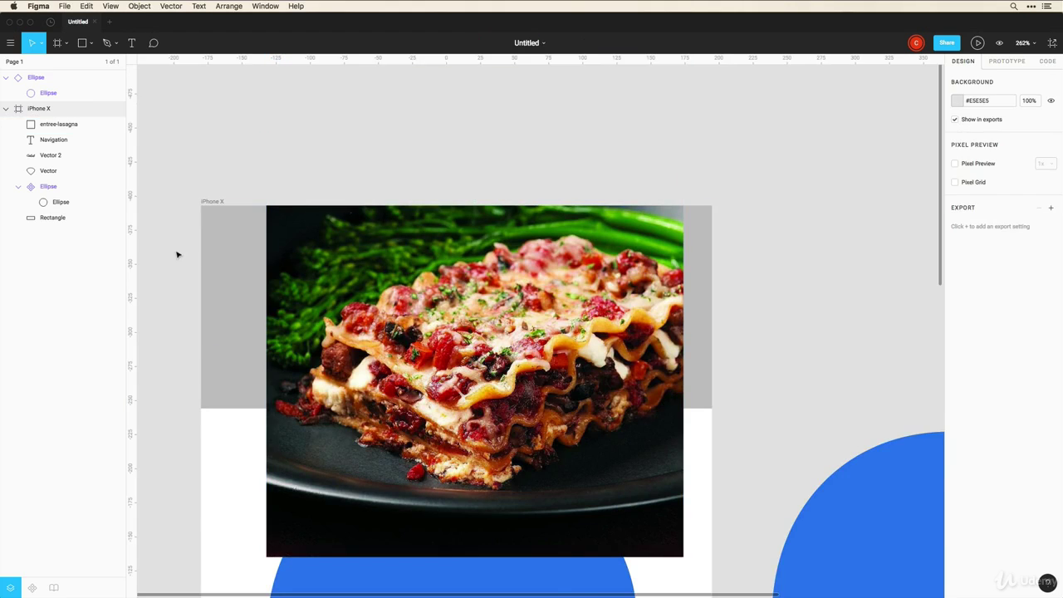
pyautogui.click(220, 270)
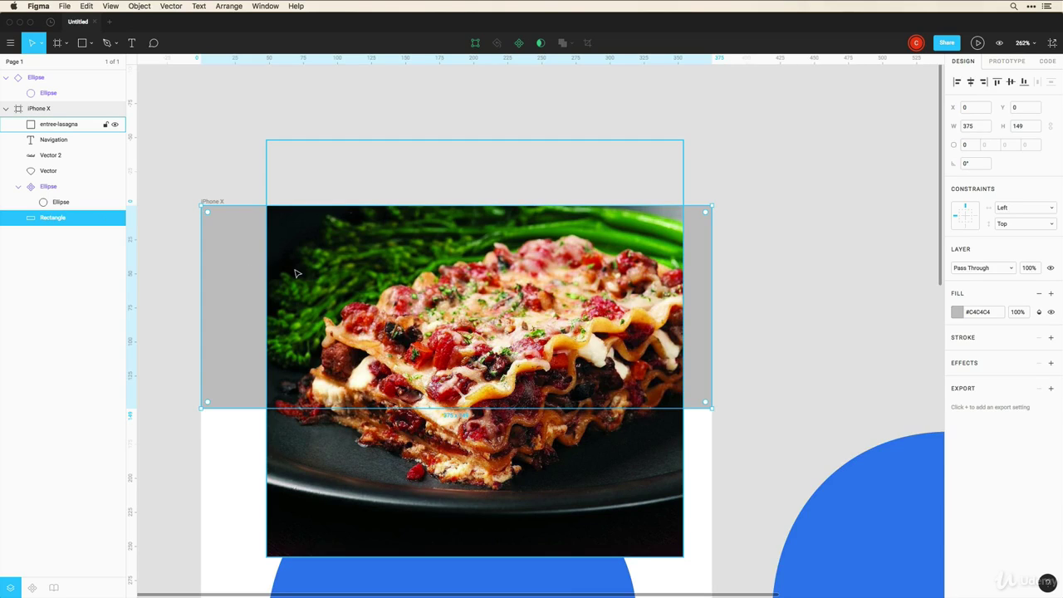
pyautogui.keyDown('shift'); pyautogui.click(285, 281); pyautogui.keyUp('shift')
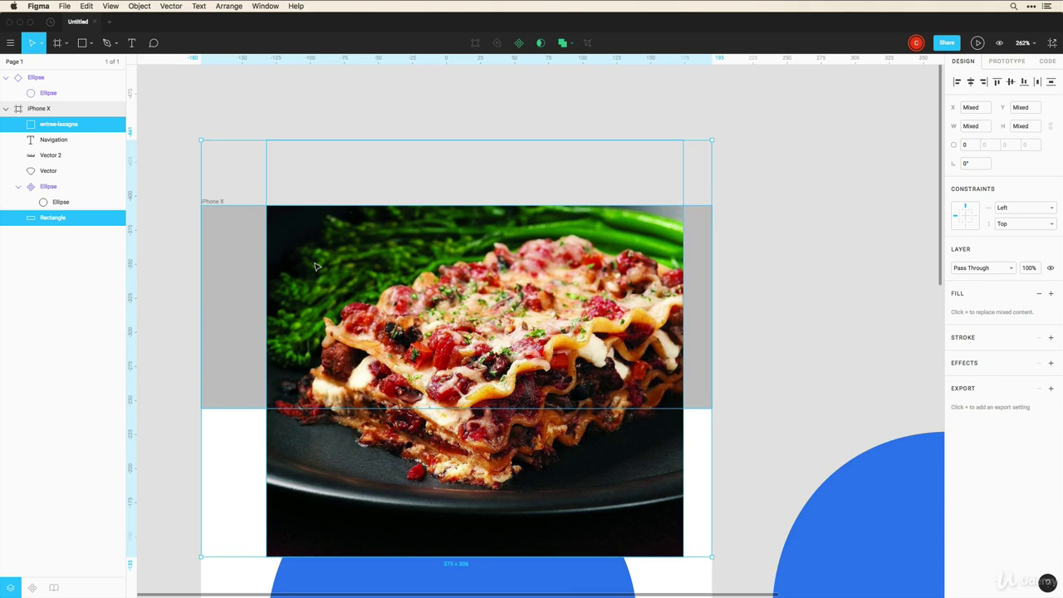
pyautogui.click(540, 43)
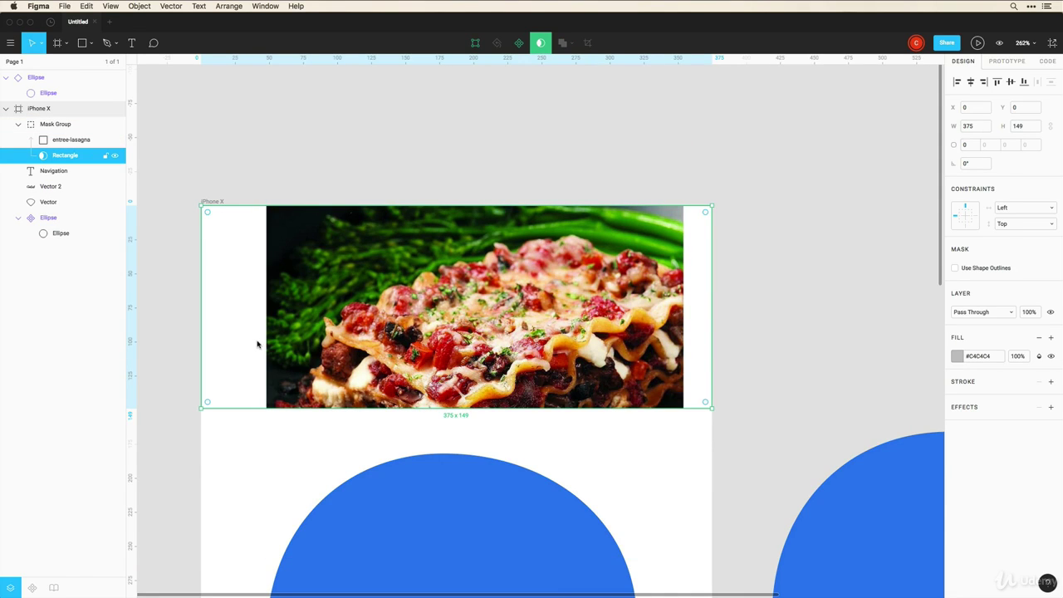
# Enlarge the lasagna photo inside its Mask Group and shift it up-left within the crop
pyautogui.click(55, 143)
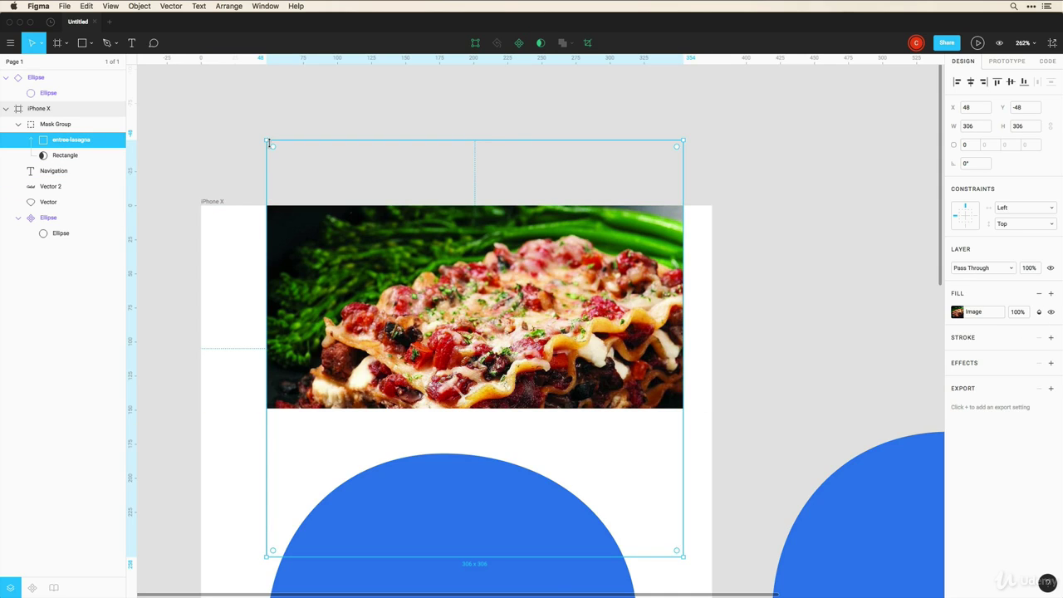
pyautogui.moveTo(267, 140); pyautogui.dragTo(188, 95)
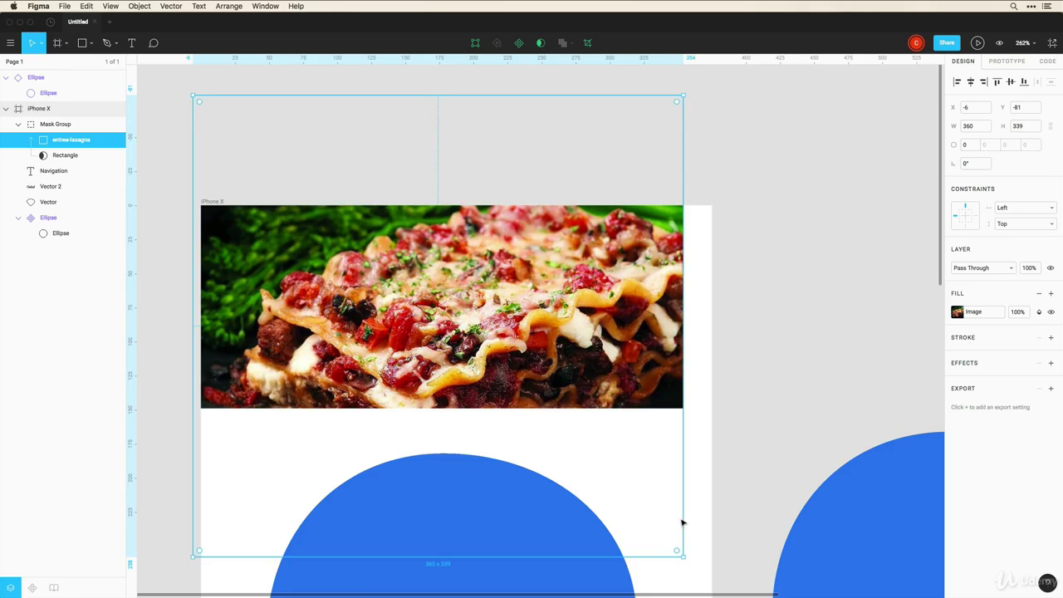
pyautogui.moveTo(683, 556); pyautogui.dragTo(741, 545)
pyautogui.moveTo(529, 282); pyautogui.dragTo(512, 205)
pyautogui.click(771, 195)
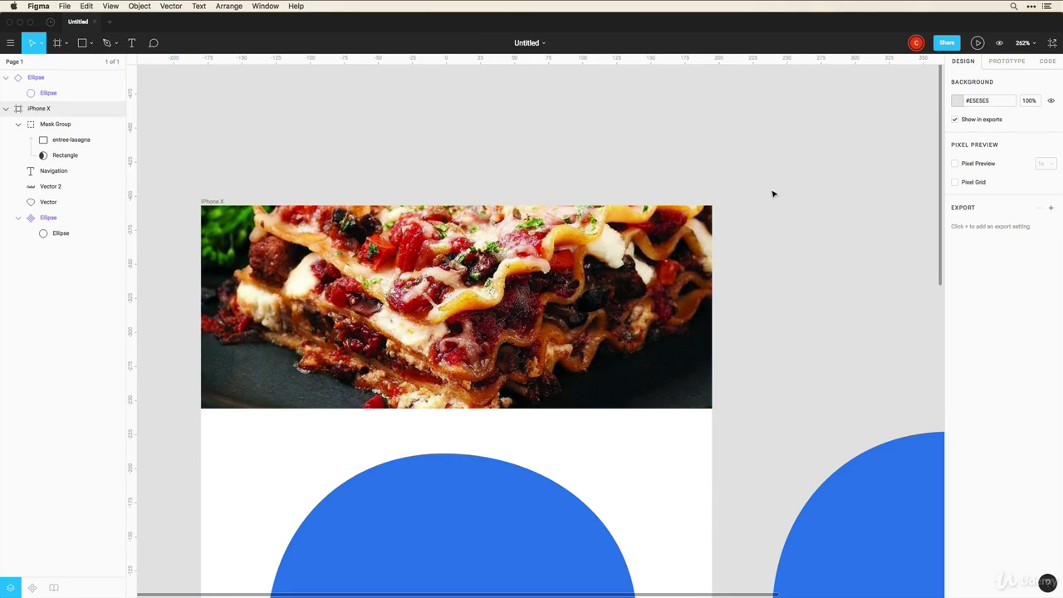
pyautogui.click(70, 158)
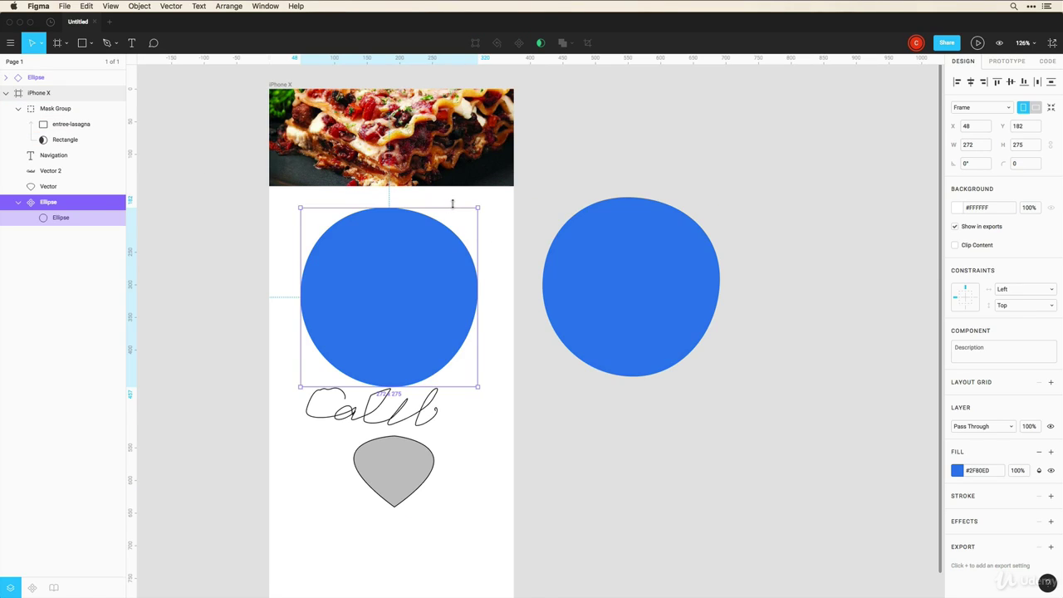
pyautogui.click(249, 211)
# Delete the lasagna photo, blue circles, drawings and Navigation text, then zoom into the frame top
pyautogui.moveTo(304, 521); pyautogui.dragTo(721, 154)
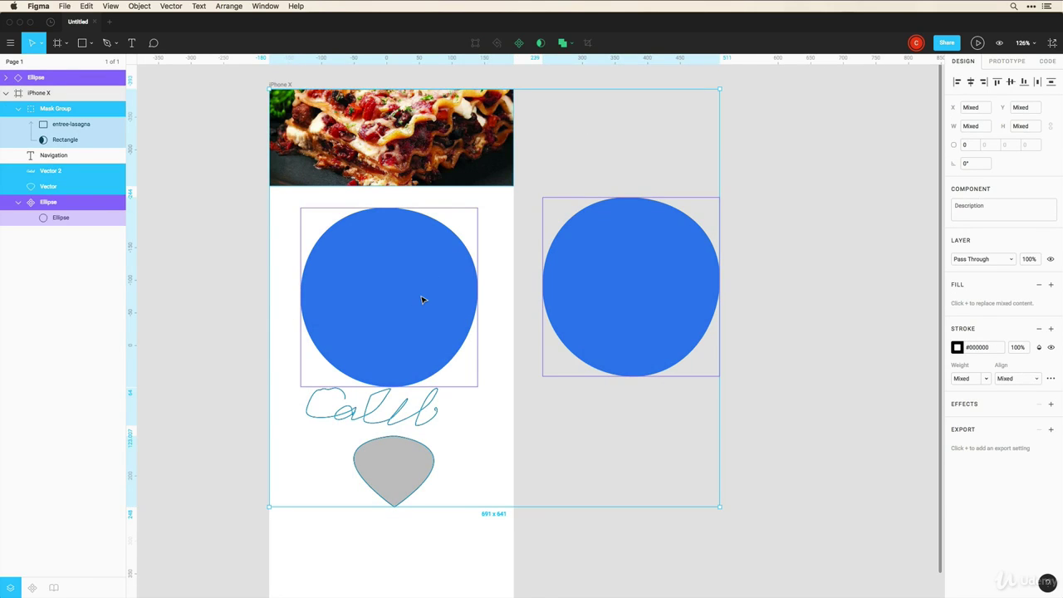
pyautogui.press('Delete')
pyautogui.moveTo(407, 209); pyautogui.dragTo(351, 105)
pyautogui.press('Delete')
pyautogui.press('Escape')
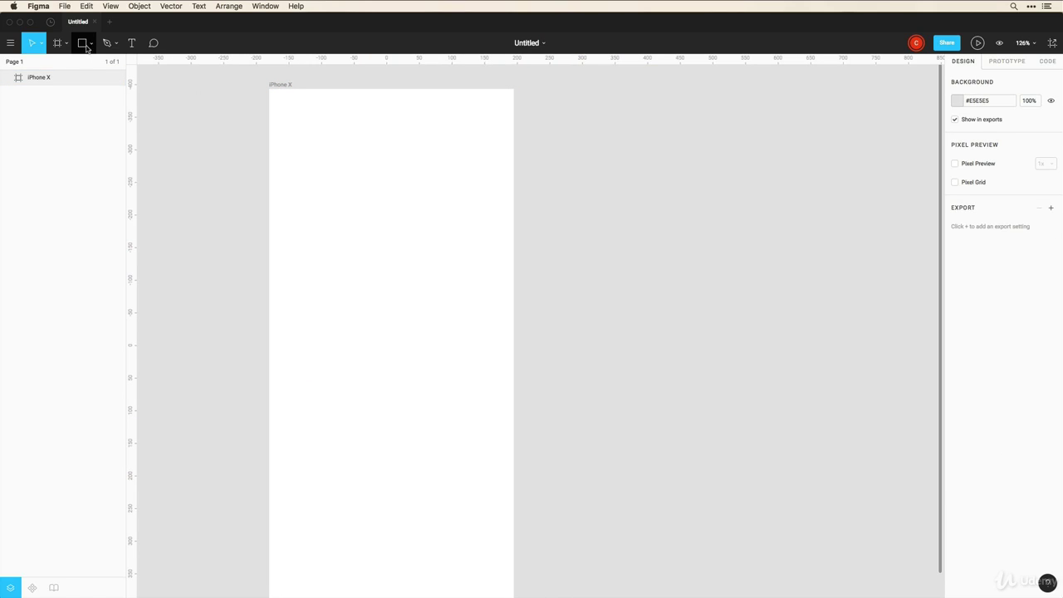
pyautogui.press('z')
pyautogui.moveTo(231, 75); pyautogui.dragTo(566, 325)
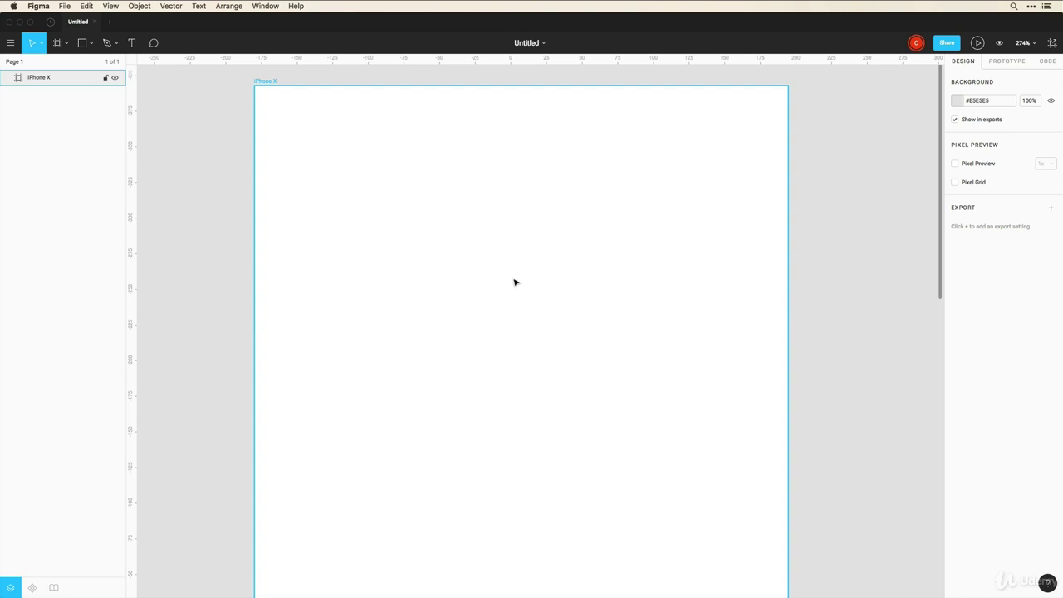
# Draw a grey 131×107 rectangle in the iPhone X frame
pyautogui.press('Escape')
pyautogui.click(91, 44)
pyautogui.click(93, 66)
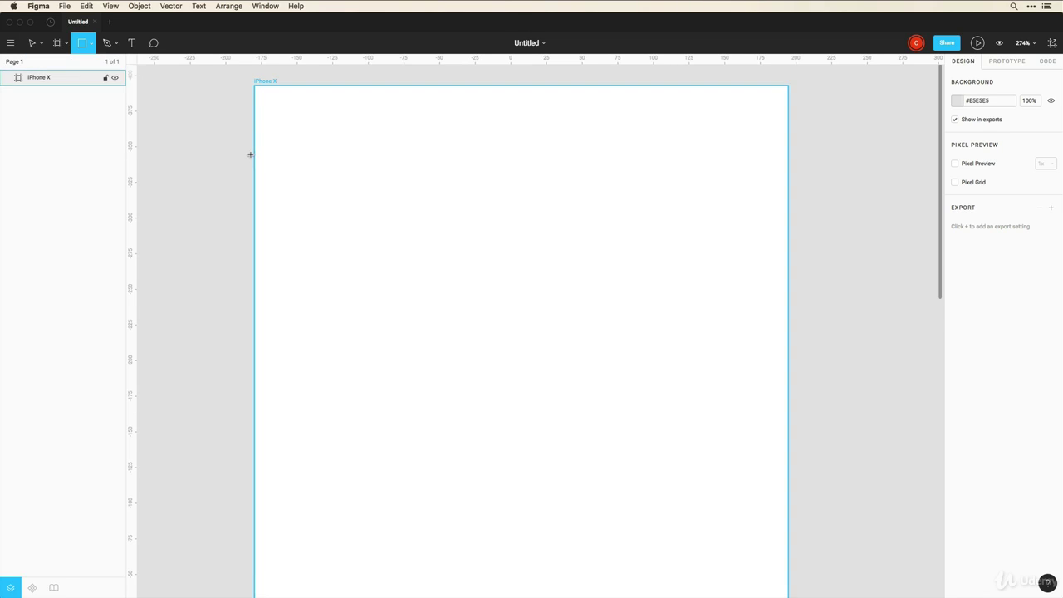
pyautogui.moveTo(402, 187)
pyautogui.mouseDown()
pyautogui.moveTo(595, 315)
pyautogui.moveTo(590, 338)
pyautogui.mouseUp()
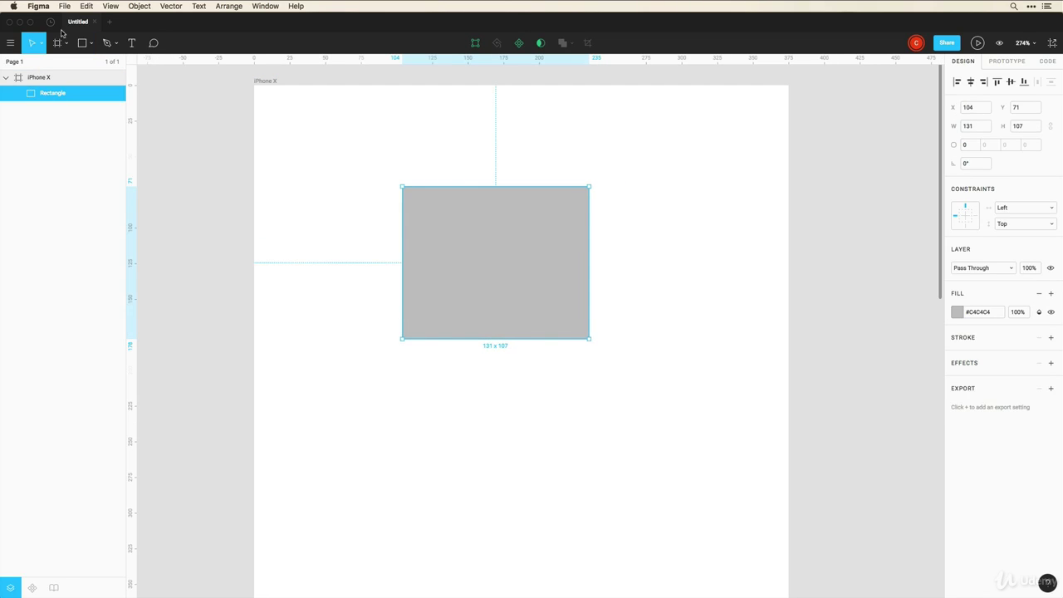
# Draw a circle, fill it #FF0000, and move it over the rectangle's lower-right part
pyautogui.click(91, 44)
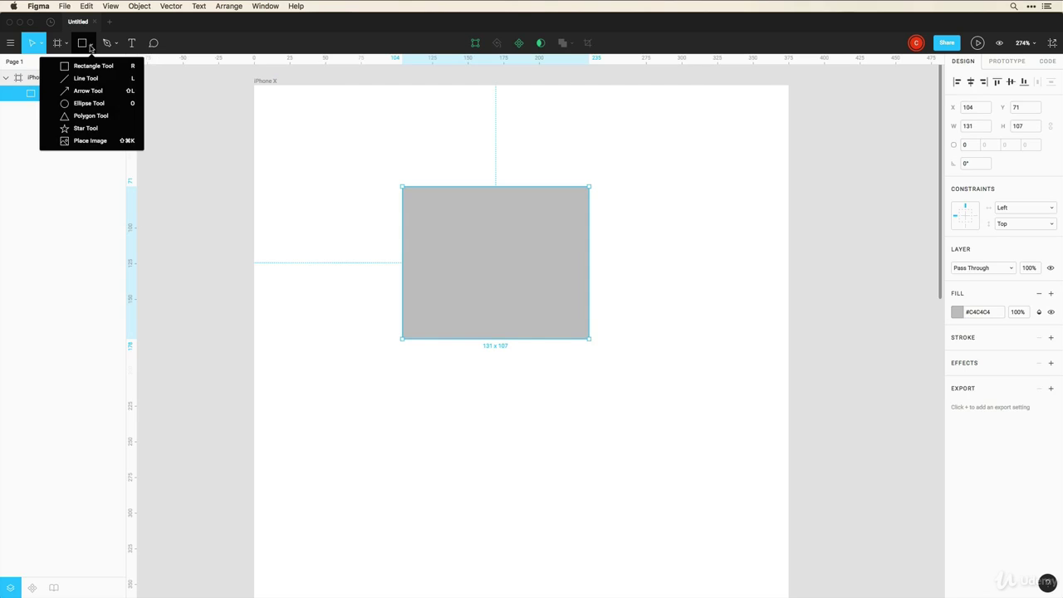
pyautogui.click(89, 103)
pyautogui.moveTo(549, 261); pyautogui.dragTo(698, 418)
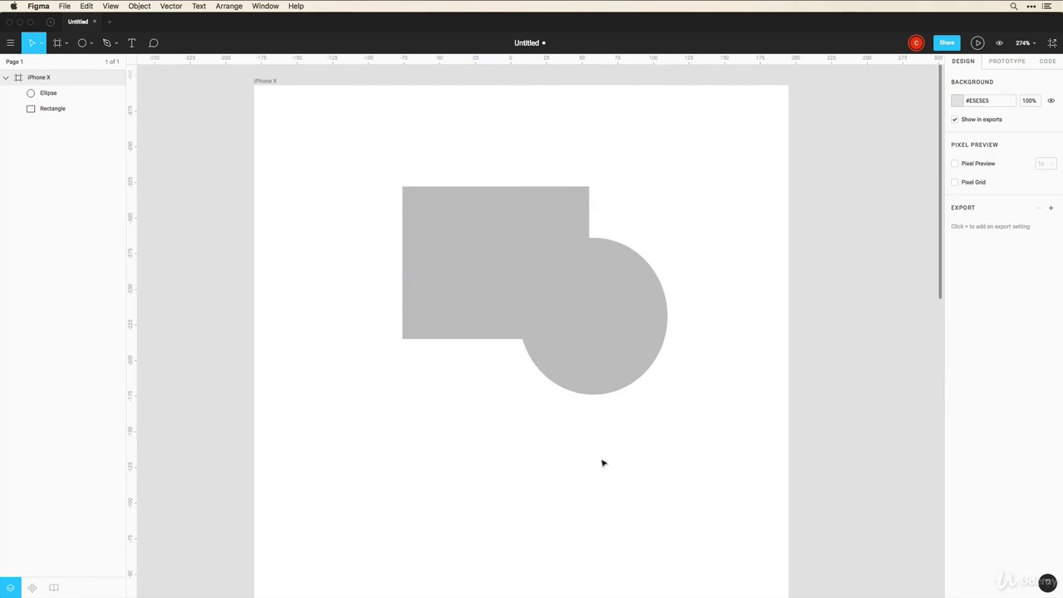
pyautogui.click(605, 318)
pyautogui.click(957, 293)
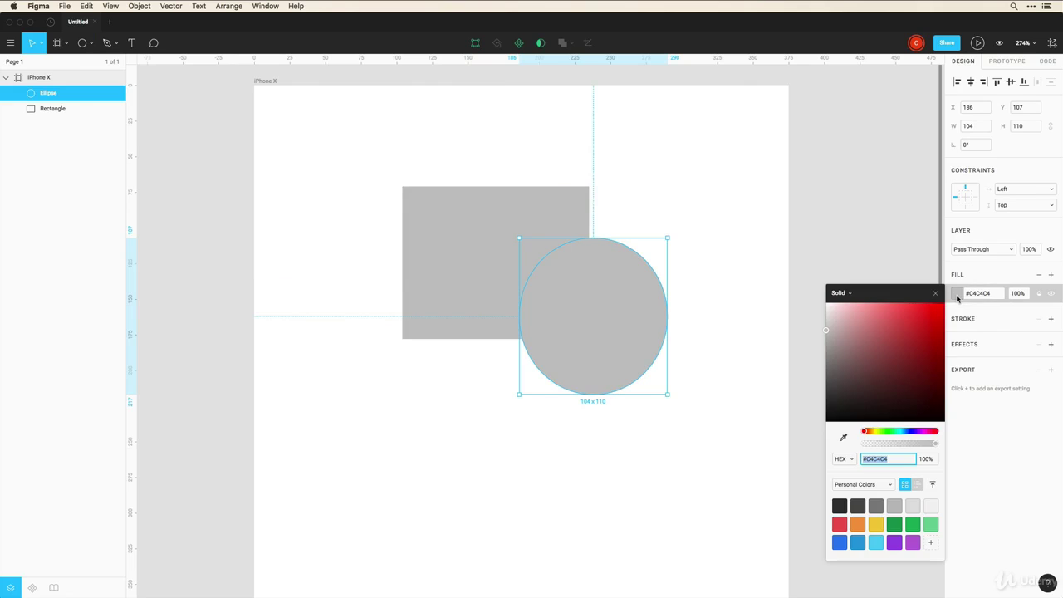
pyautogui.moveTo(913, 324); pyautogui.dragTo(947, 301)
pyautogui.click(629, 207)
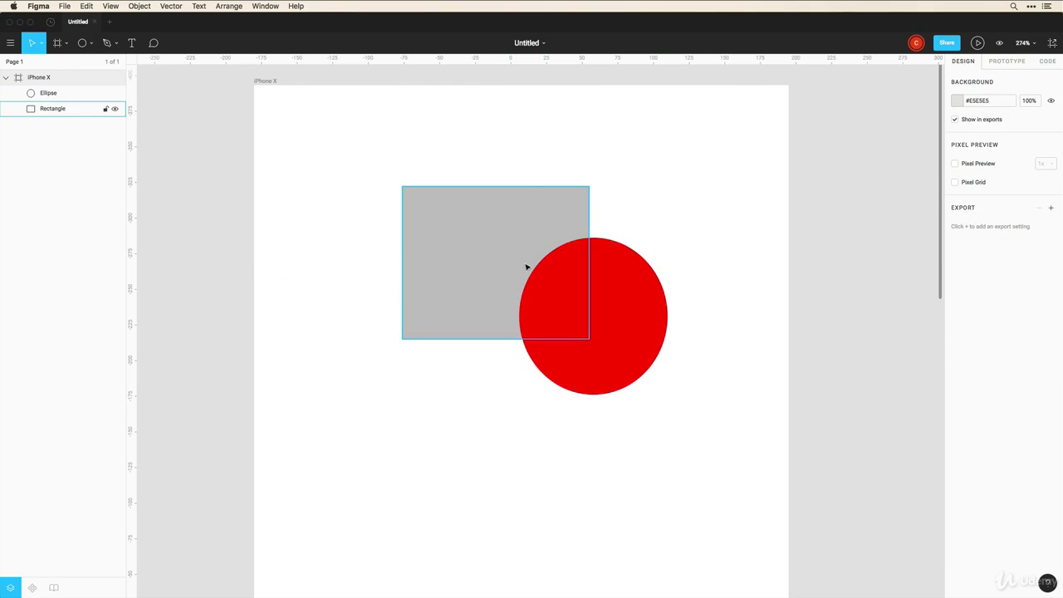
pyautogui.moveTo(612, 326); pyautogui.dragTo(641, 330)
# Merge the rectangle and red circle with Union Selection and resize the result proportionally
pyautogui.click(564, 213)
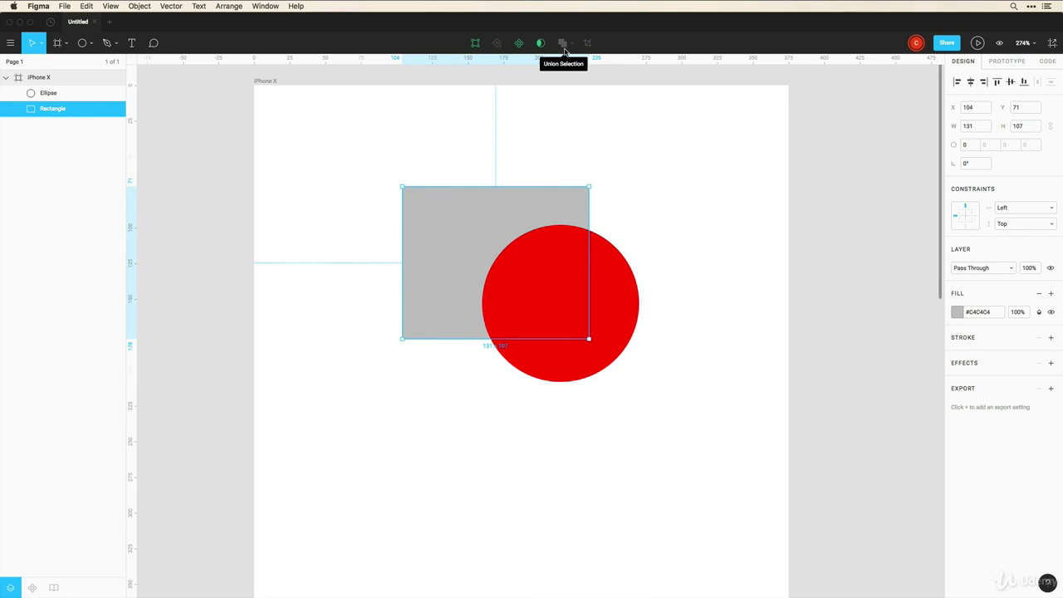
pyautogui.moveTo(636, 160); pyautogui.dragTo(533, 252)
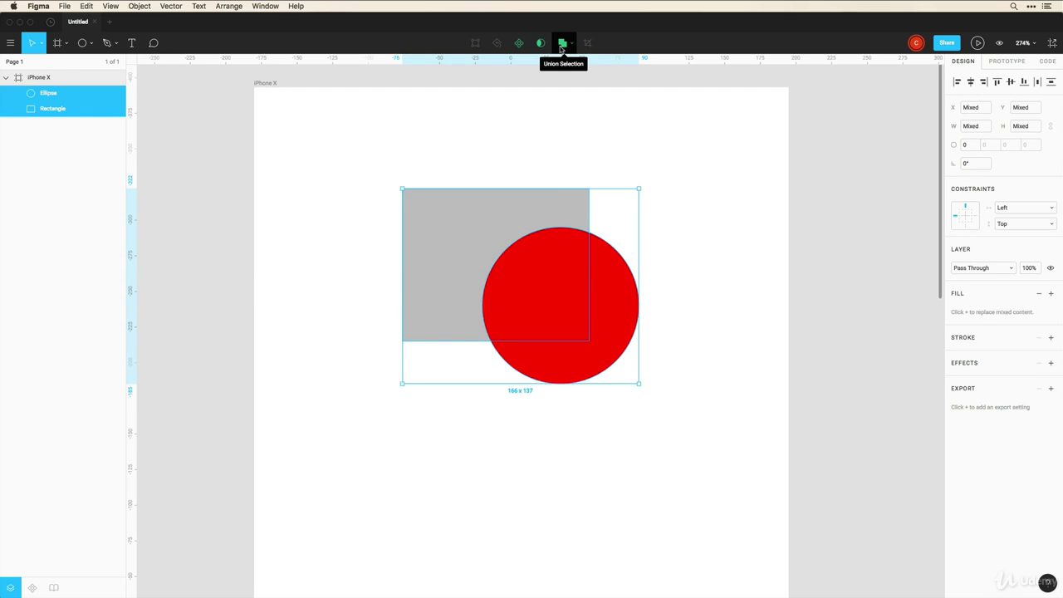
pyautogui.click(562, 45)
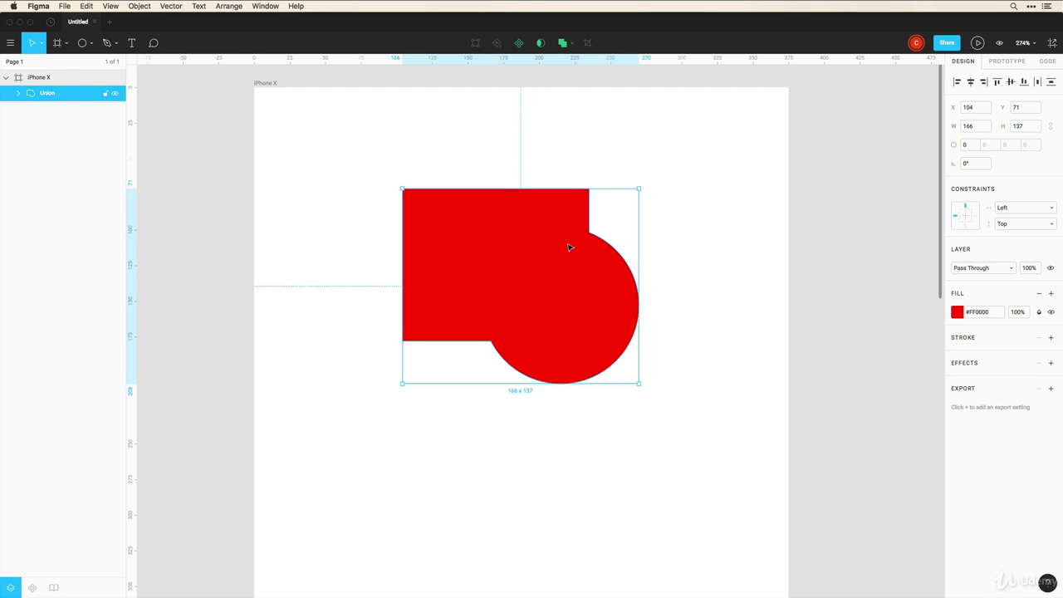
pyautogui.click(957, 312)
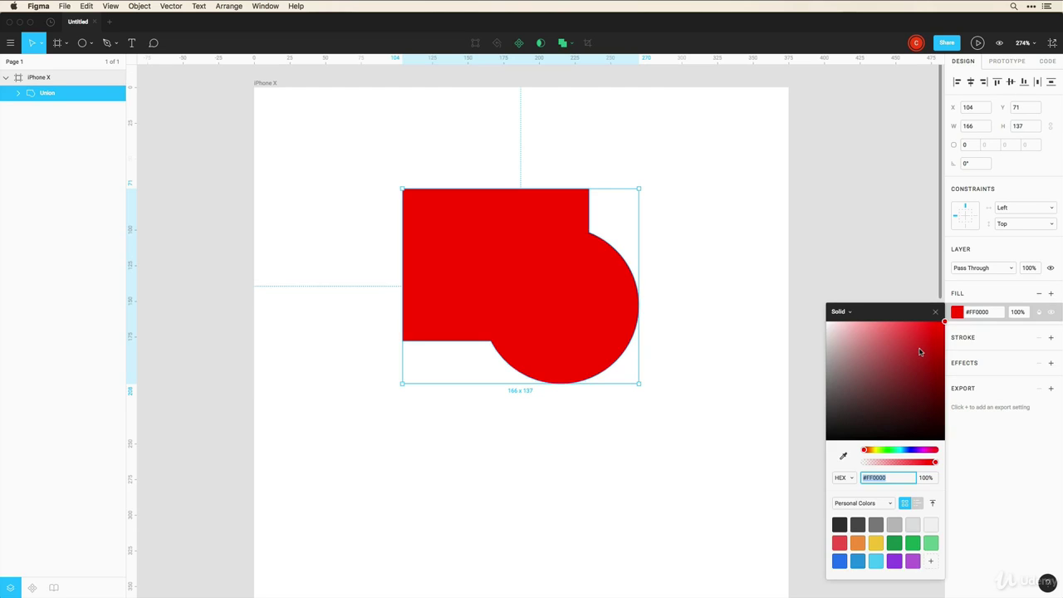
pyautogui.moveTo(919, 352); pyautogui.dragTo(944, 322)
pyautogui.click(616, 286)
pyautogui.moveTo(638, 383)
pyautogui.mouseDown()
pyautogui.moveTo(493, 260)
pyautogui.moveTo(645, 387)
pyautogui.mouseUp()
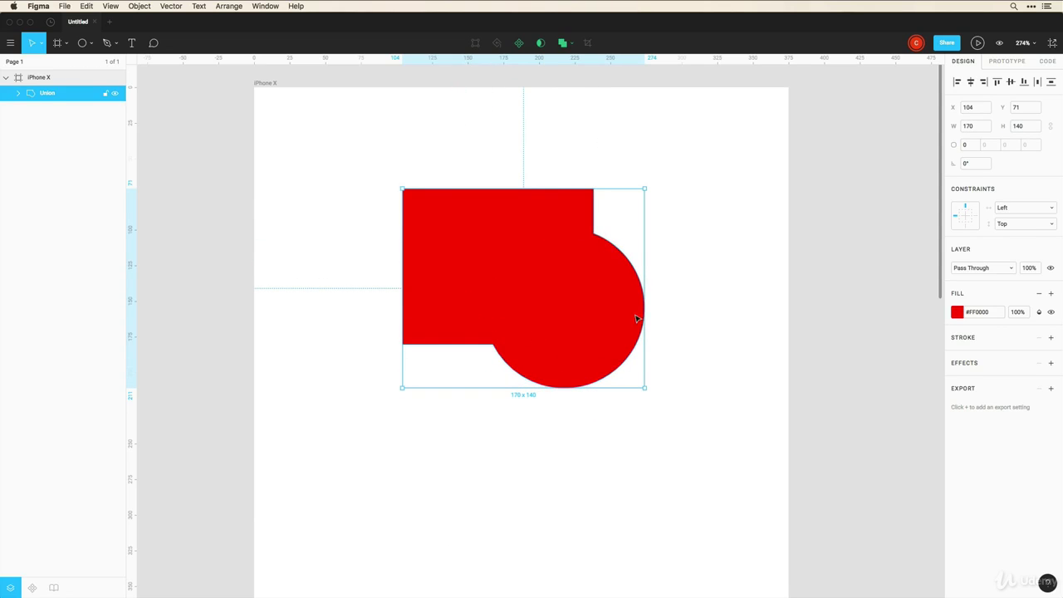
# Move and enlarge the union's circle to 134×134 as the rounded top, then reposition the arch
pyautogui.doubleClick(604, 294)
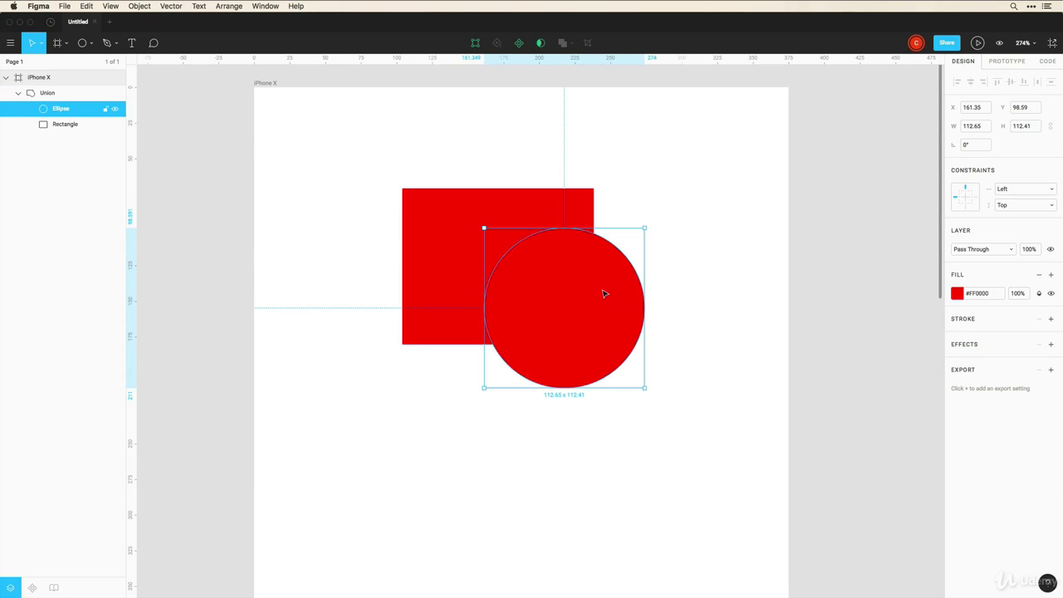
pyautogui.moveTo(589, 307); pyautogui.dragTo(513, 190)
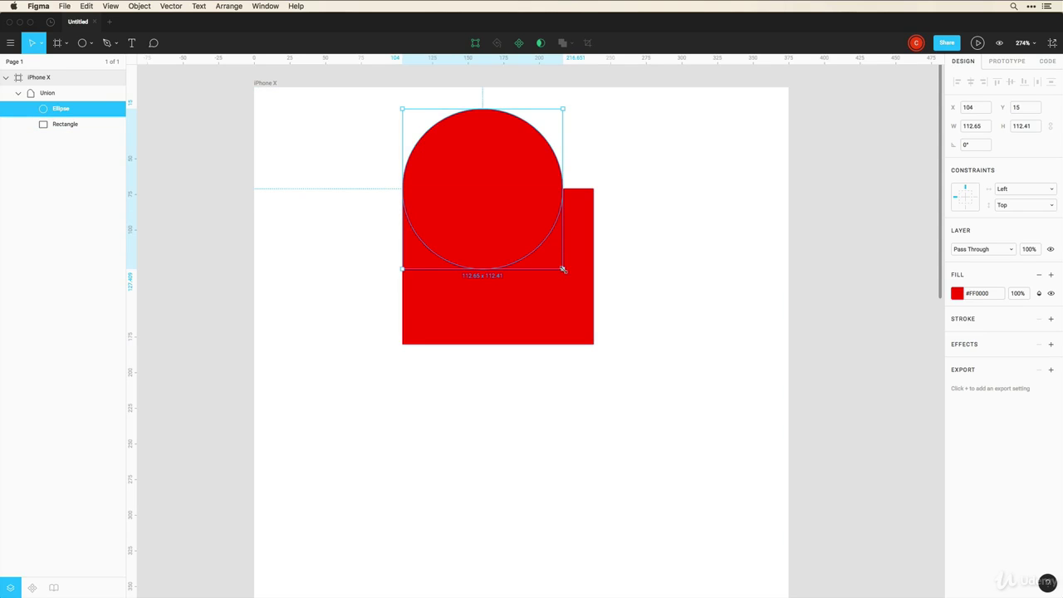
pyautogui.moveTo(562, 268); pyautogui.dragTo(590, 297)
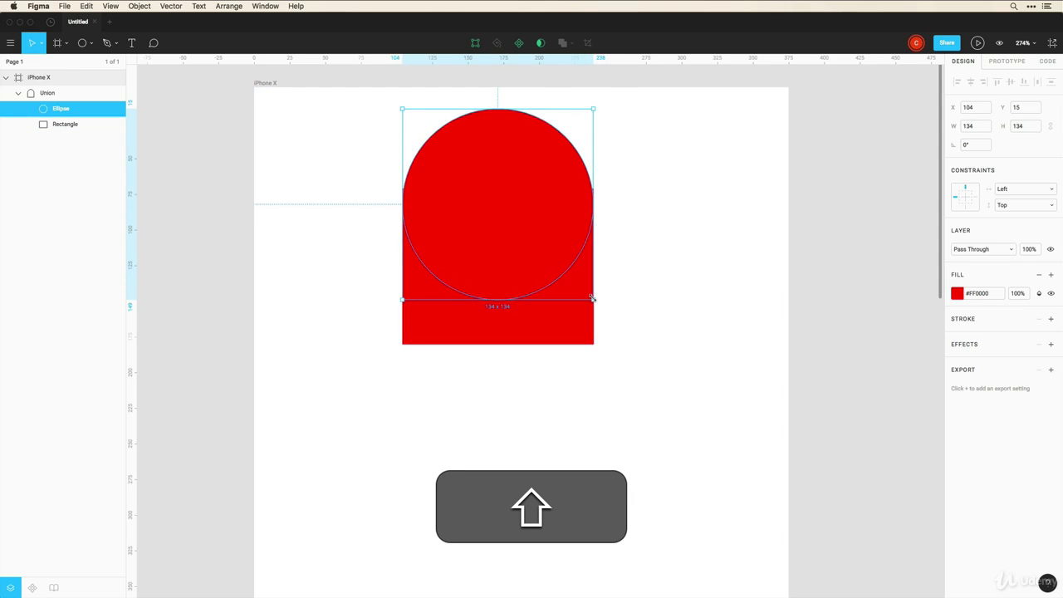
pyautogui.moveTo(527, 223); pyautogui.dragTo(529, 210)
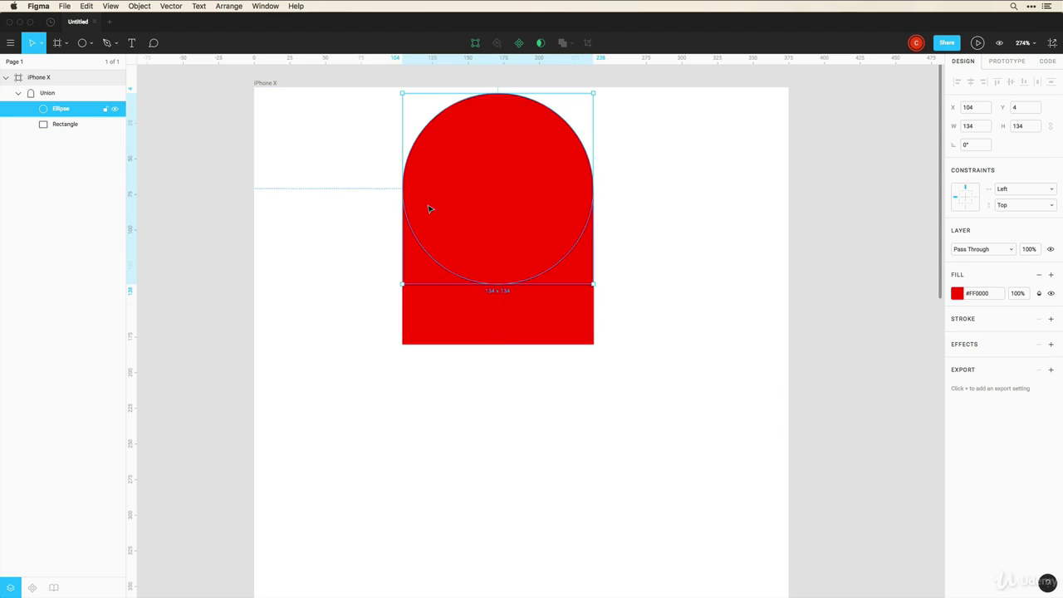
pyautogui.click(643, 237)
pyautogui.moveTo(548, 274); pyautogui.dragTo(558, 333)
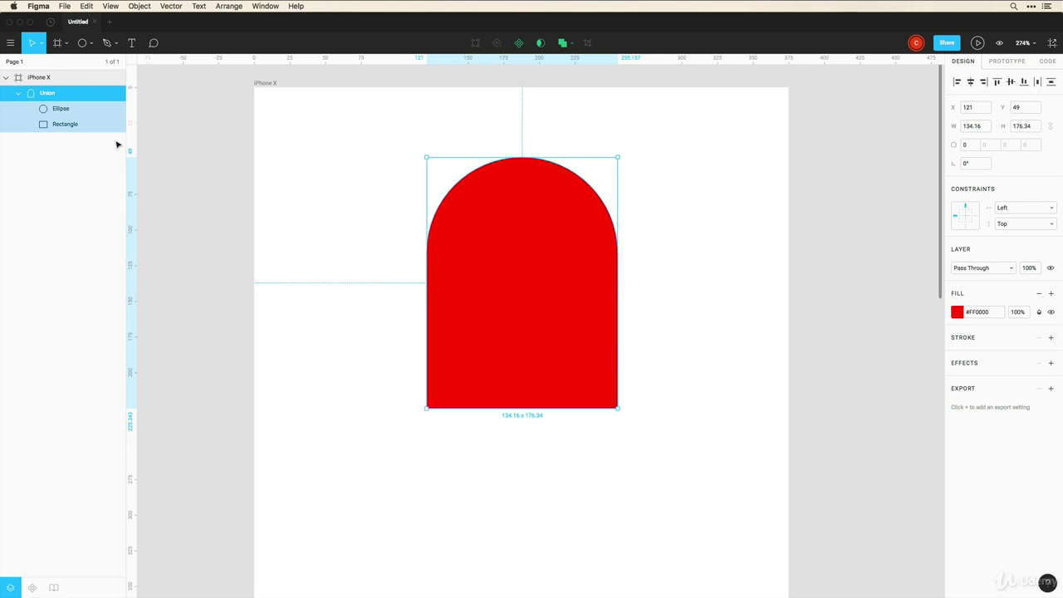
# Ungroup the Union layer back into a separate circle and rectangle
pyautogui.rightClick(53, 93)
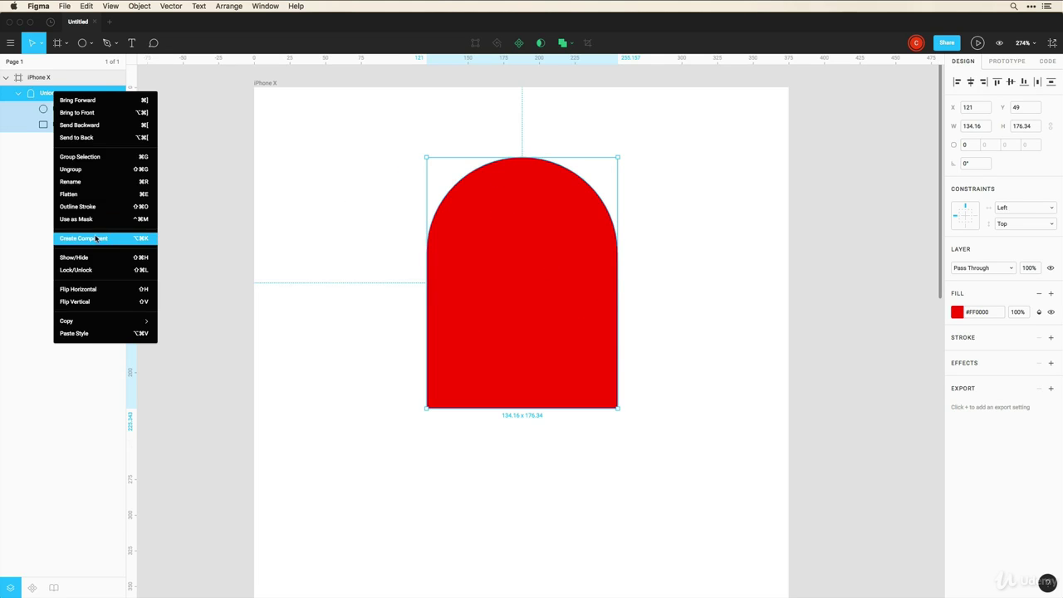
pyautogui.click(81, 170)
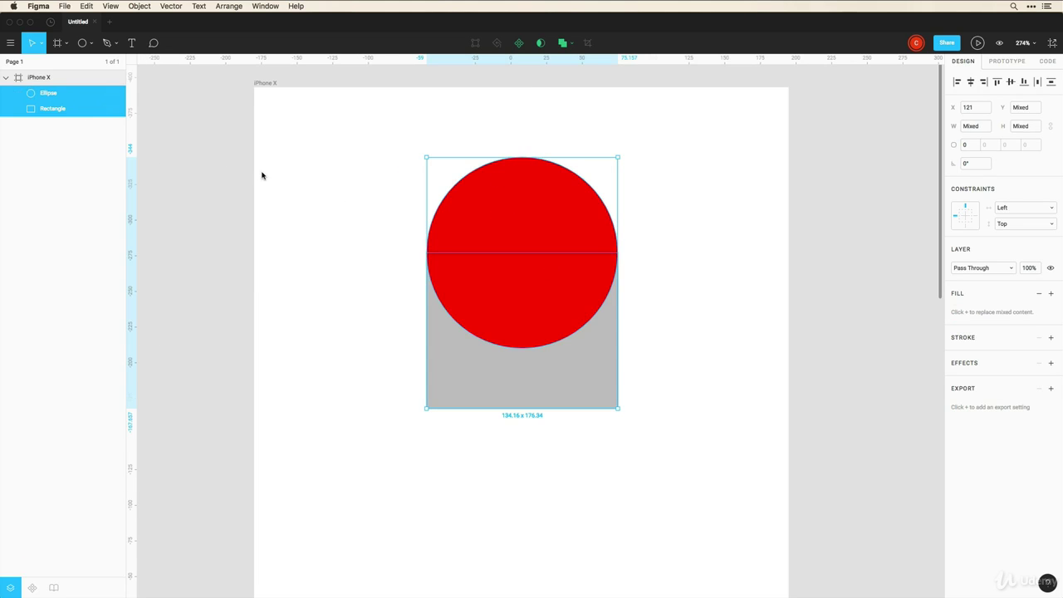
pyautogui.click(491, 146)
# Try Subtract Selection on the circle and rectangle, undo it, and reselect both shapes
pyautogui.moveTo(691, 213); pyautogui.dragTo(498, 290)
pyautogui.click(572, 44)
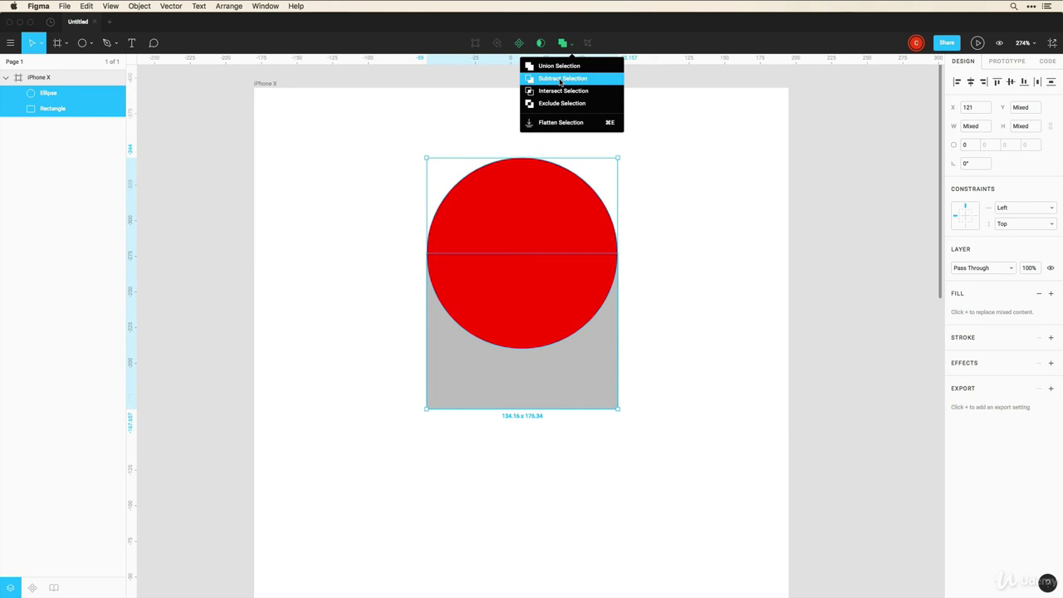
pyautogui.click(561, 79)
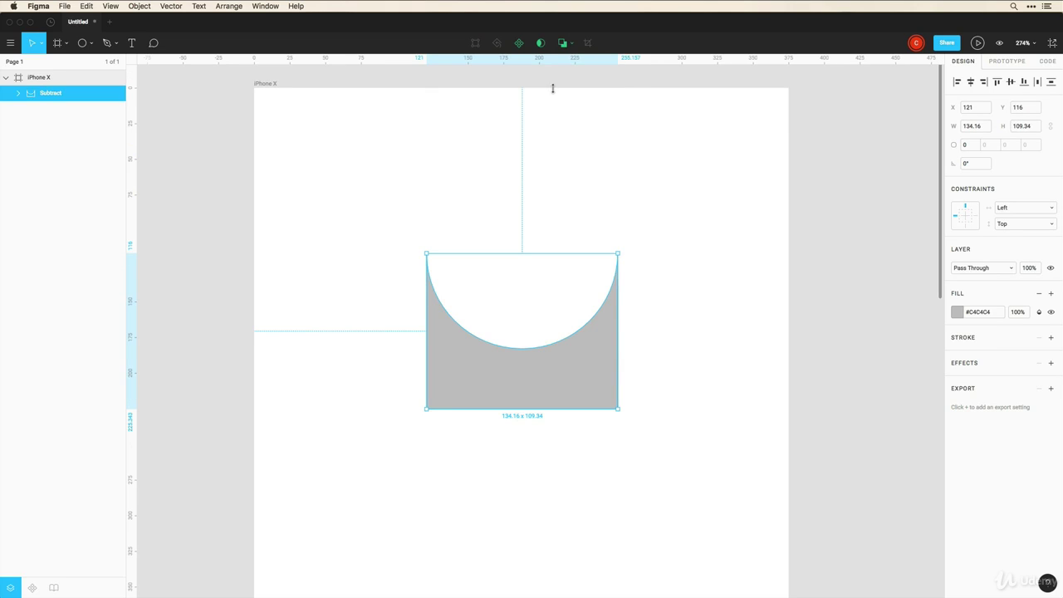
pyautogui.click(434, 213)
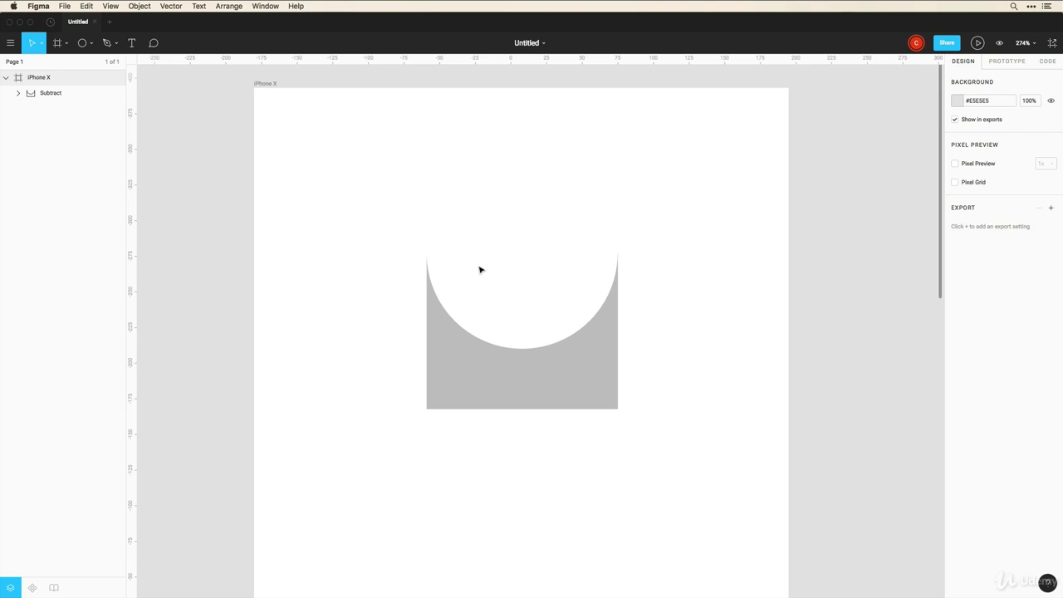
pyautogui.press('super+z')
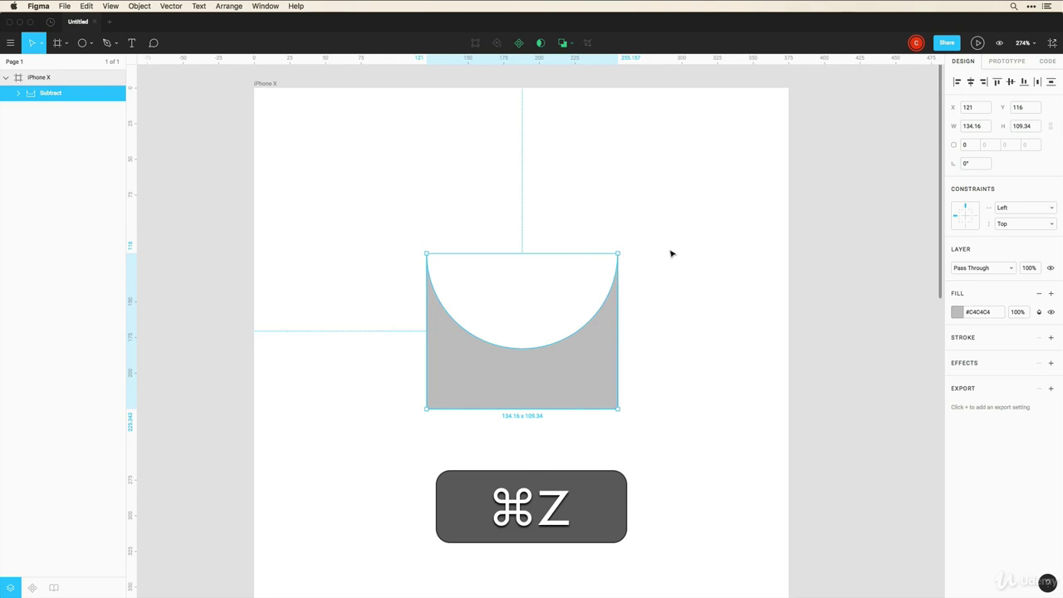
pyautogui.press('super+z')
pyautogui.moveTo(688, 193); pyautogui.dragTo(531, 363)
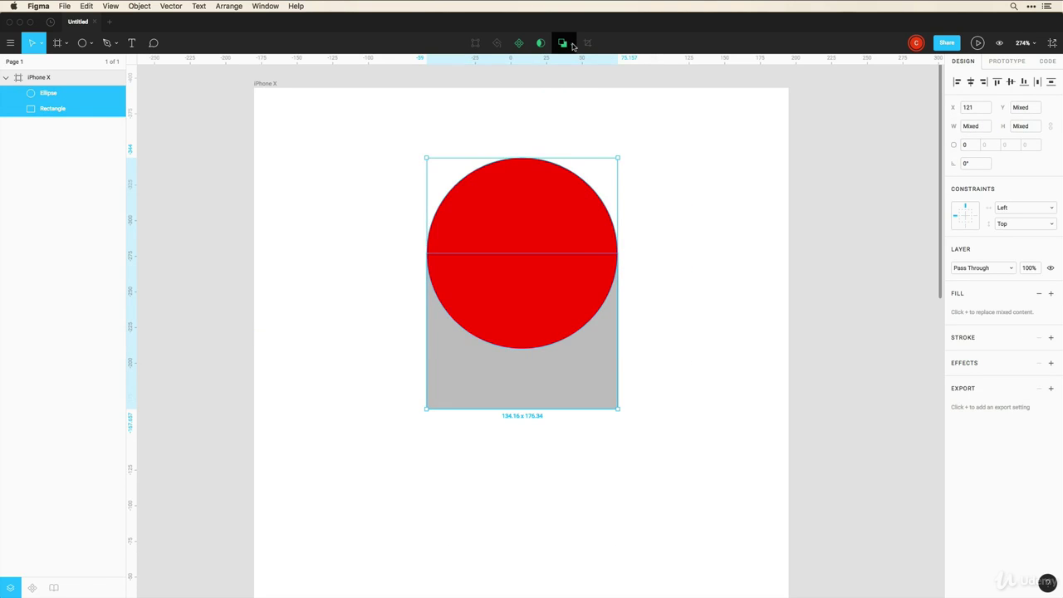
# After trying Intersect, combine circle and rectangle with Exclude Selection, leaving their overlap white
pyautogui.click(572, 45)
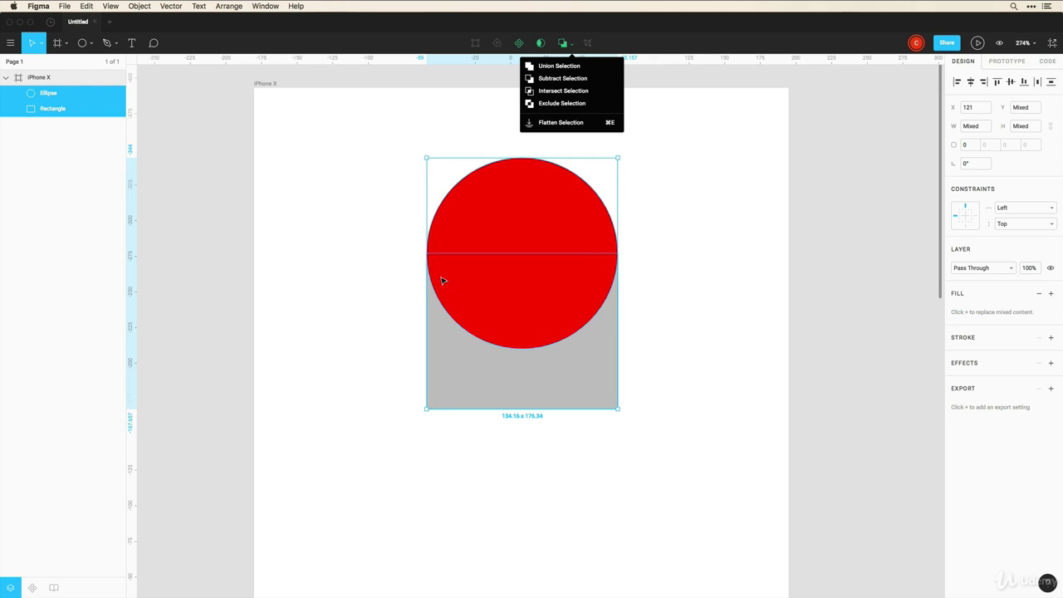
pyautogui.click(563, 90)
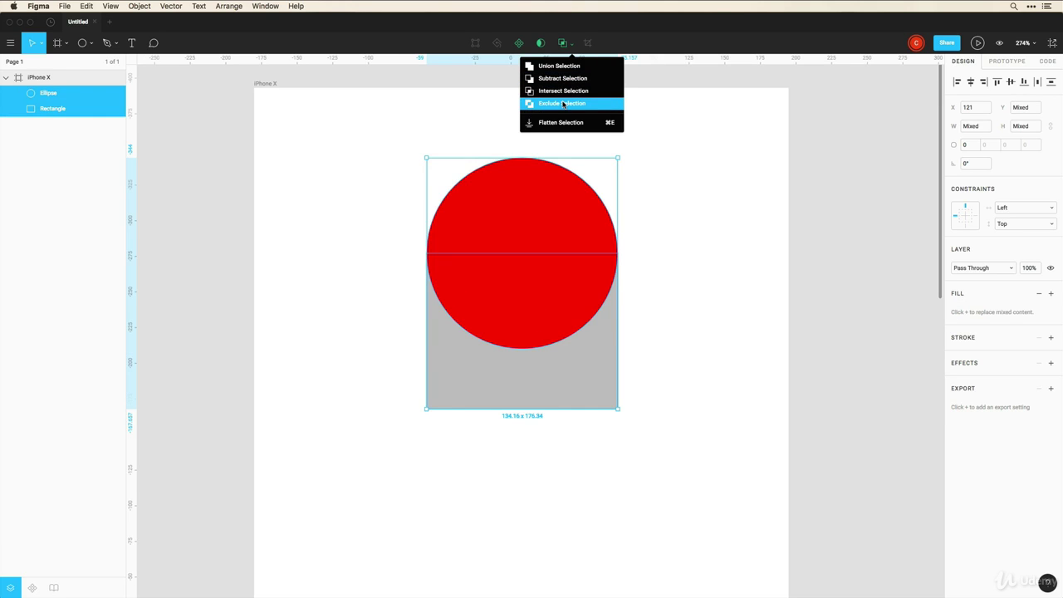
pyautogui.click(563, 104)
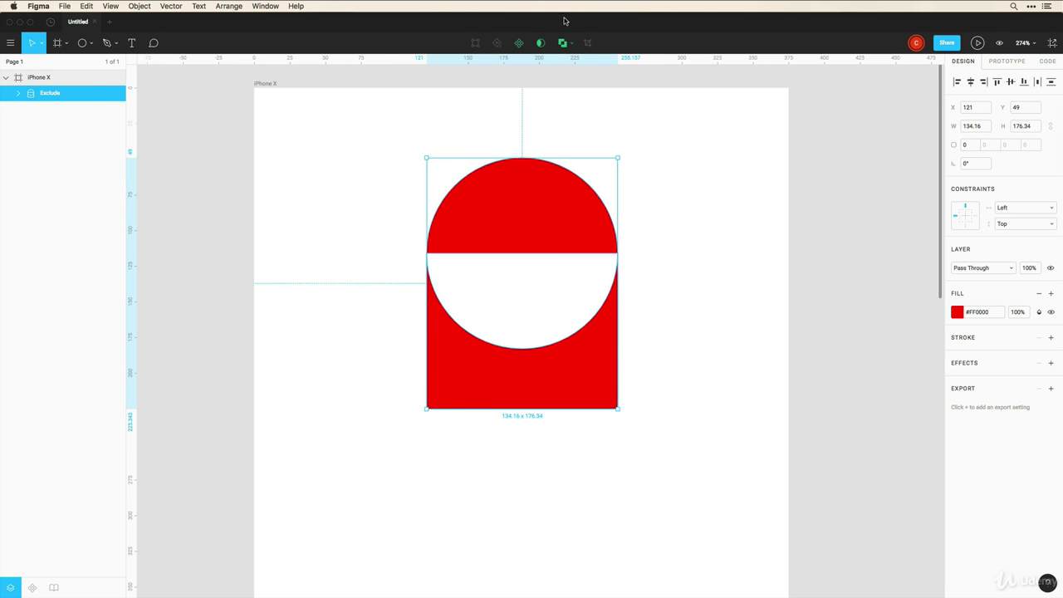
pyautogui.click(574, 43)
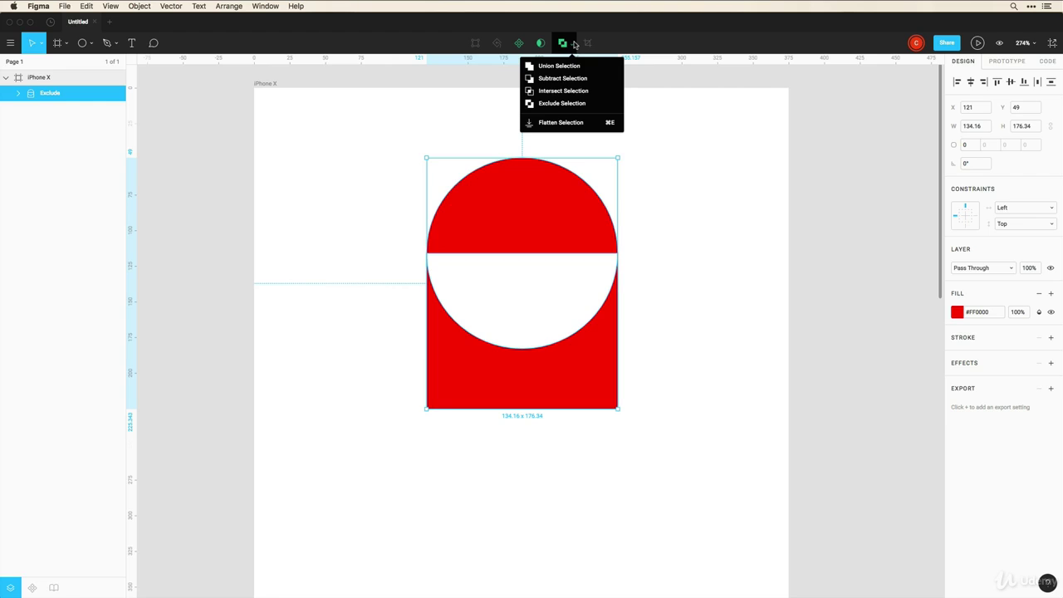
pyautogui.click(666, 203)
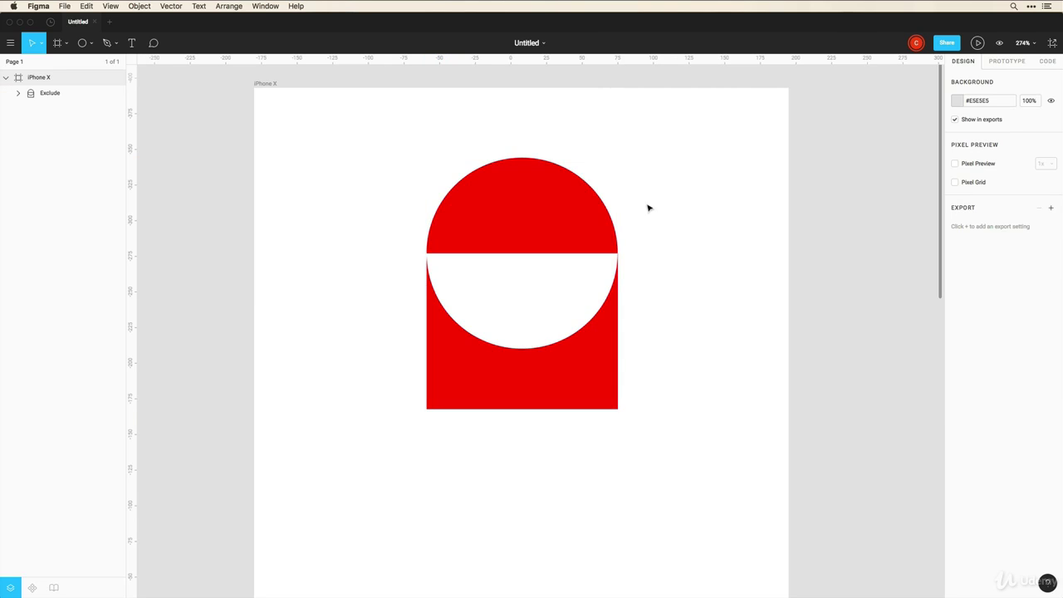
# Shrink the Exclude shape's circle to 105×107 and nudge the whole shape slightly lower
pyautogui.doubleClick(548, 225)
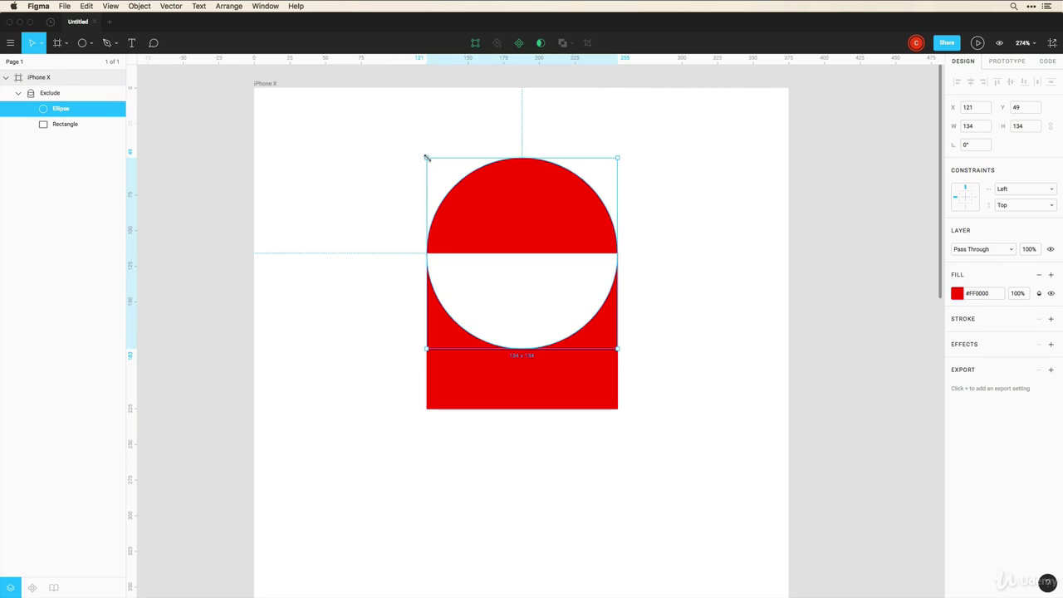
pyautogui.moveTo(426, 157); pyautogui.dragTo(501, 211)
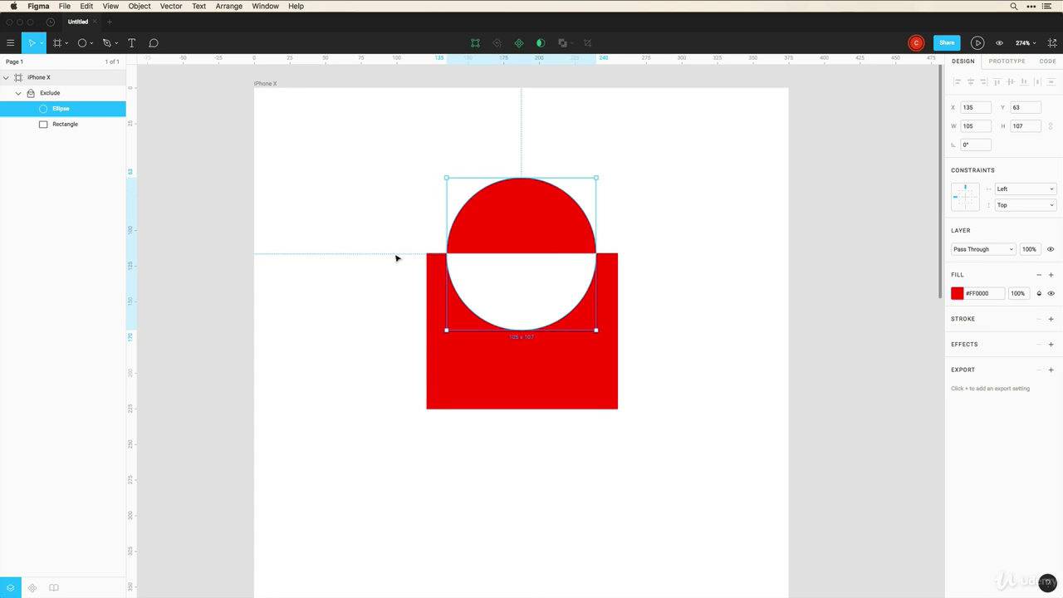
pyautogui.click(696, 309)
pyautogui.click(613, 259)
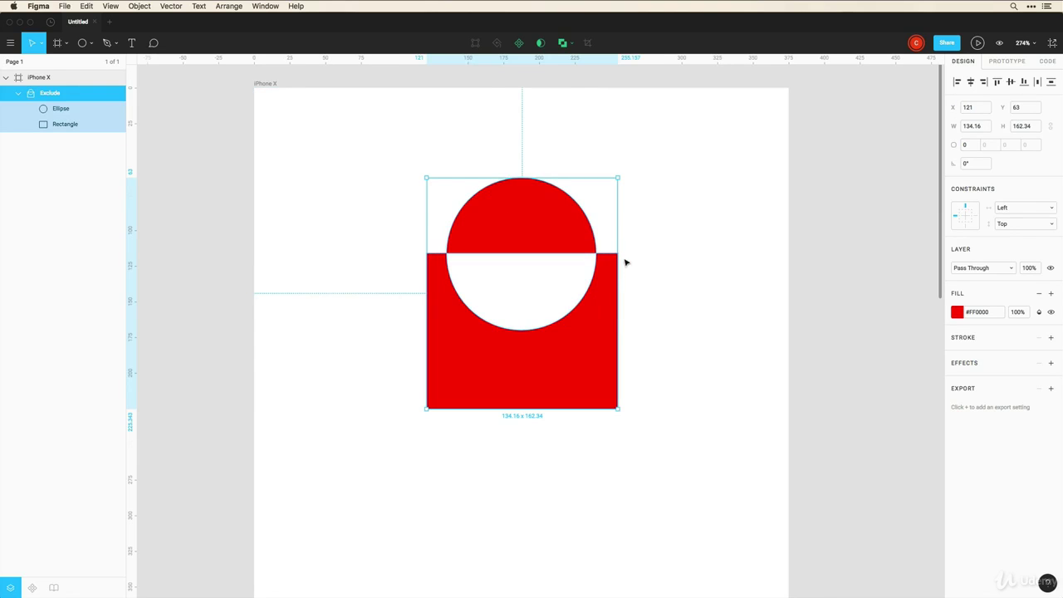
pyautogui.click(681, 284)
pyautogui.moveTo(584, 343)
pyautogui.mouseDown()
pyautogui.moveTo(534, 313)
pyautogui.moveTo(586, 355)
pyautogui.mouseUp()
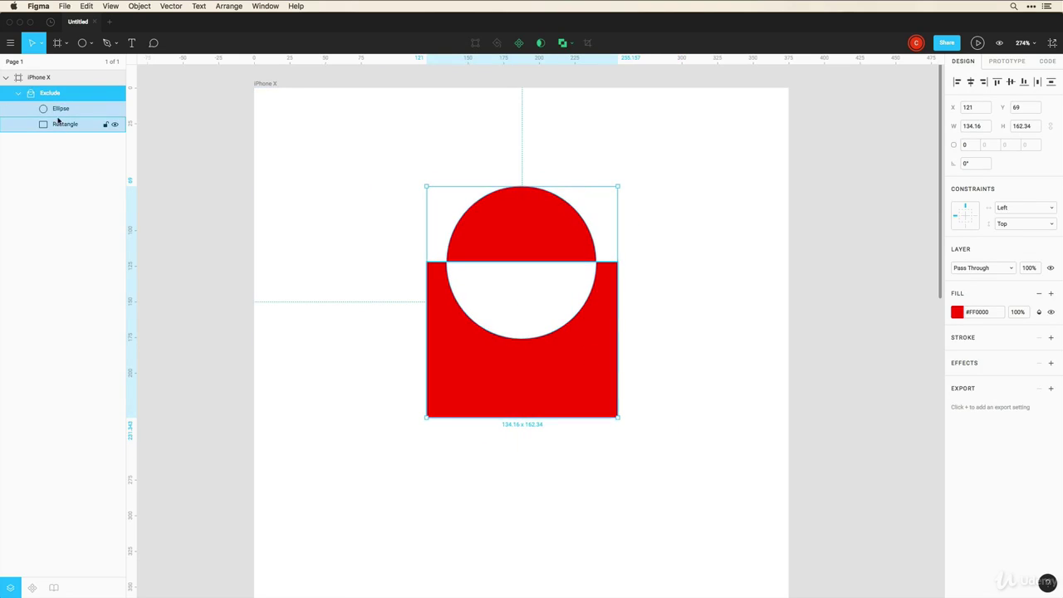
# Flatten the Exclude shape, drag its vertices to slant the edge and flatten the hole, then delete it
pyautogui.click(573, 44)
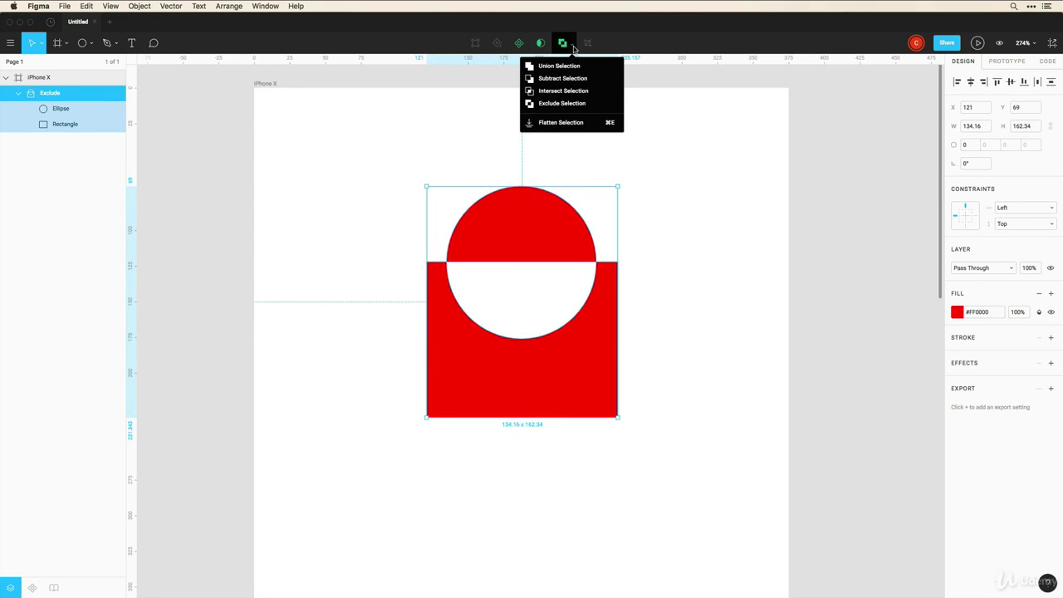
pyautogui.click(554, 125)
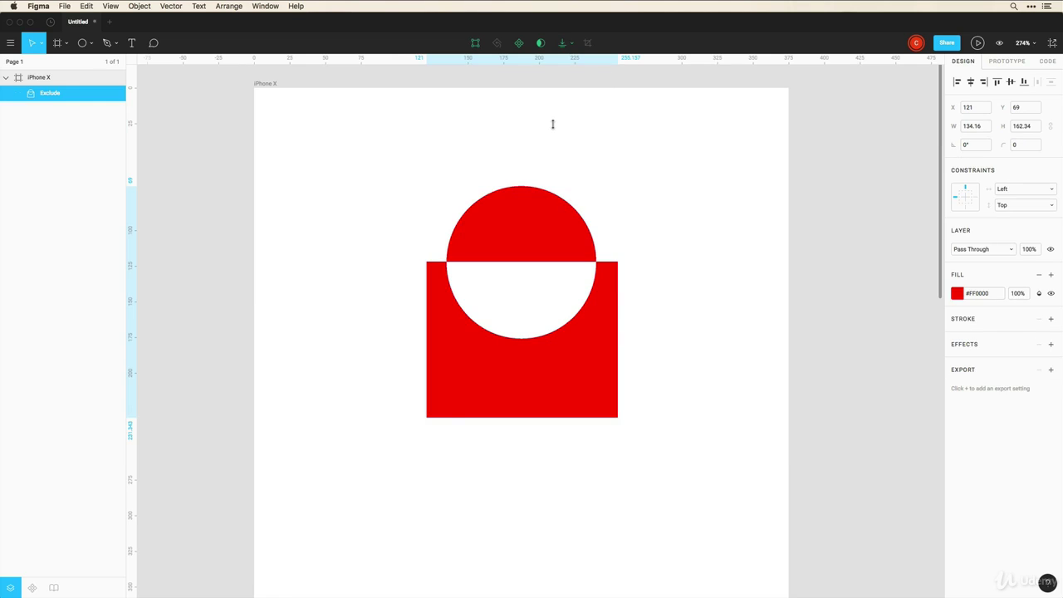
pyautogui.doubleClick(542, 235)
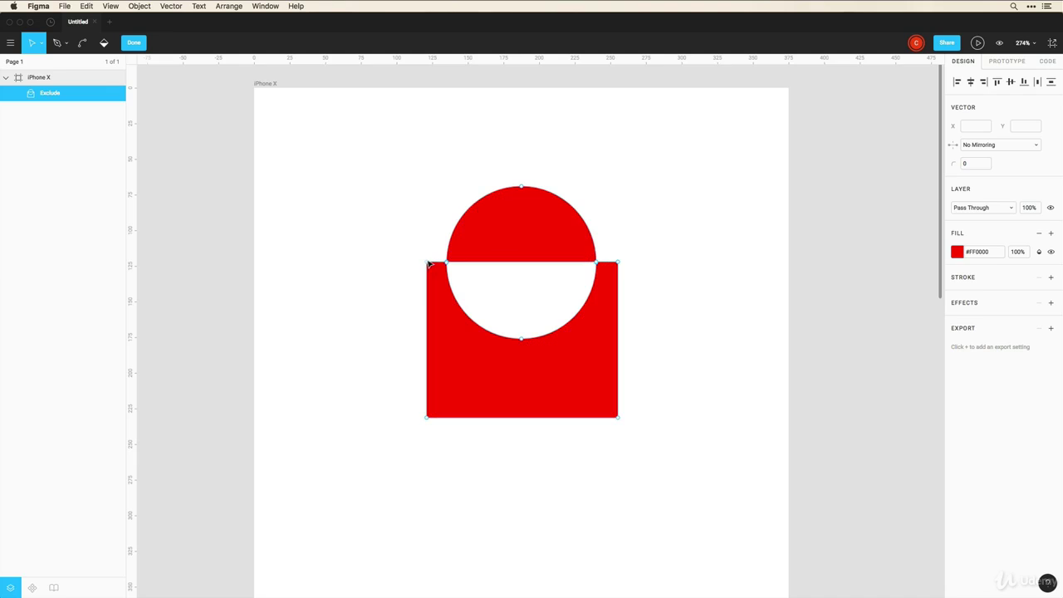
pyautogui.moveTo(427, 262); pyautogui.dragTo(435, 278)
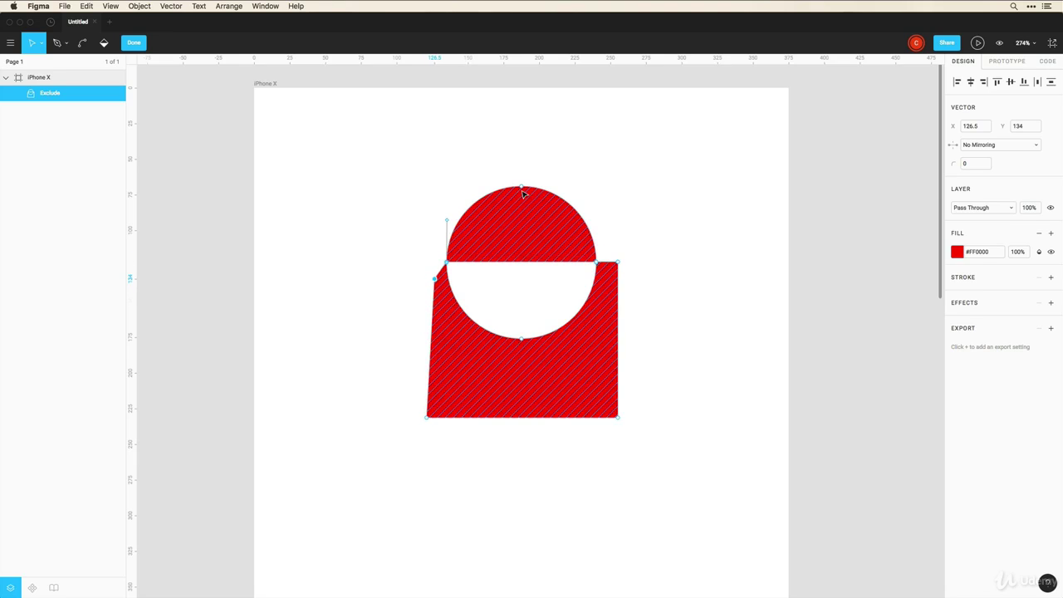
pyautogui.moveTo(521, 187); pyautogui.dragTo(499, 180)
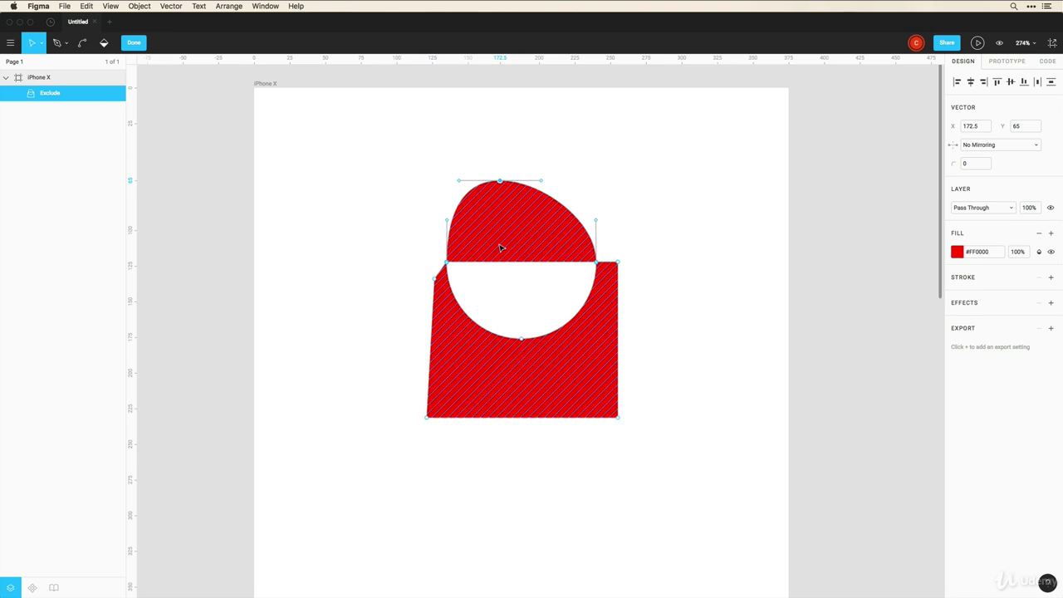
pyautogui.moveTo(501, 248)
pyautogui.mouseDown()
pyautogui.moveTo(518, 254)
pyautogui.moveTo(509, 244)
pyautogui.mouseUp()
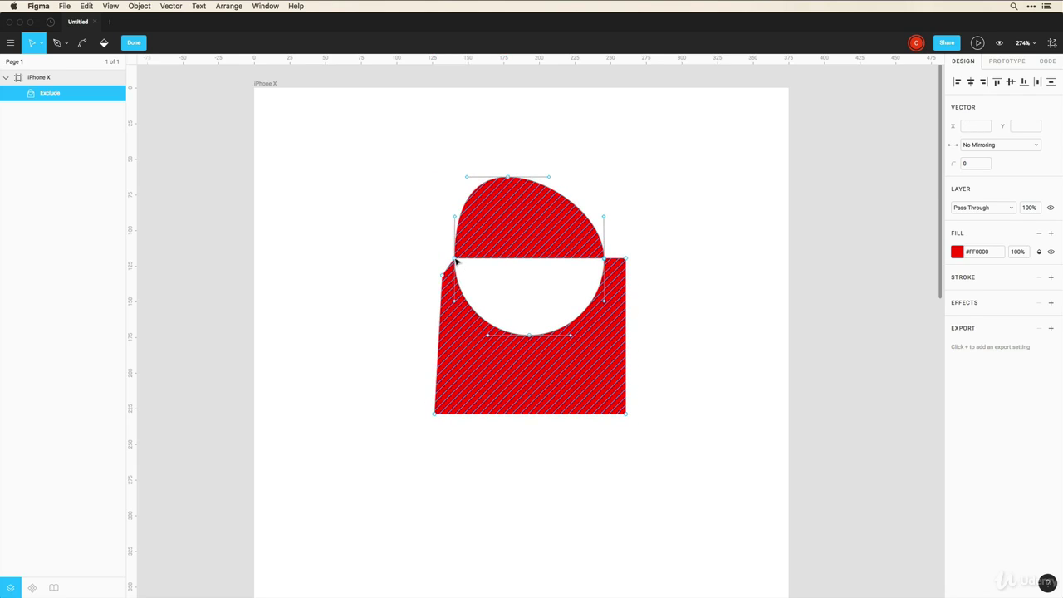
pyautogui.click(455, 261)
pyautogui.click(530, 334)
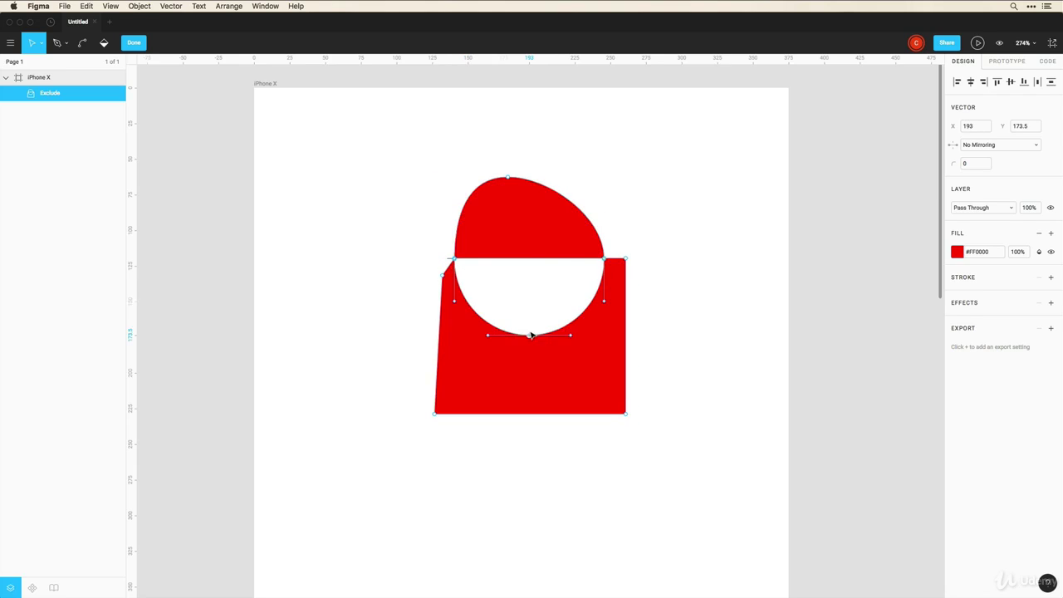
pyautogui.moveTo(530, 334); pyautogui.dragTo(610, 322)
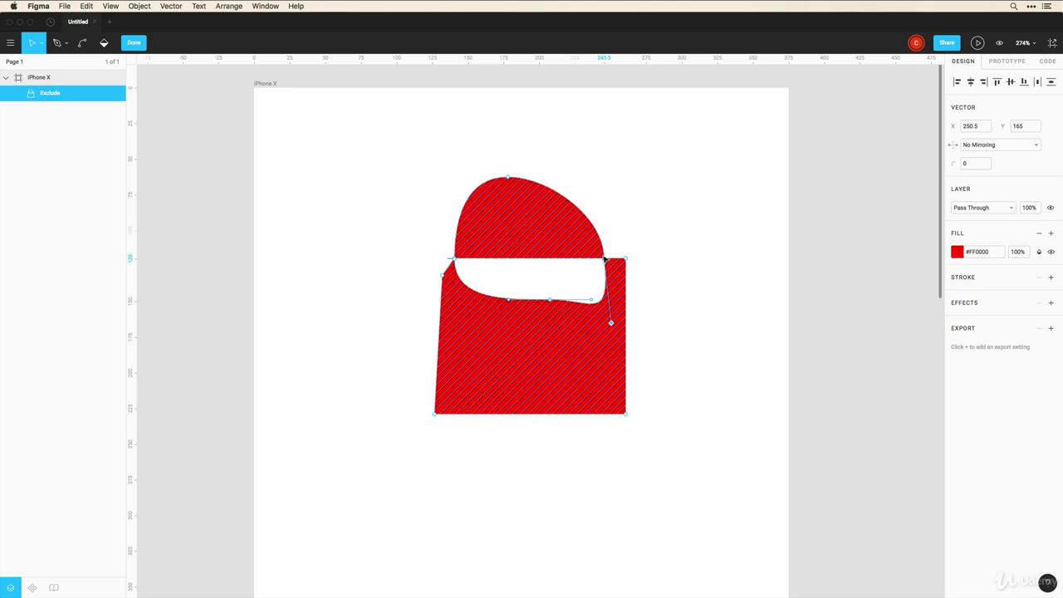
pyautogui.press('Escape')
pyautogui.press('Delete')
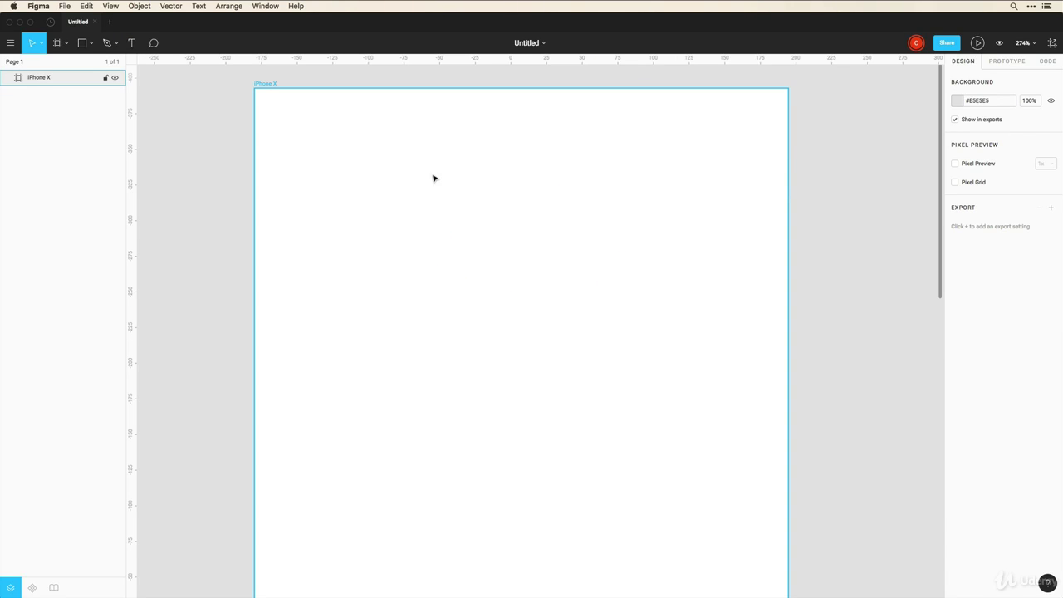
# Place dessert-strawberry-shortcake.jpg onto the iPhone X frame at 291×208, X 46, Y 47
pyautogui.click(93, 44)
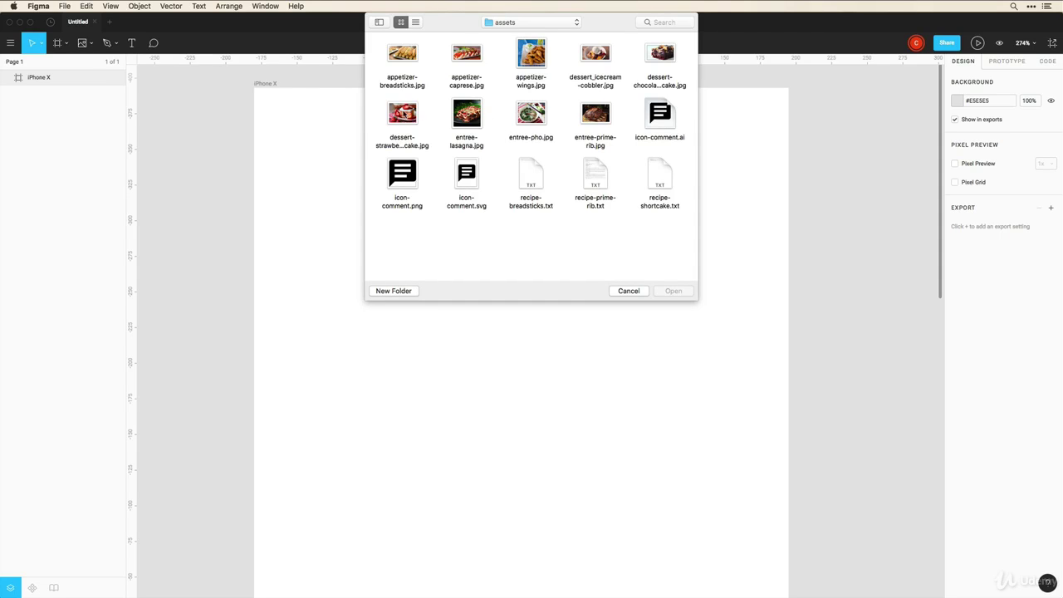
pyautogui.click(401, 116)
pyautogui.press('Return')
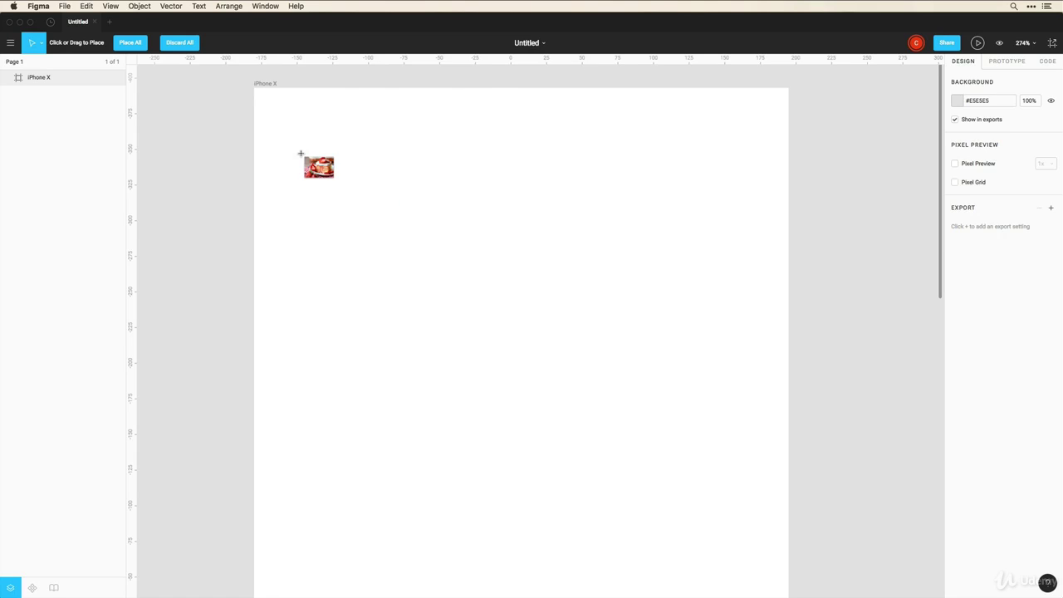
pyautogui.moveTo(301, 154); pyautogui.dragTo(717, 429)
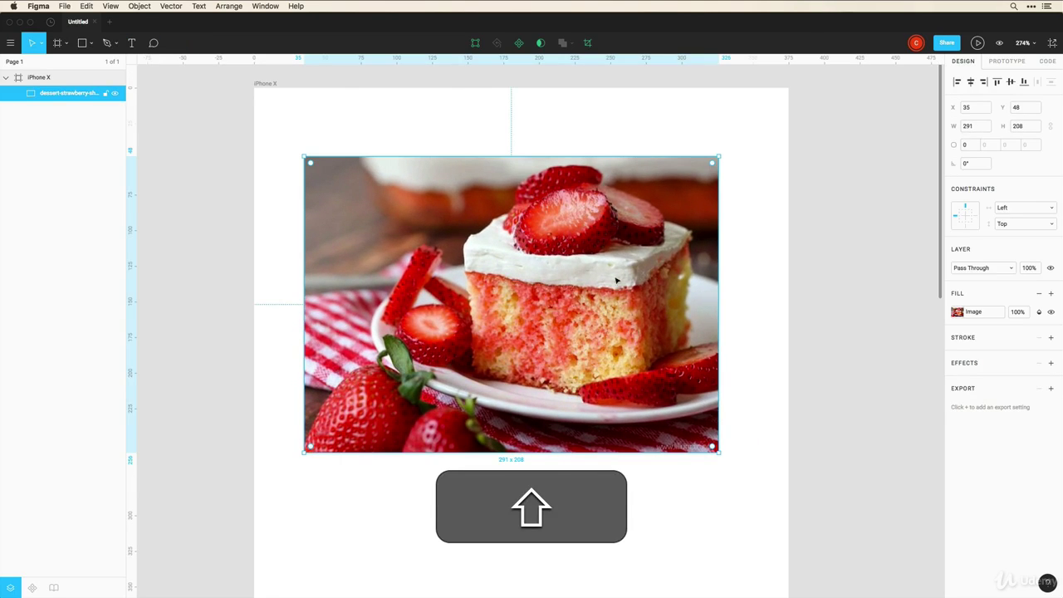
pyautogui.moveTo(550, 282); pyautogui.dragTo(559, 278)
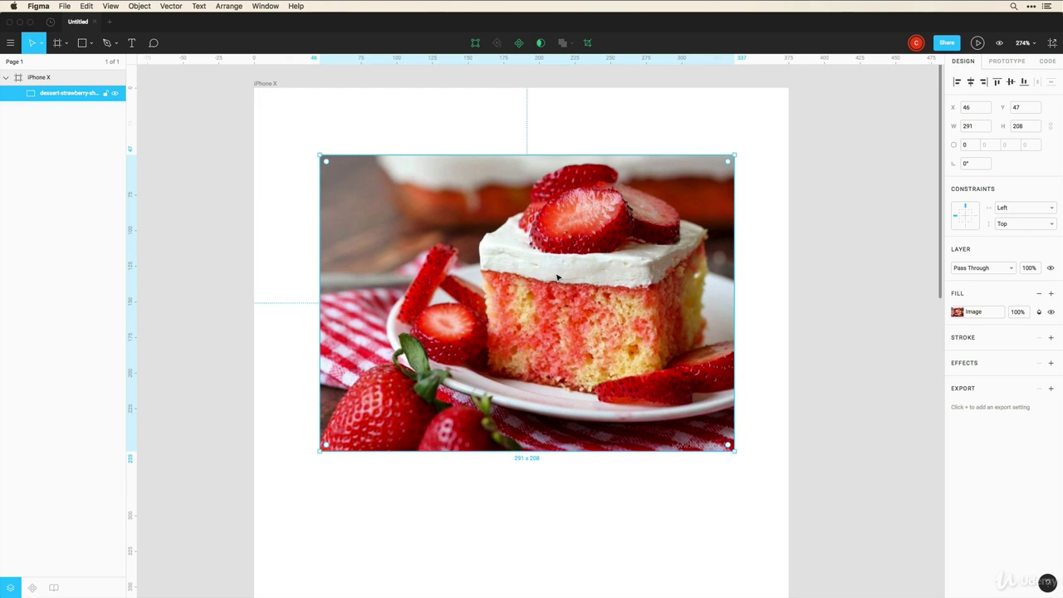
# Crop the strawberry shortcake photo, trimming its left, bottom and top edges
pyautogui.click(589, 46)
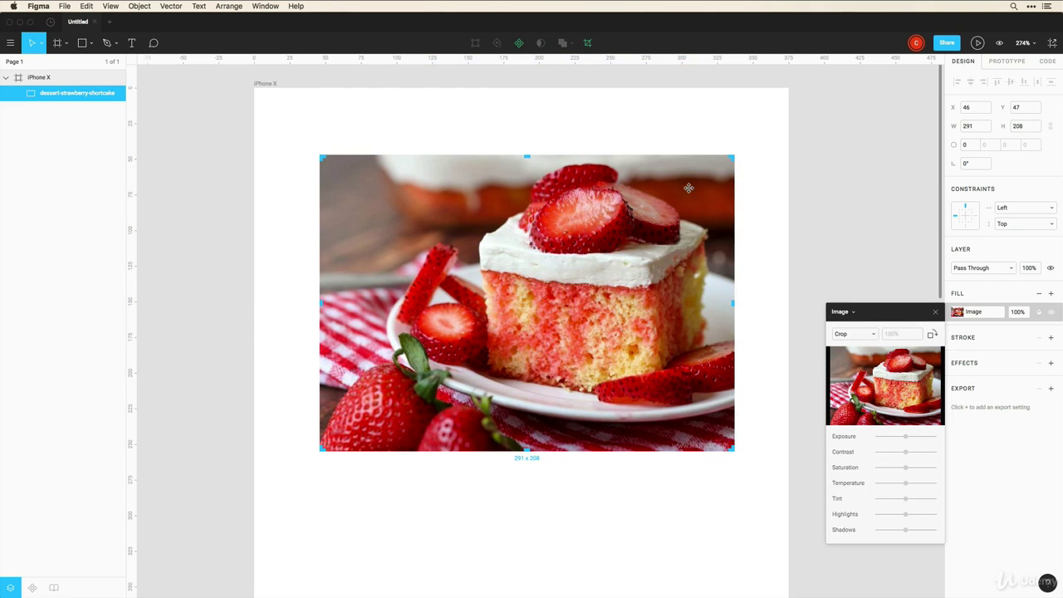
pyautogui.moveTo(320, 302); pyautogui.dragTo(379, 302)
pyautogui.moveTo(557, 442); pyautogui.dragTo(557, 399)
pyautogui.moveTo(557, 156); pyautogui.dragTo(557, 163)
pyautogui.moveTo(732, 400); pyautogui.dragTo(734, 379)
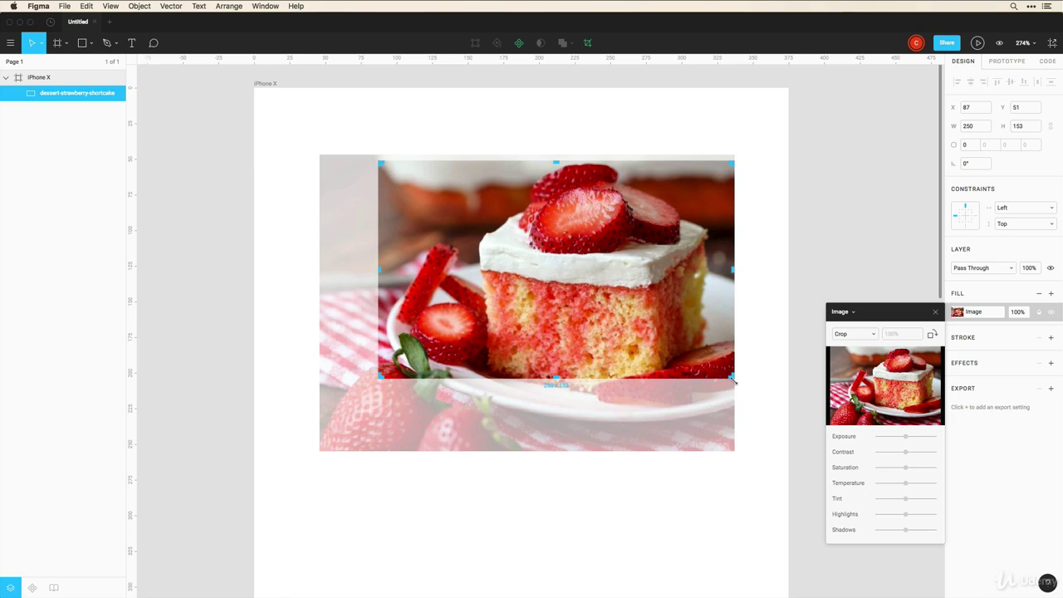
pyautogui.press('Return')
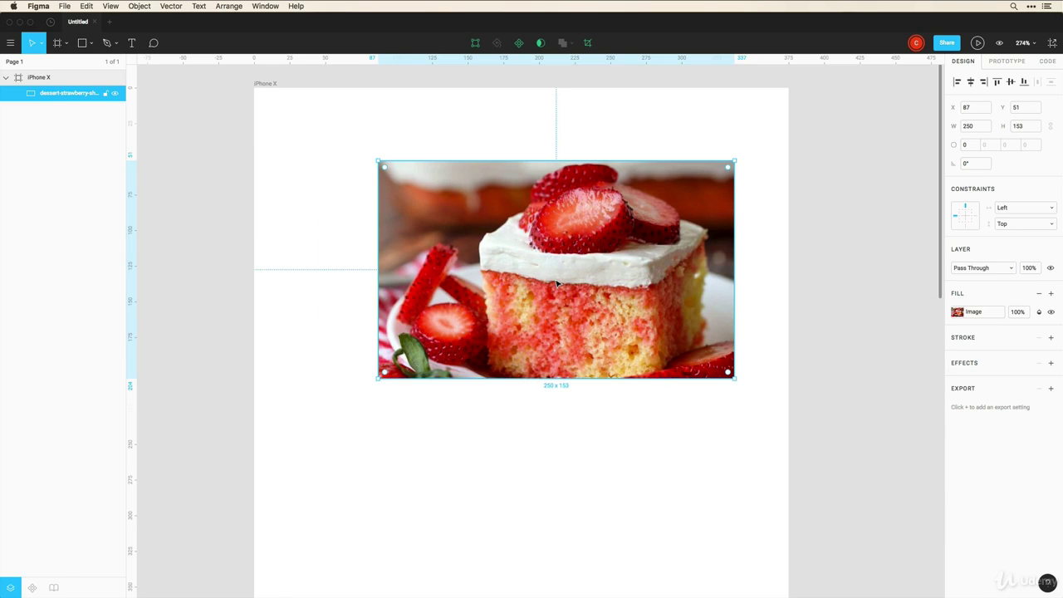
# Recentre the cake within the crop and undo an accidental resize, keeping 250×153
pyautogui.doubleClick(563, 282)
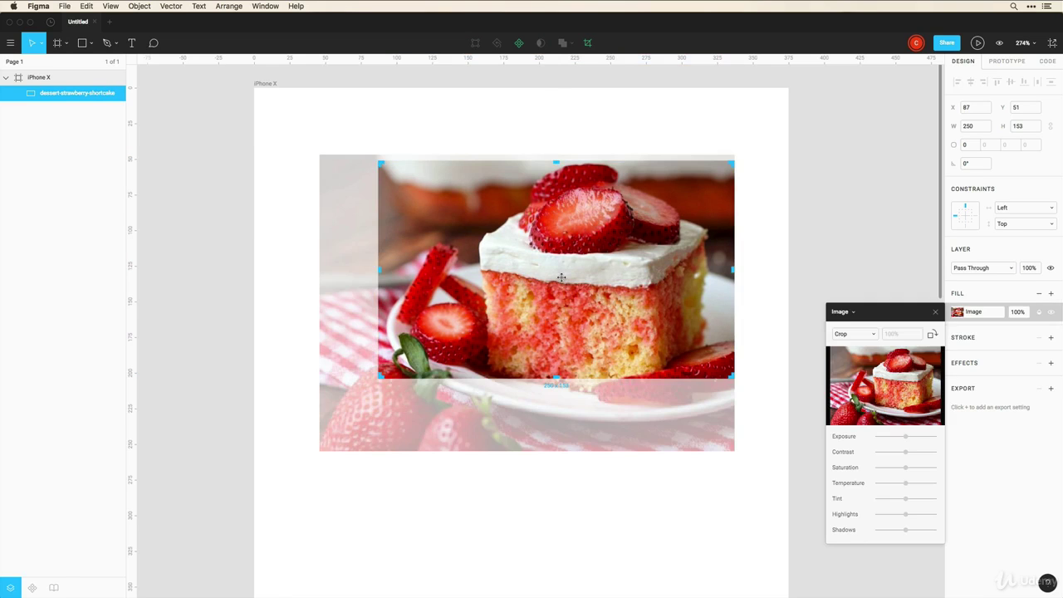
pyautogui.moveTo(530, 288)
pyautogui.mouseDown()
pyautogui.moveTo(529, 259)
pyautogui.moveTo(500, 299)
pyautogui.moveTo(558, 299)
pyautogui.moveTo(546, 282)
pyautogui.moveTo(548, 297)
pyautogui.mouseUp()
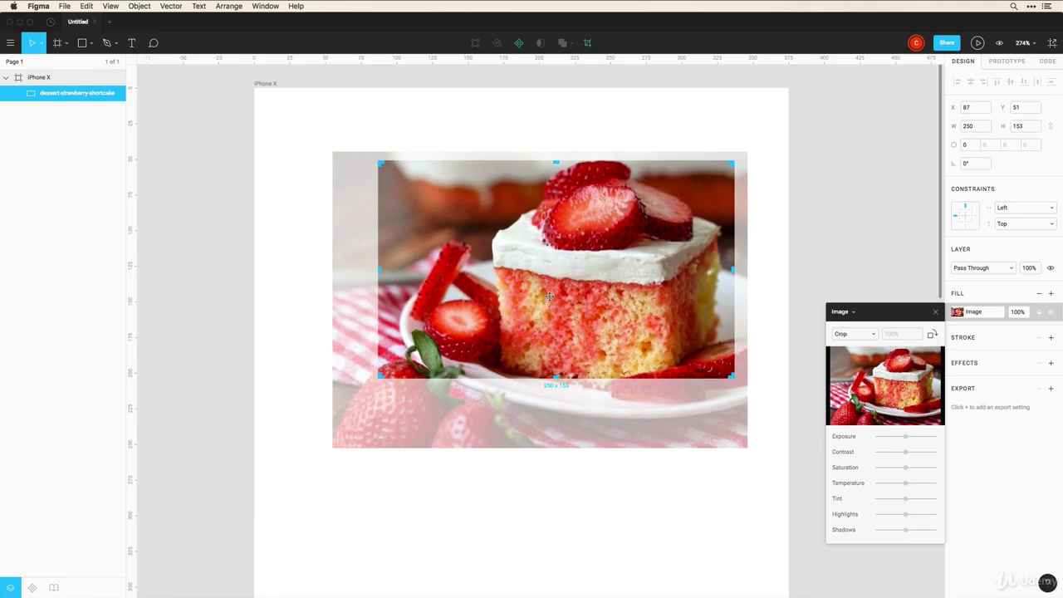
pyautogui.press('Return')
pyautogui.moveTo(375, 378); pyautogui.dragTo(420, 340)
pyautogui.press('super+z')
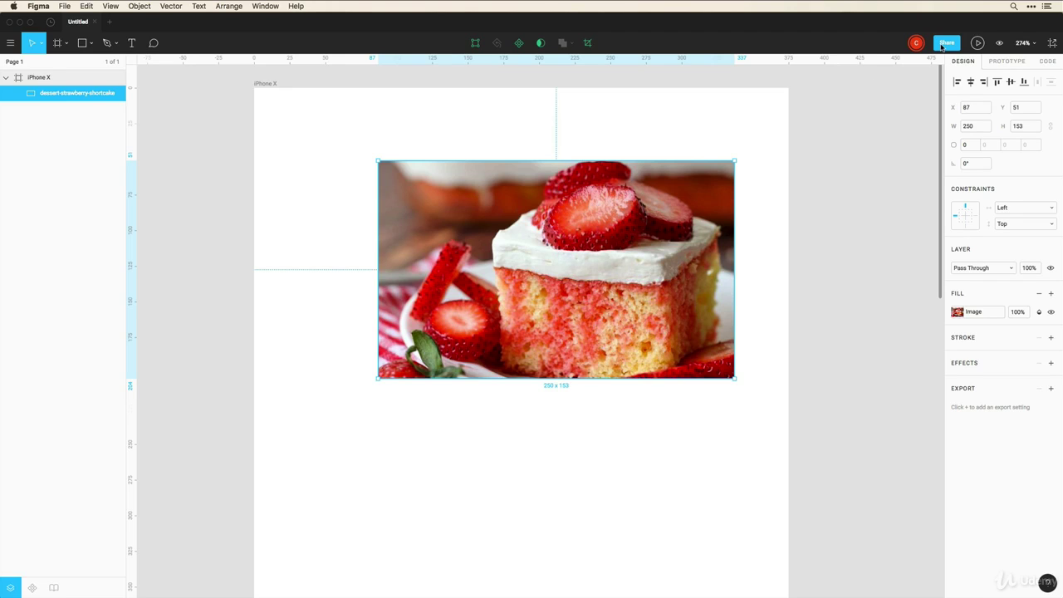
# Open the file's Share dialog, then dismiss it without changing anything
pyautogui.click(947, 43)
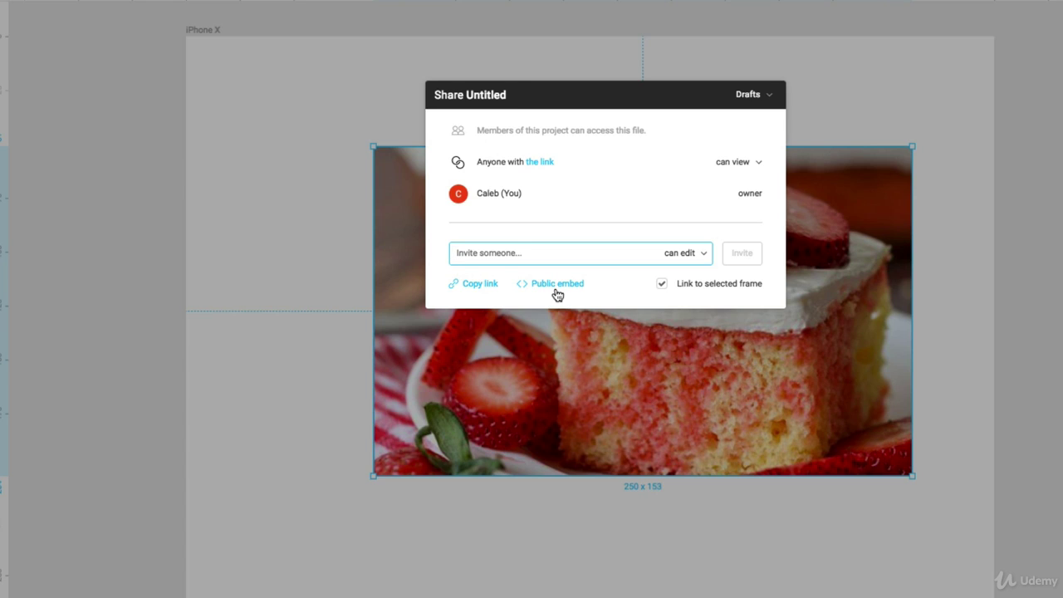
pyautogui.press('Escape')
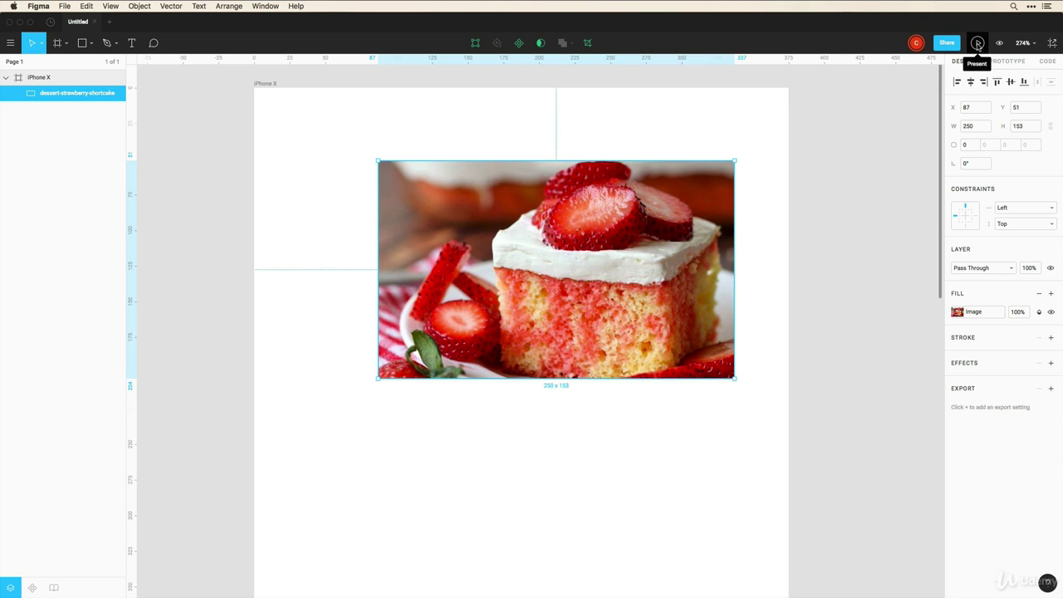
# Move the cake image up-left to X 16, Y 12, checking it in the presentation preview, then close the preview
pyautogui.click(977, 43)
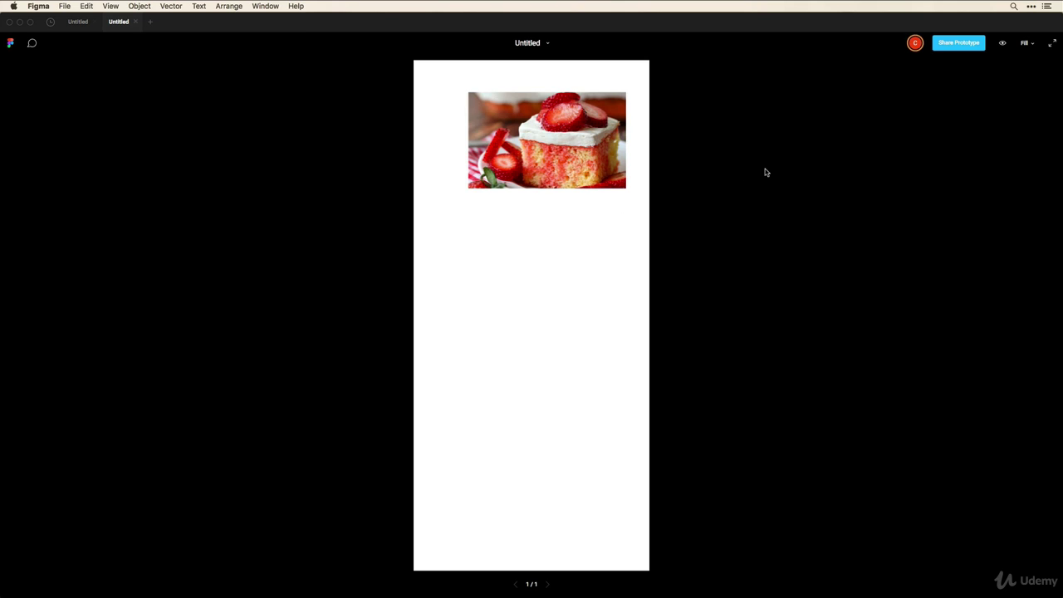
pyautogui.click(76, 22)
pyautogui.moveTo(448, 238); pyautogui.dragTo(348, 183)
pyautogui.click(118, 21)
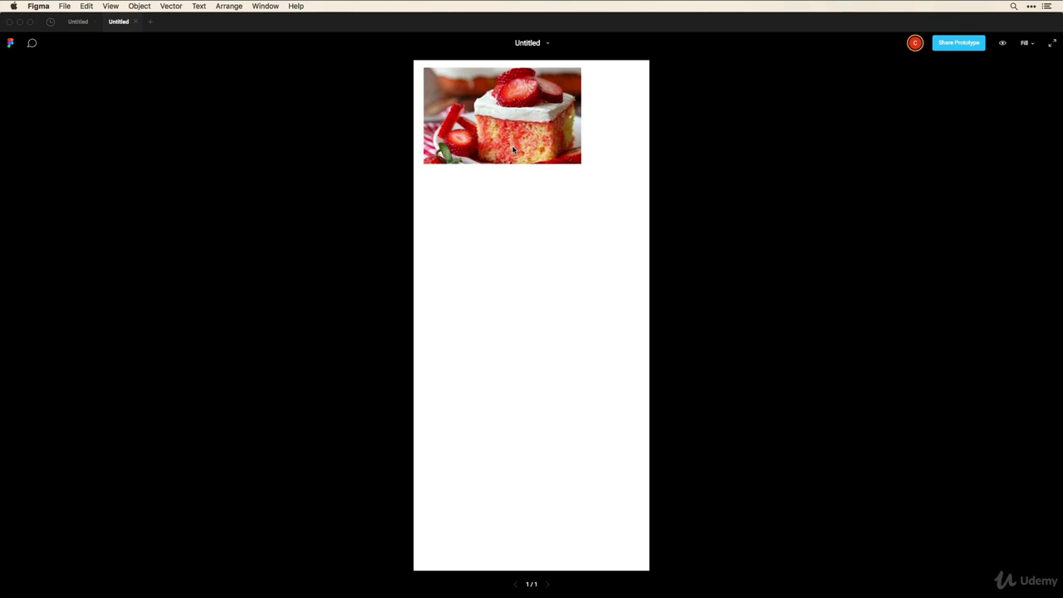
pyautogui.click(136, 23)
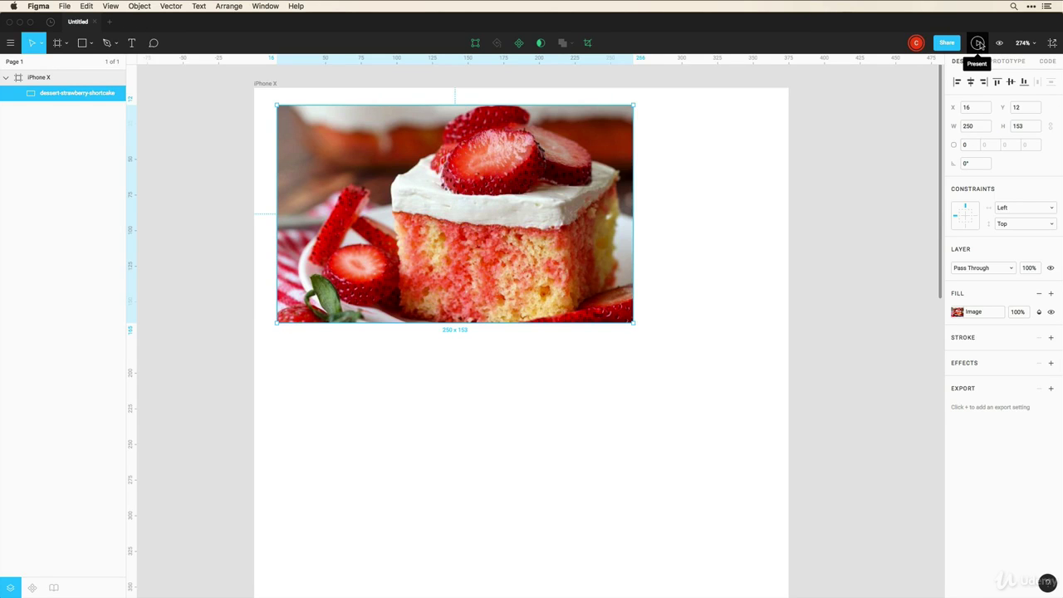
pyautogui.click(999, 43)
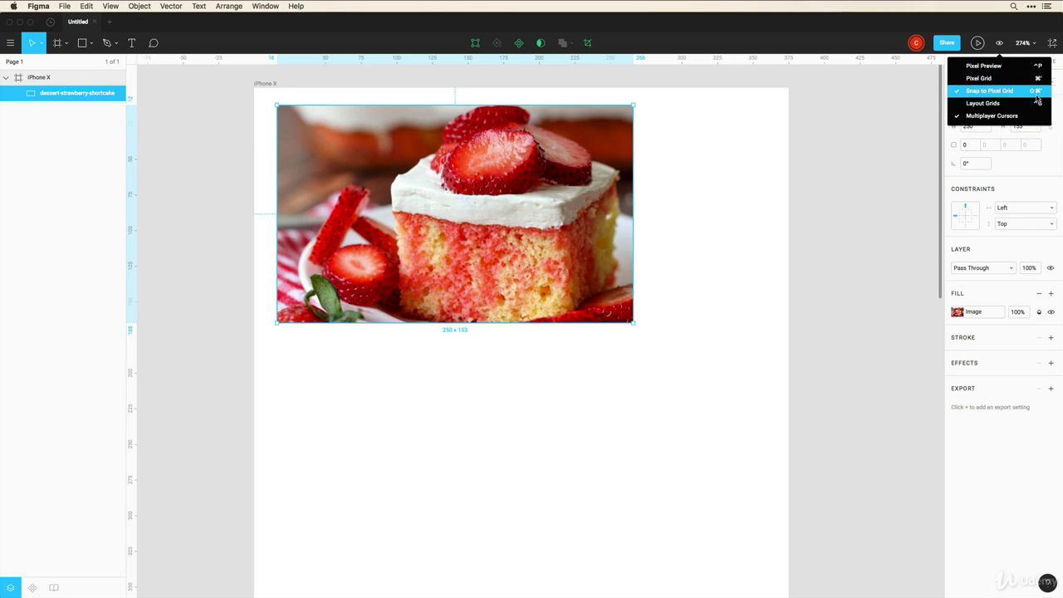
pyautogui.click(1028, 91)
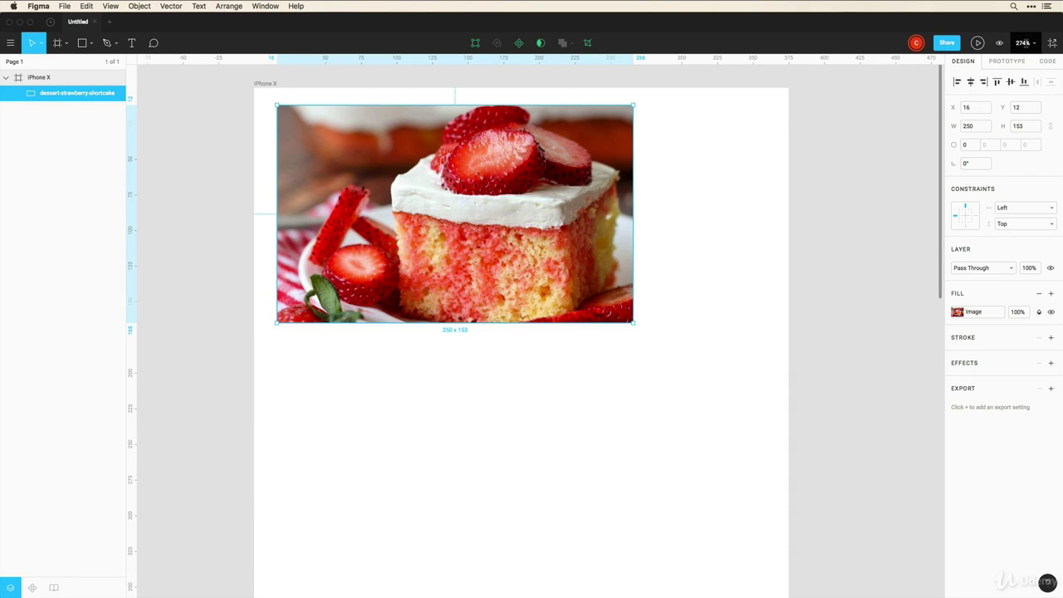
# Zoom the canvas out, trying the 100% and Zoom to Fit presets, and finish at 100%
pyautogui.scroll(-5, 688, 188)
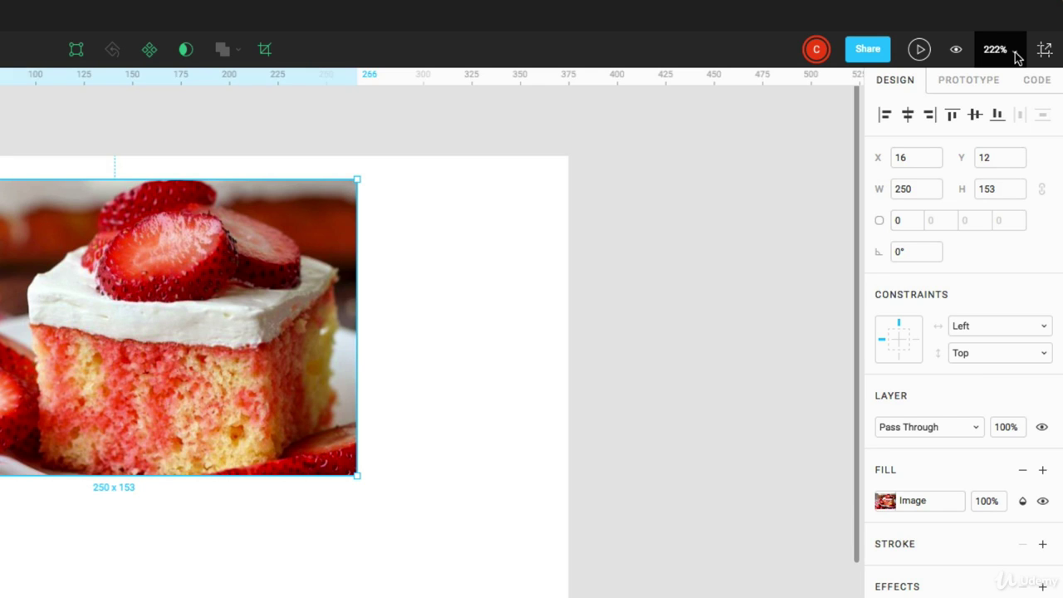
pyautogui.click(1015, 53)
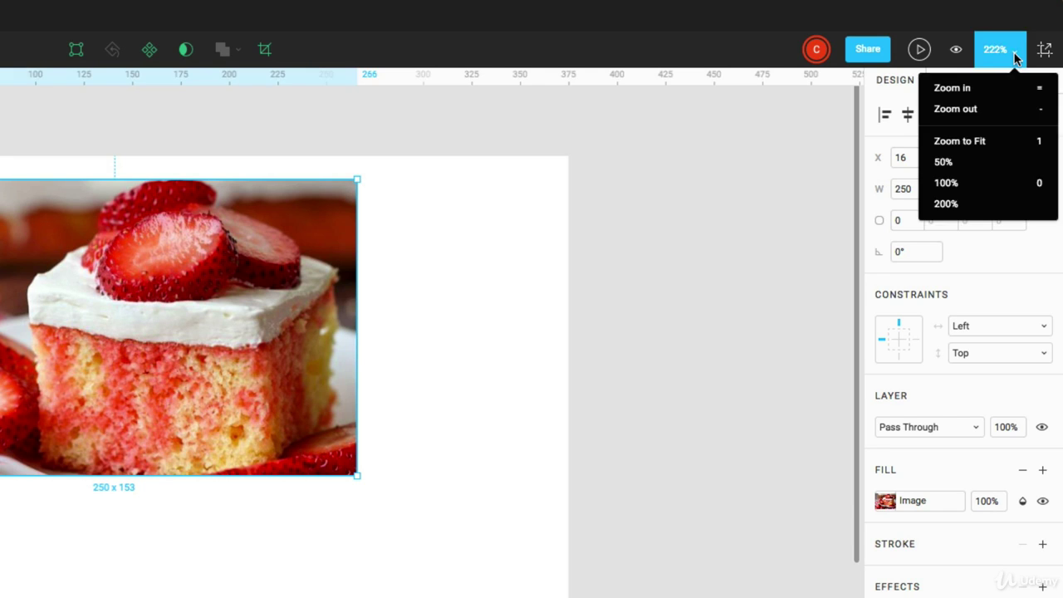
pyautogui.click(944, 183)
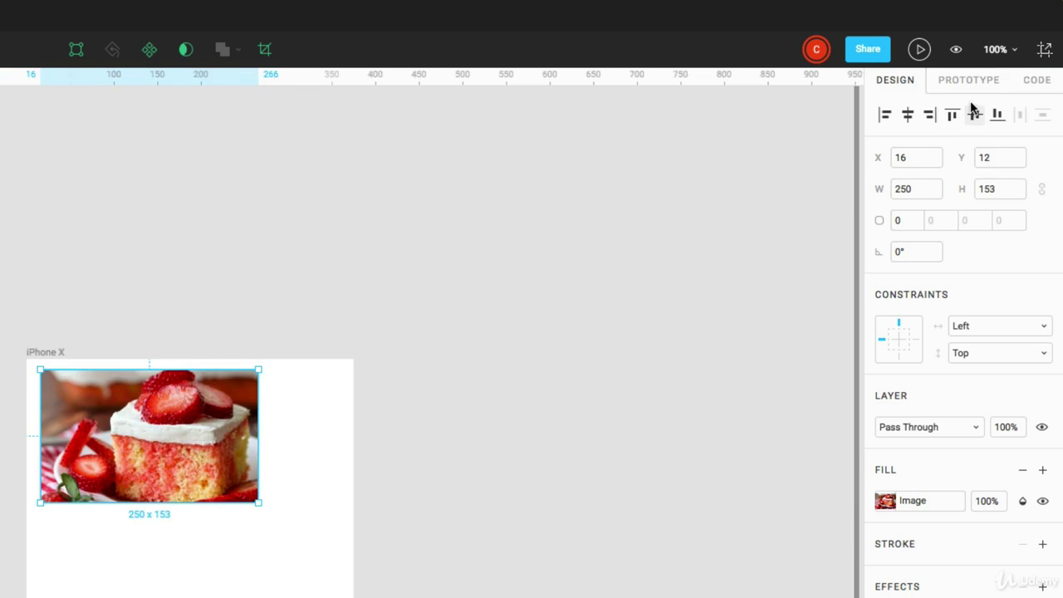
pyautogui.click(1014, 50)
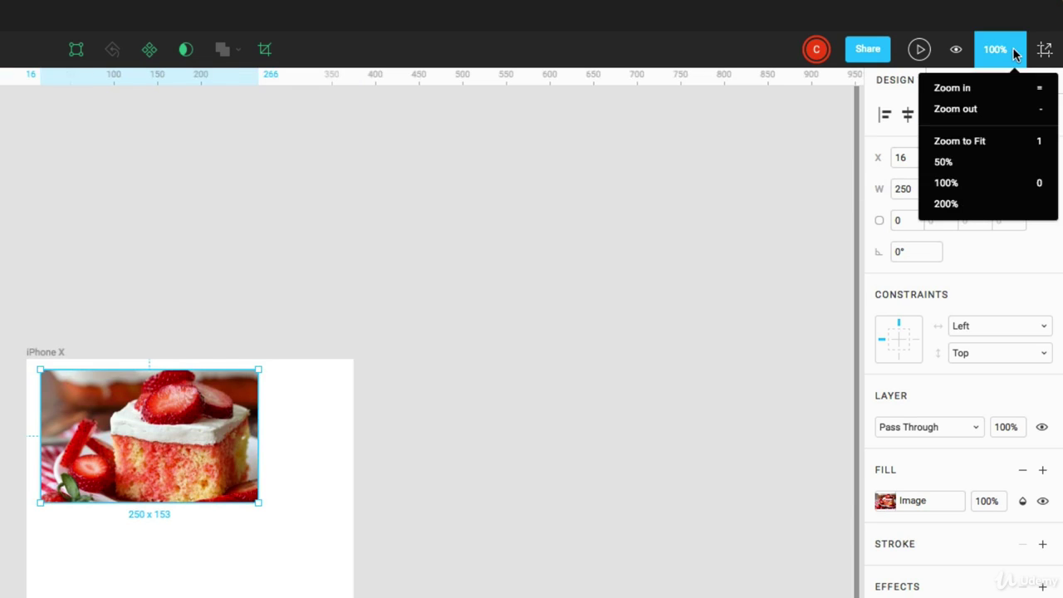
pyautogui.click(1040, 145)
pyautogui.hotkey('shift', '0')
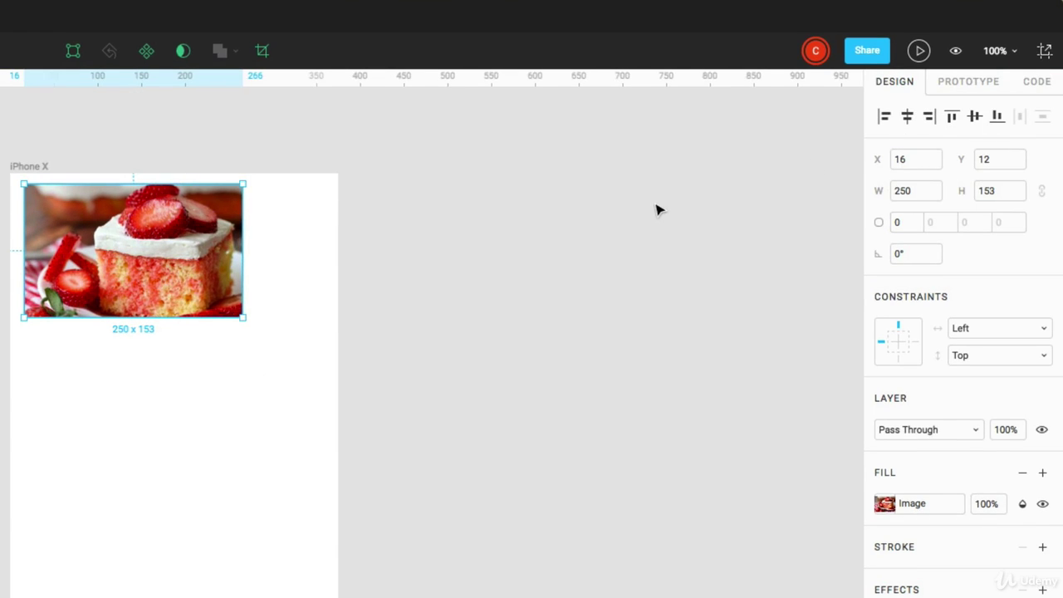
# Review the exportable layers, then move the cake image right to X 63, Y 28
pyautogui.click(1043, 55)
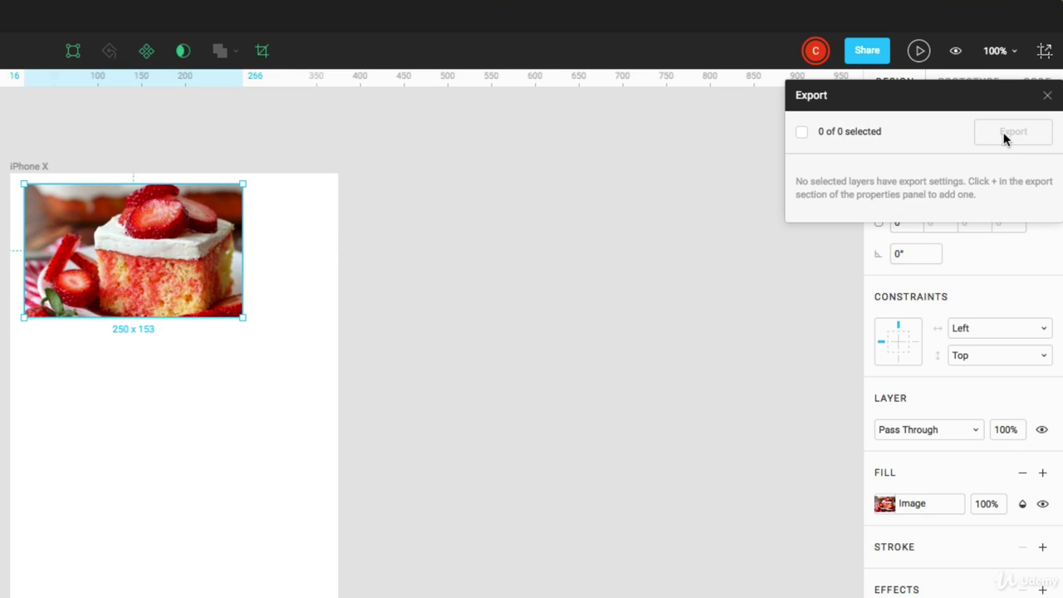
pyautogui.click(633, 274)
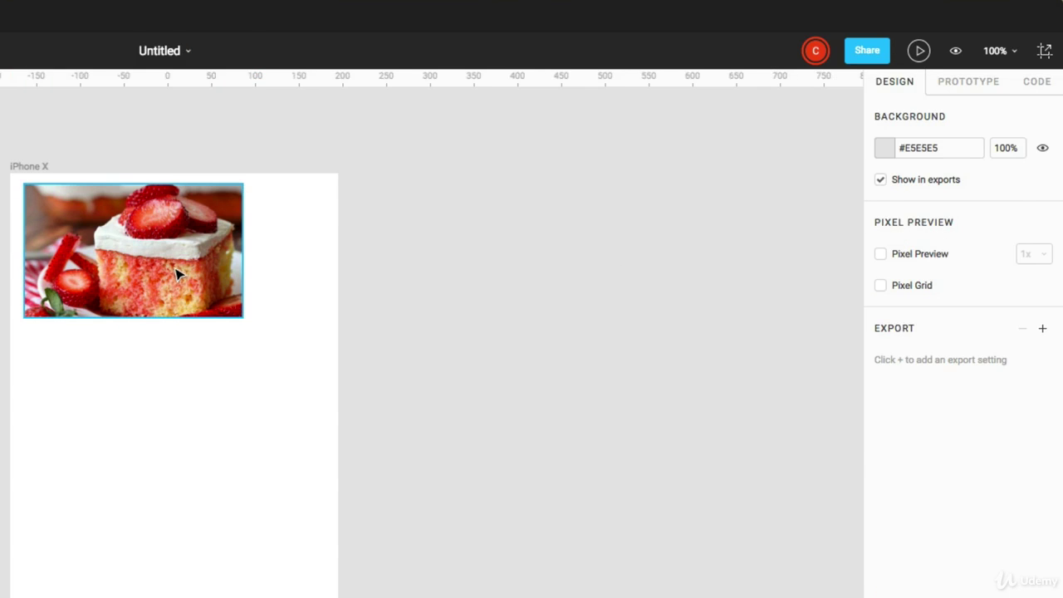
pyautogui.moveTo(178, 273); pyautogui.dragTo(220, 288)
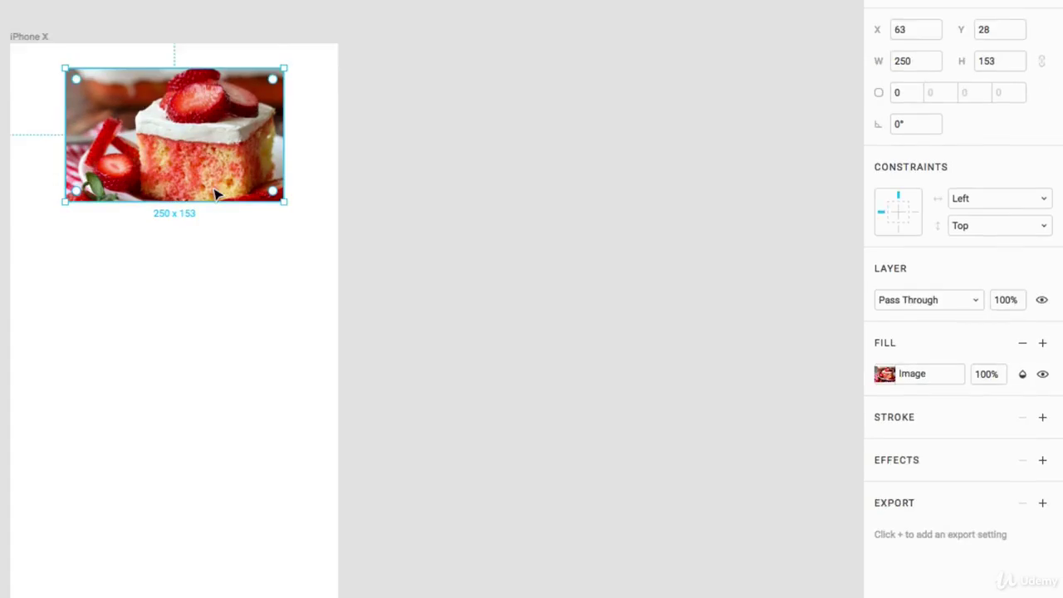
# Give the cake image a 1x PNG export setting, keeping it at X 63, Y 28
pyautogui.click(1042, 244)
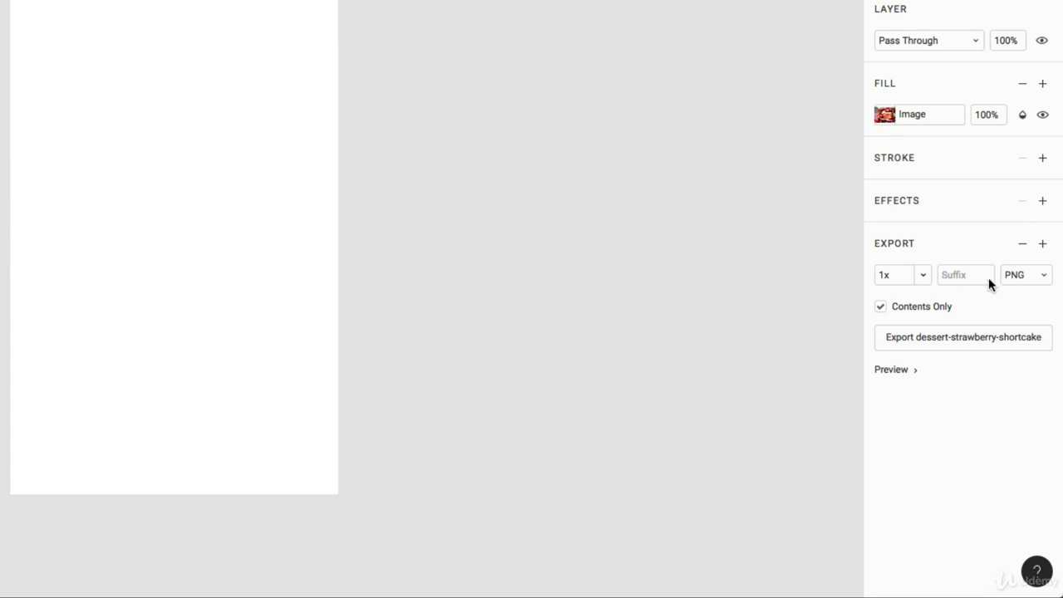
pyautogui.click(1015, 276)
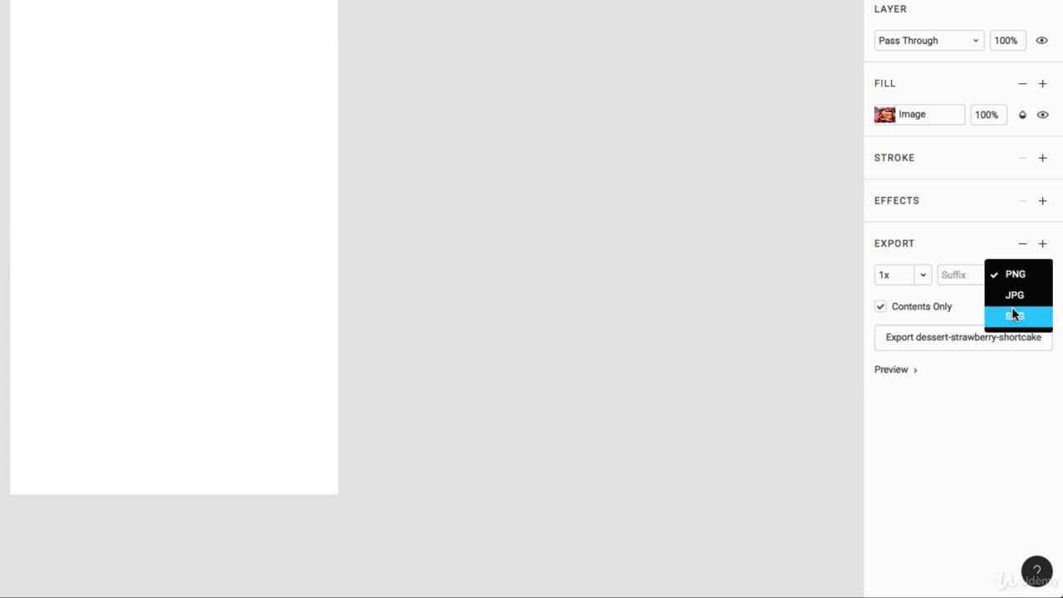
pyautogui.click(989, 264)
pyautogui.moveTo(195, 297)
pyautogui.mouseDown()
pyautogui.moveTo(184, 298)
pyautogui.moveTo(195, 297)
pyautogui.mouseUp()
pyautogui.click(153, 373)
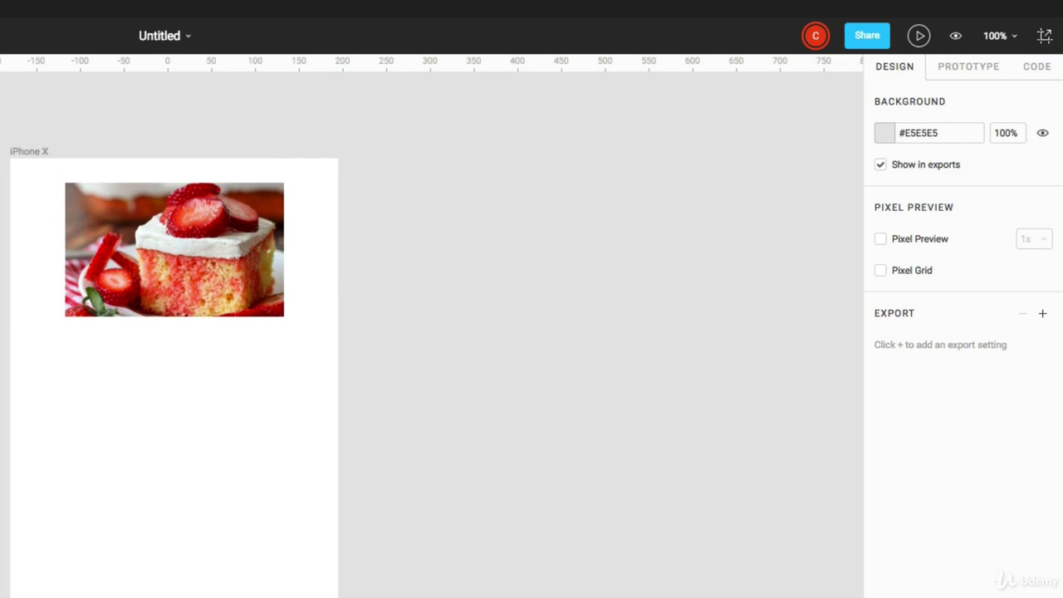
# Draw a grey 168 × 149 ellipse below the cake image and list the exportable layers
pyautogui.press('o')
pyautogui.moveTo(109, 399); pyautogui.dragTo(257, 529)
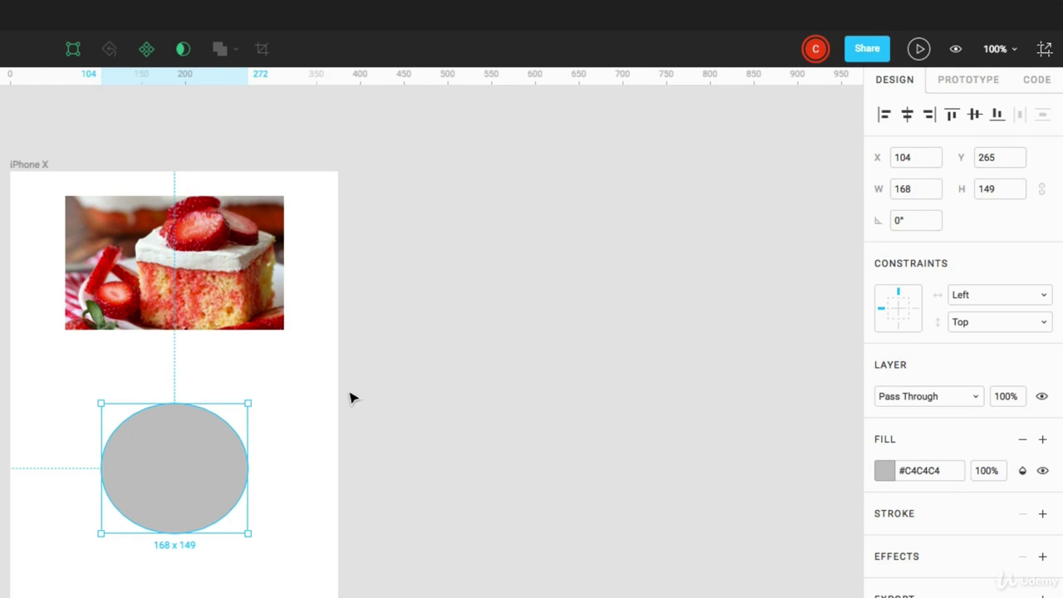
pyautogui.click(349, 398)
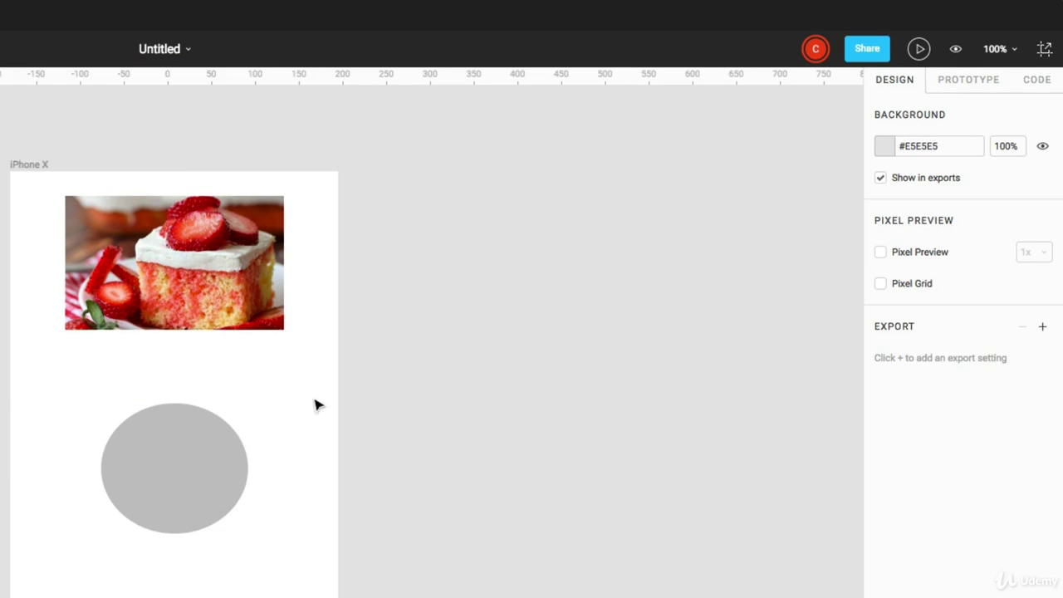
pyautogui.click(1048, 54)
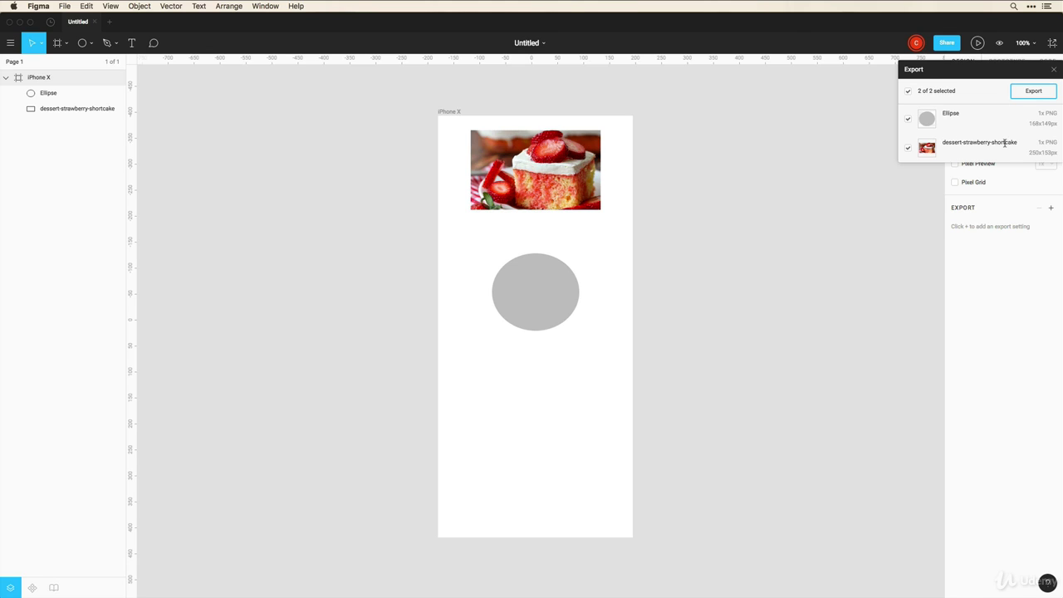
# Rename the strawberry shortcake image layer to 'cake' and confirm it exports as 1x PNG, 250×153px
pyautogui.click(48, 109)
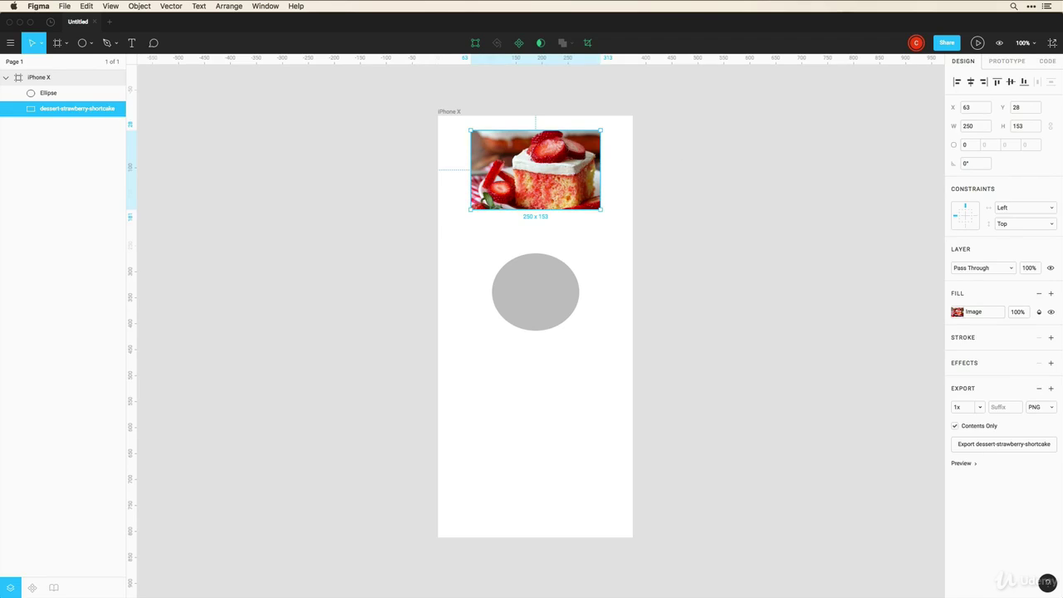
pyautogui.doubleClick(52, 111)
pyautogui.write('c')
pyautogui.press('Return')
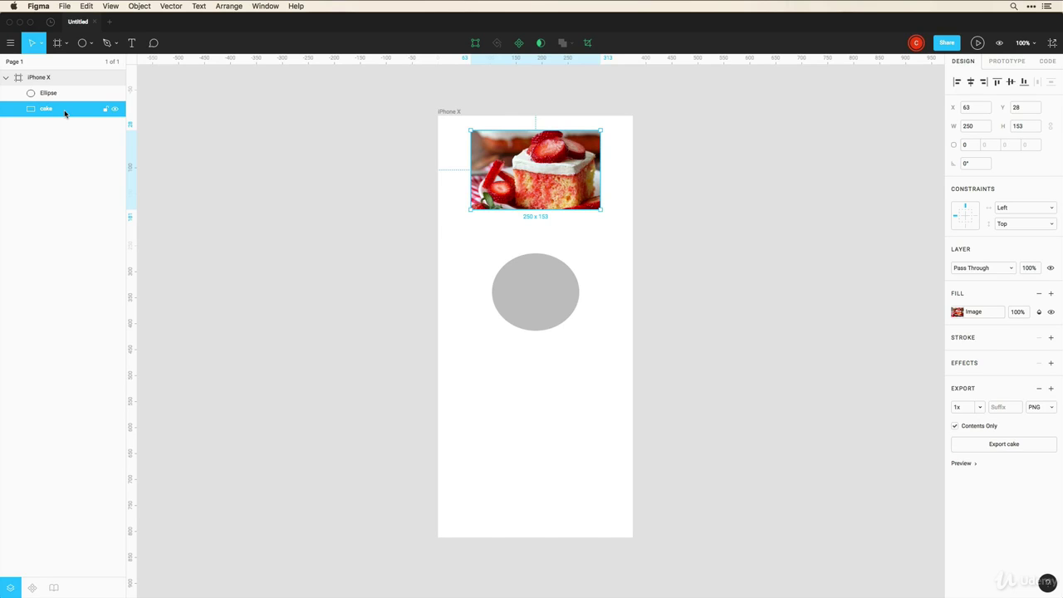
pyautogui.click(1051, 43)
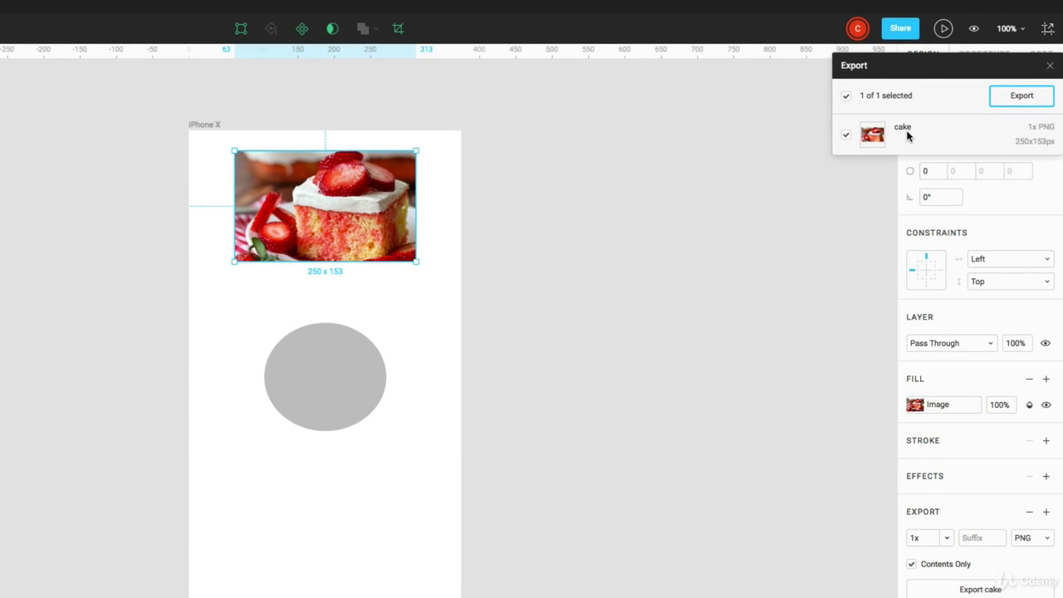